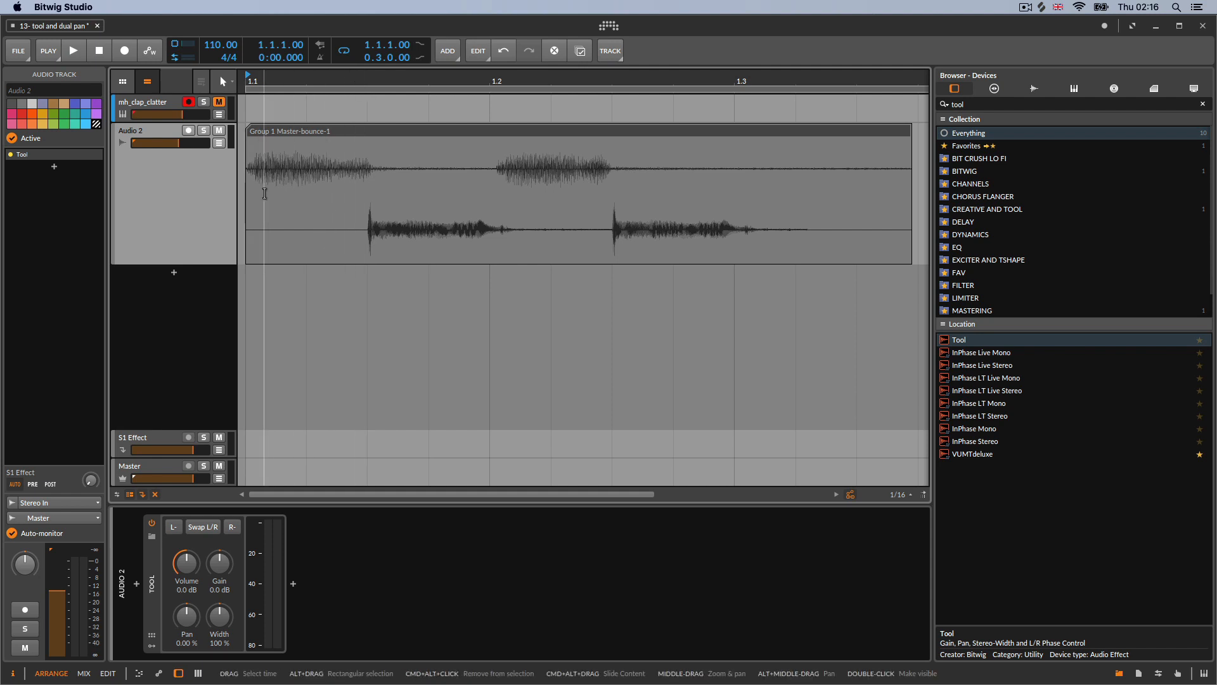
# Play the arrangement to audition the bounced Audio 2 clip, then stop playback
pyautogui.moveTo(309, 80); pyautogui.dragTo(298, 62)
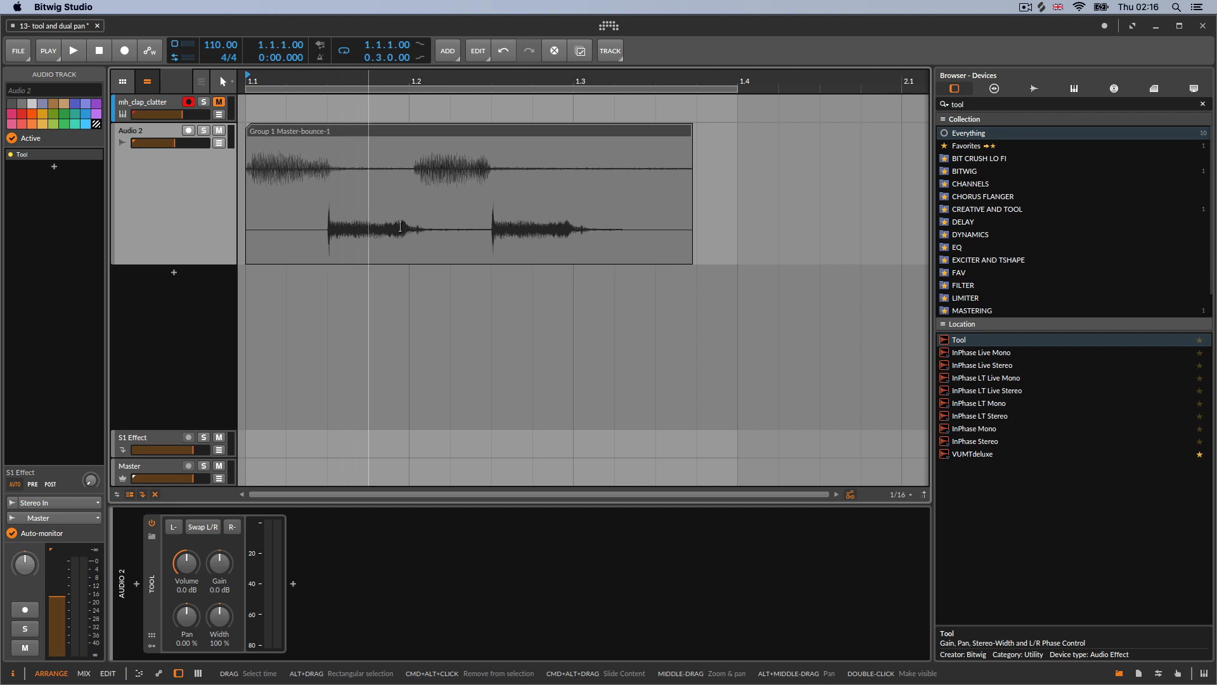
pyautogui.click(74, 52)
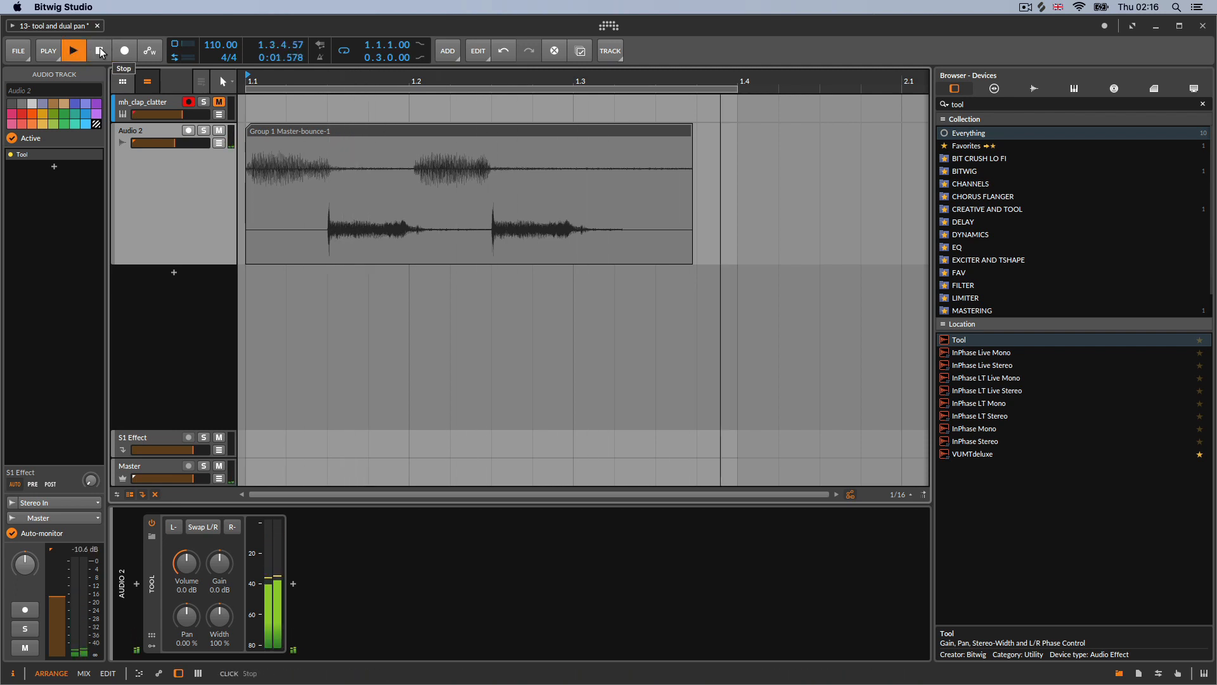
pyautogui.moveTo(175, 143); pyautogui.dragTo(168, 143)
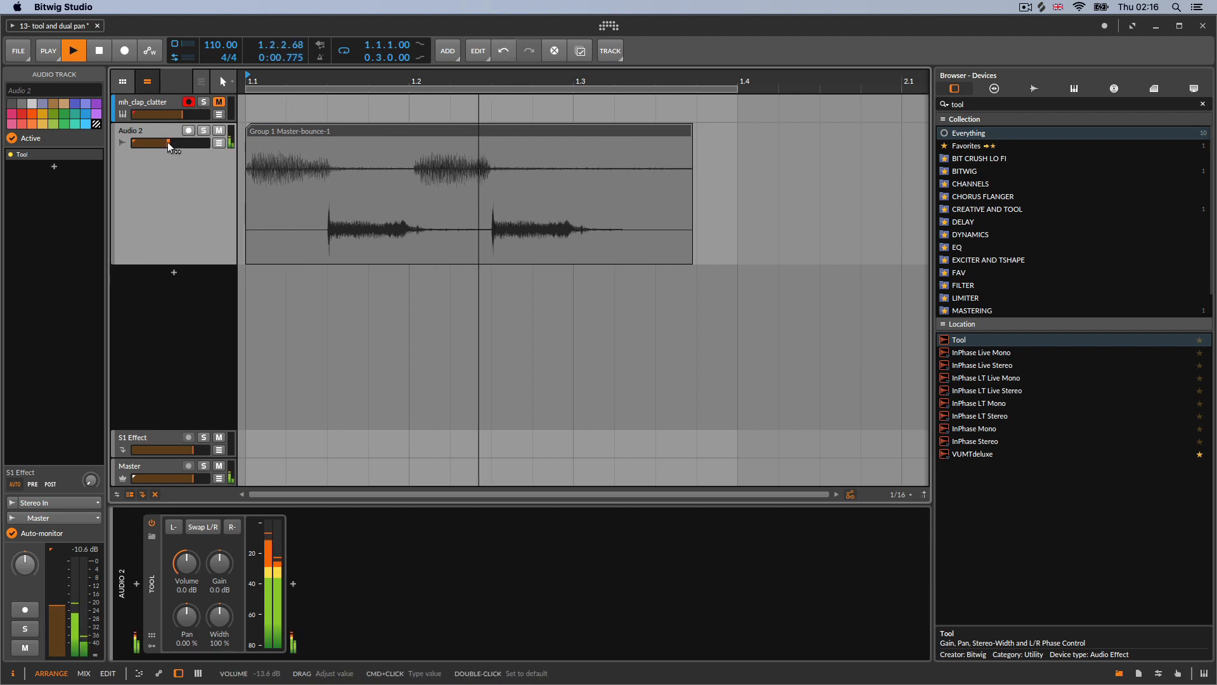
pyautogui.click(100, 53)
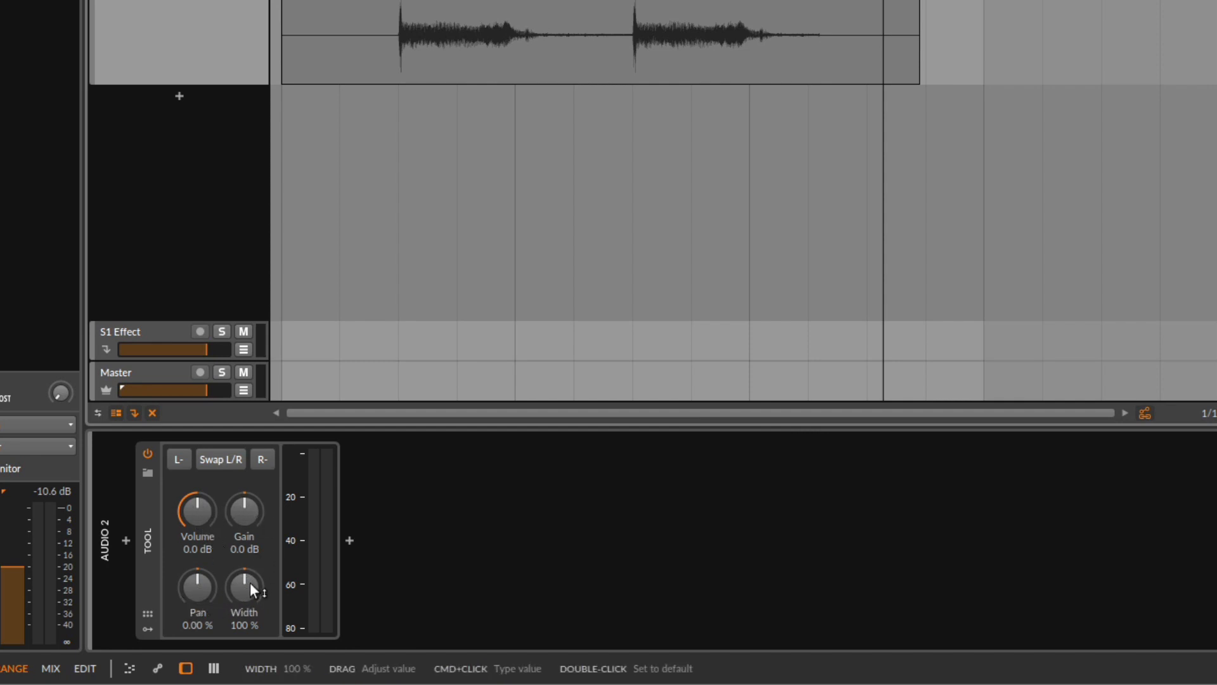
# Raise the Tool device's Width to 200 % and audition the result
pyautogui.moveTo(250, 582); pyautogui.dragTo(250, 532)
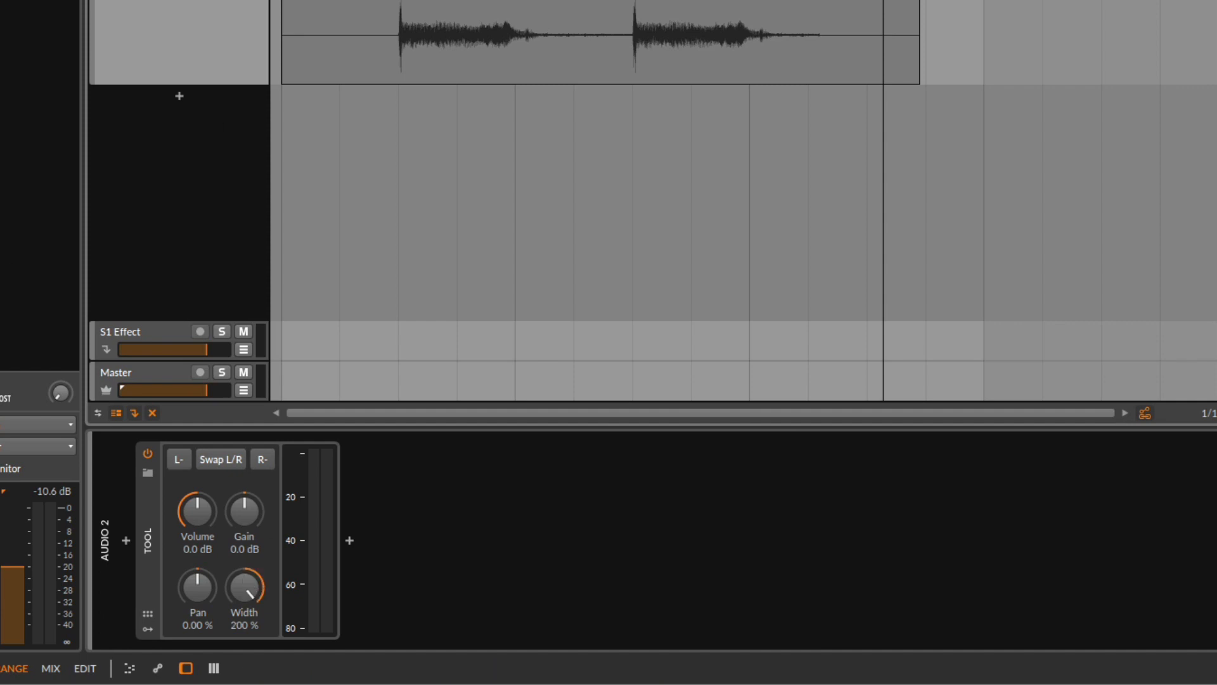
pyautogui.press('space')
pyautogui.press('space')
# Narrow the Tool's Width to 0 % for a mono signal and audition it
pyautogui.moveTo(250, 582); pyautogui.dragTo(250, 677)
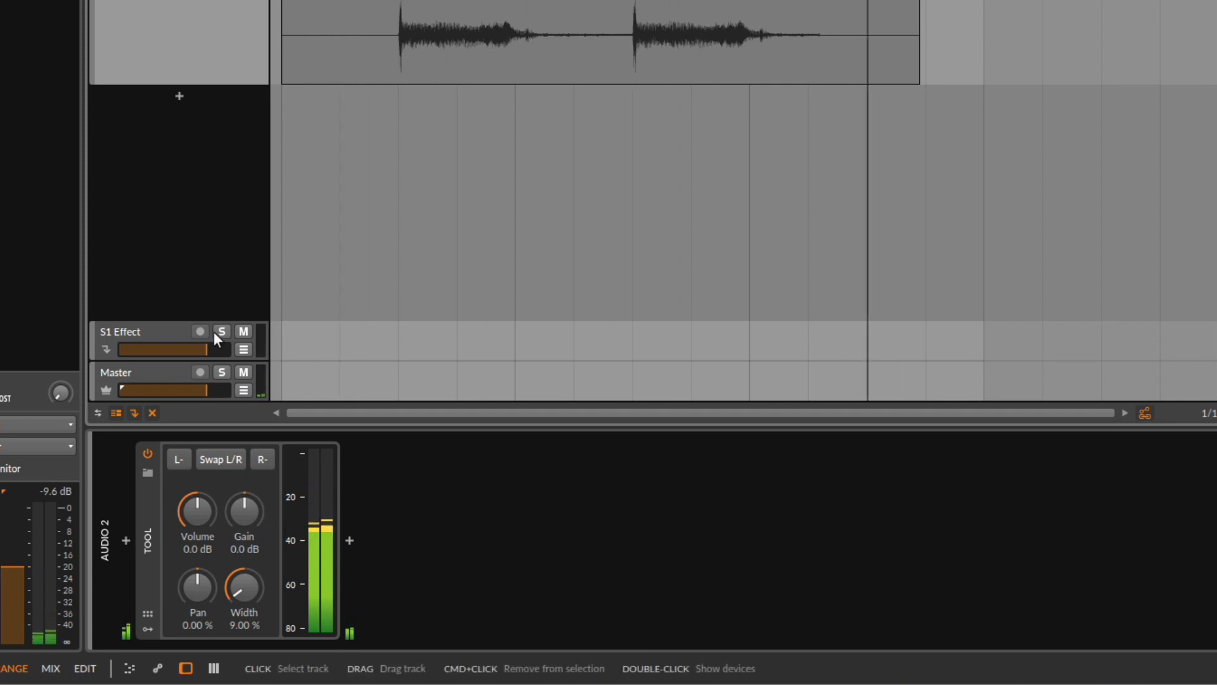
pyautogui.press('space')
pyautogui.moveTo(242, 585); pyautogui.dragTo(242, 591)
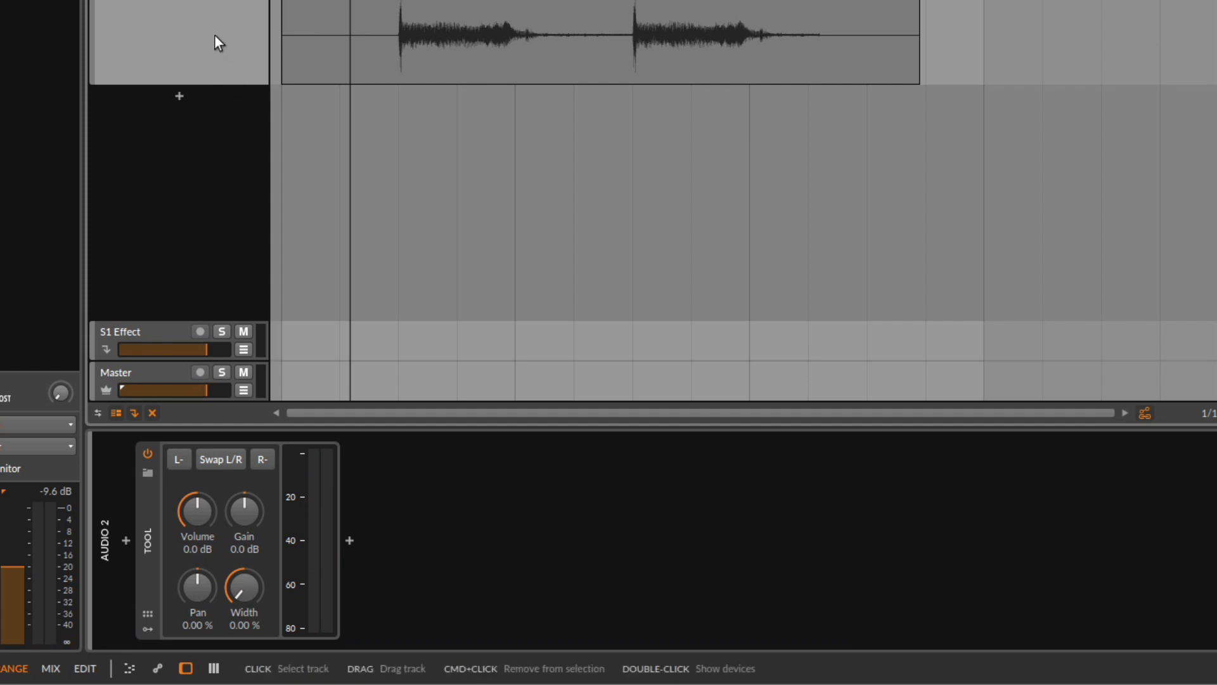
pyautogui.moveTo(240, 584)
pyautogui.mouseDown()
pyautogui.moveTo(240, 457)
pyautogui.moveTo(240, 583)
pyautogui.mouseUp()
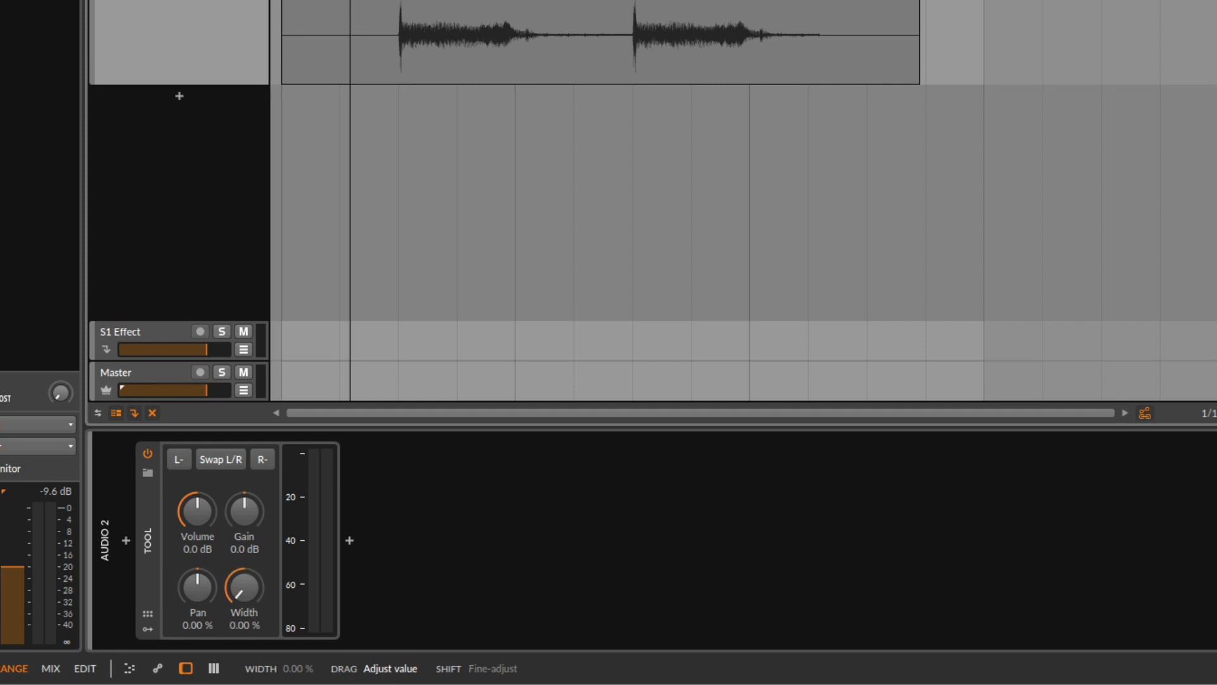
# Start playback and reset the Tool's Width to its default 100 %
pyautogui.press('b')
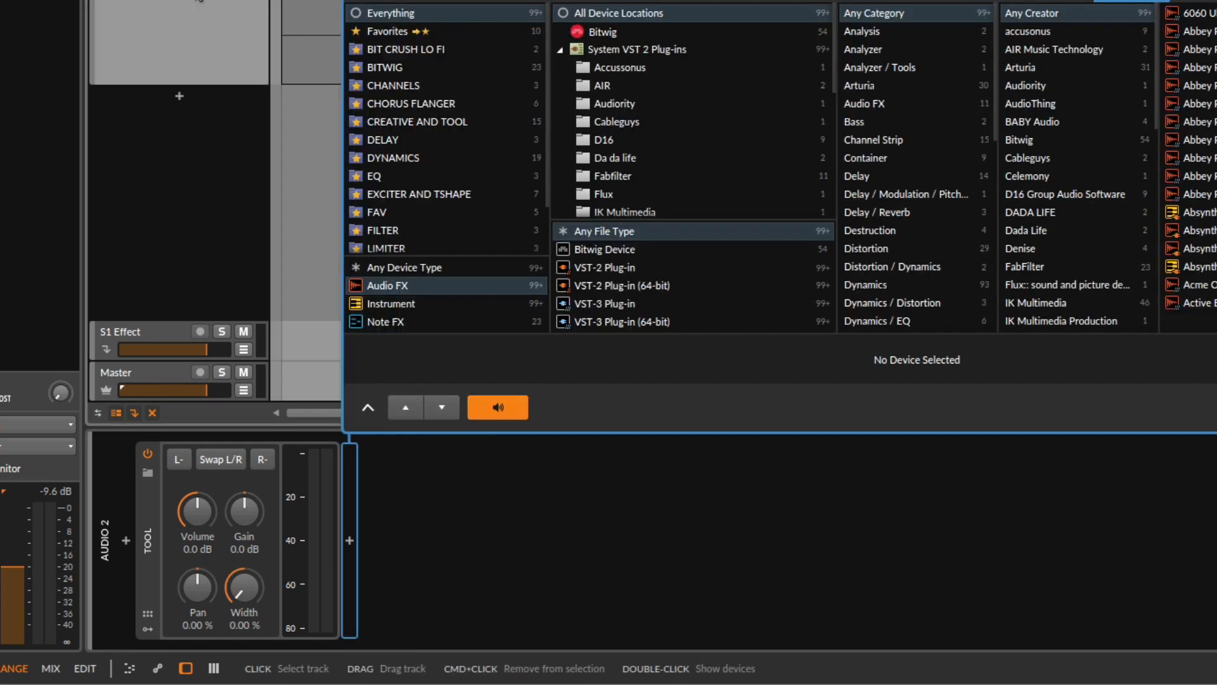
pyautogui.press('Escape')
pyautogui.press('space')
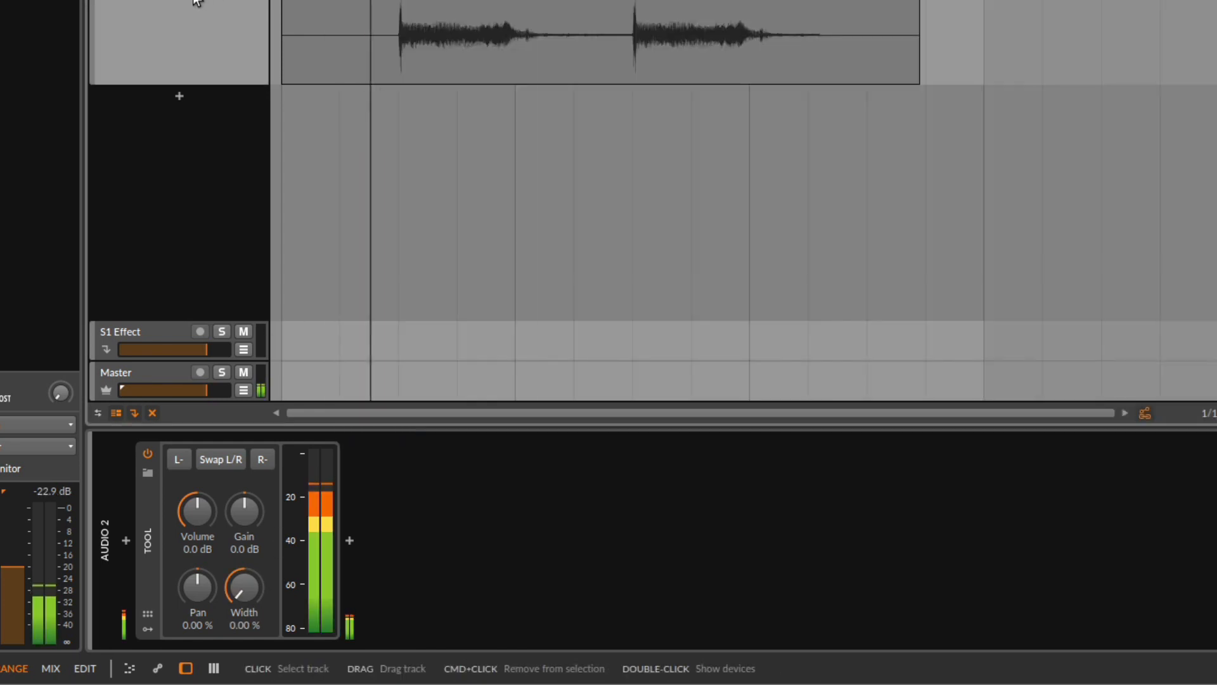
pyautogui.doubleClick(248, 592)
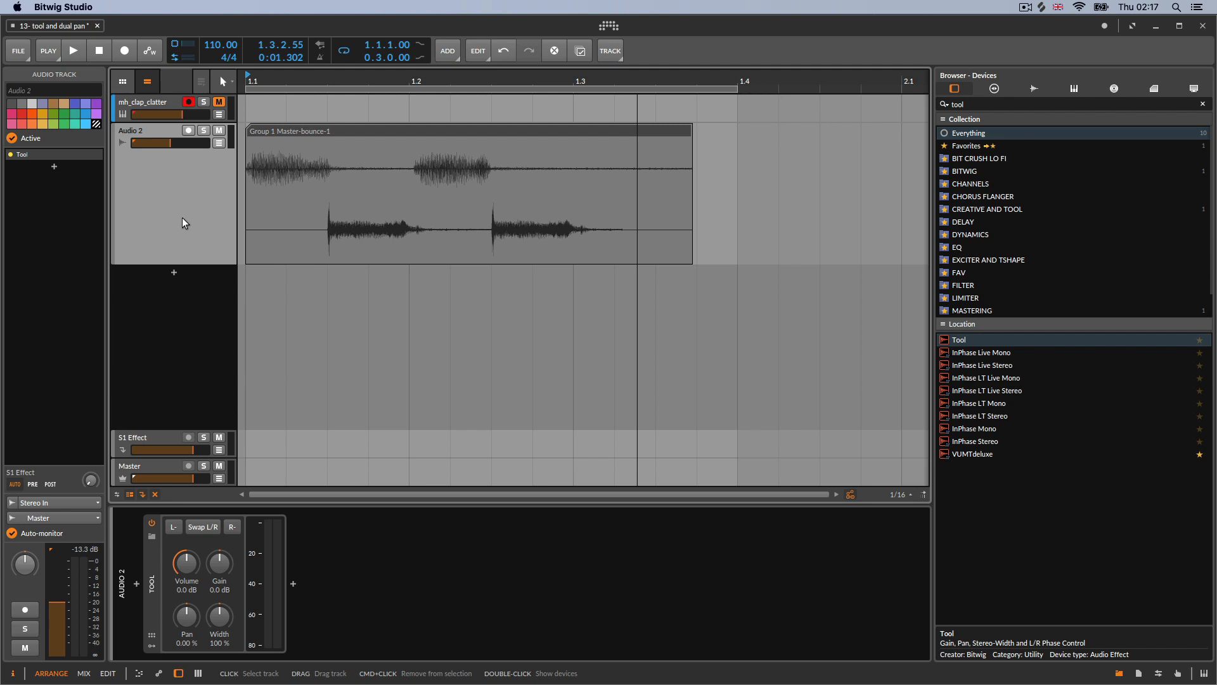
# Select the mh_clap_clatter track, unmute it, and select its Sampler device
pyautogui.click(169, 105)
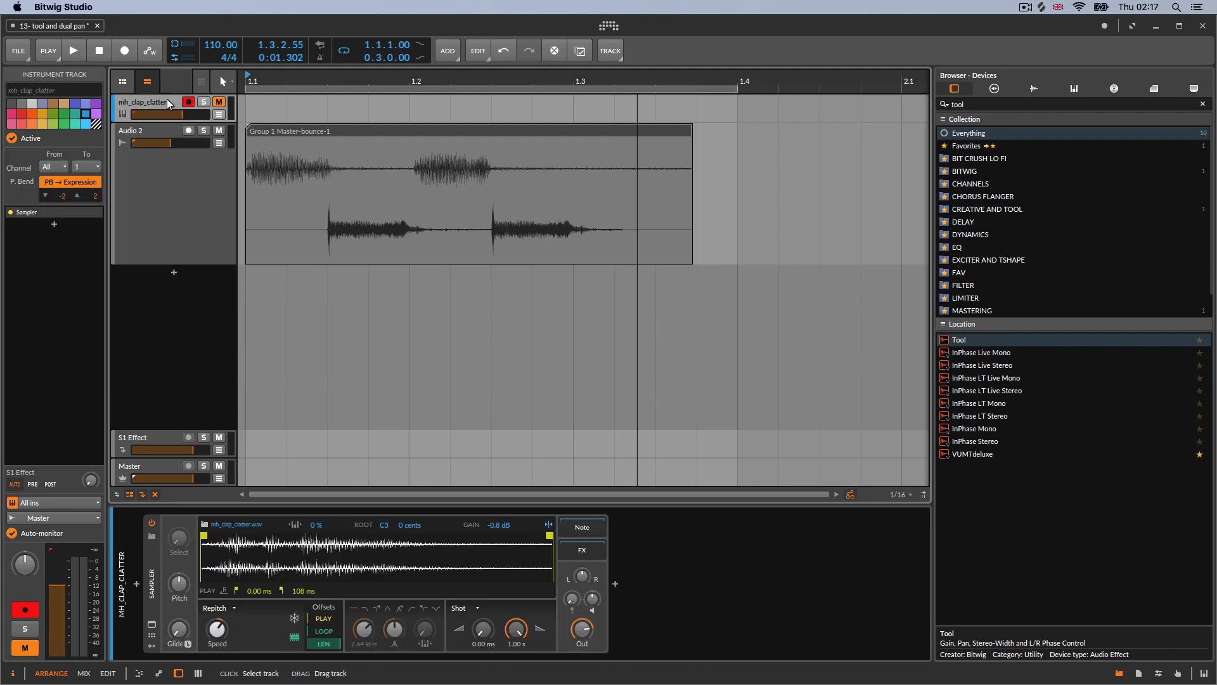
pyautogui.click(217, 102)
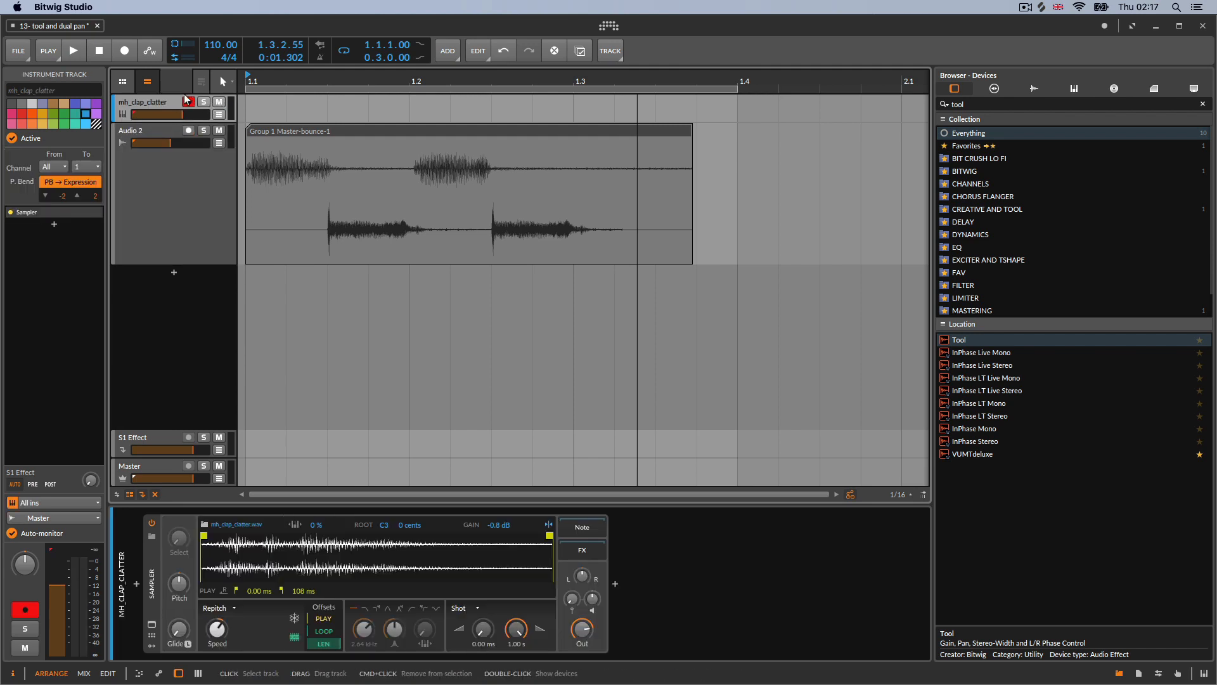
pyautogui.click(158, 559)
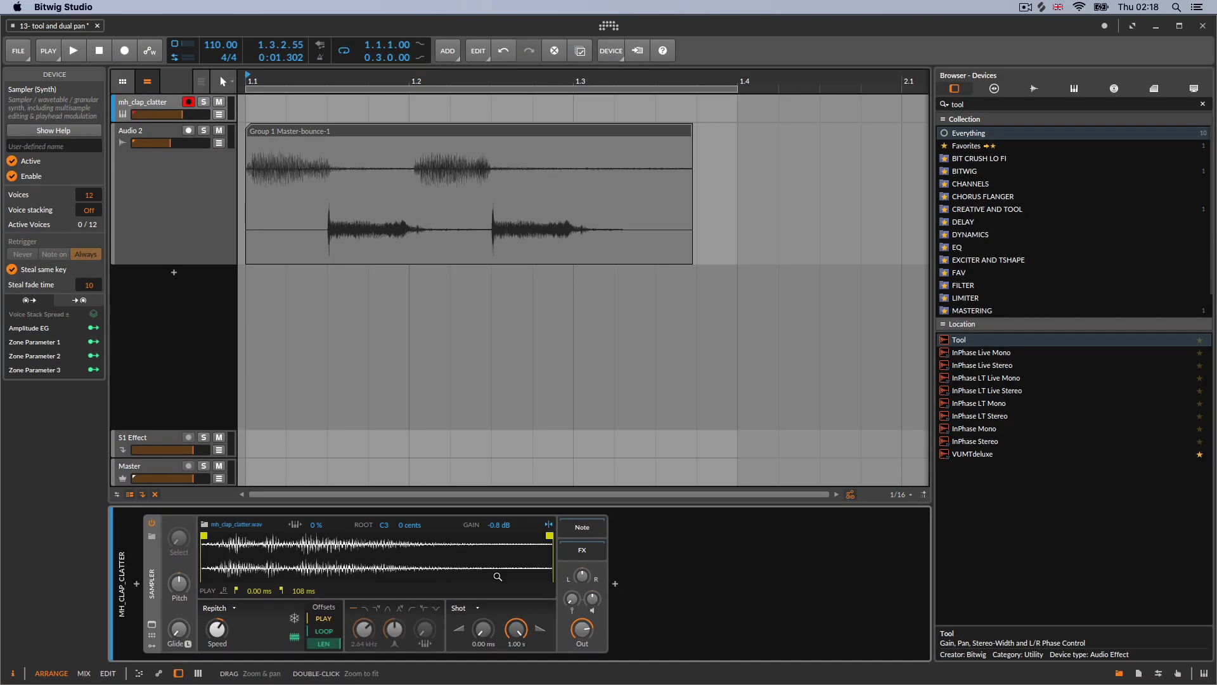
# Select the Audio 2 track and its clip, then return to the mh_clap_clatter track
pyautogui.moveTo(172, 147)
pyautogui.mouseDown()
pyautogui.moveTo(193, 147)
pyautogui.moveTo(178, 147)
pyautogui.mouseUp()
pyautogui.click(197, 184)
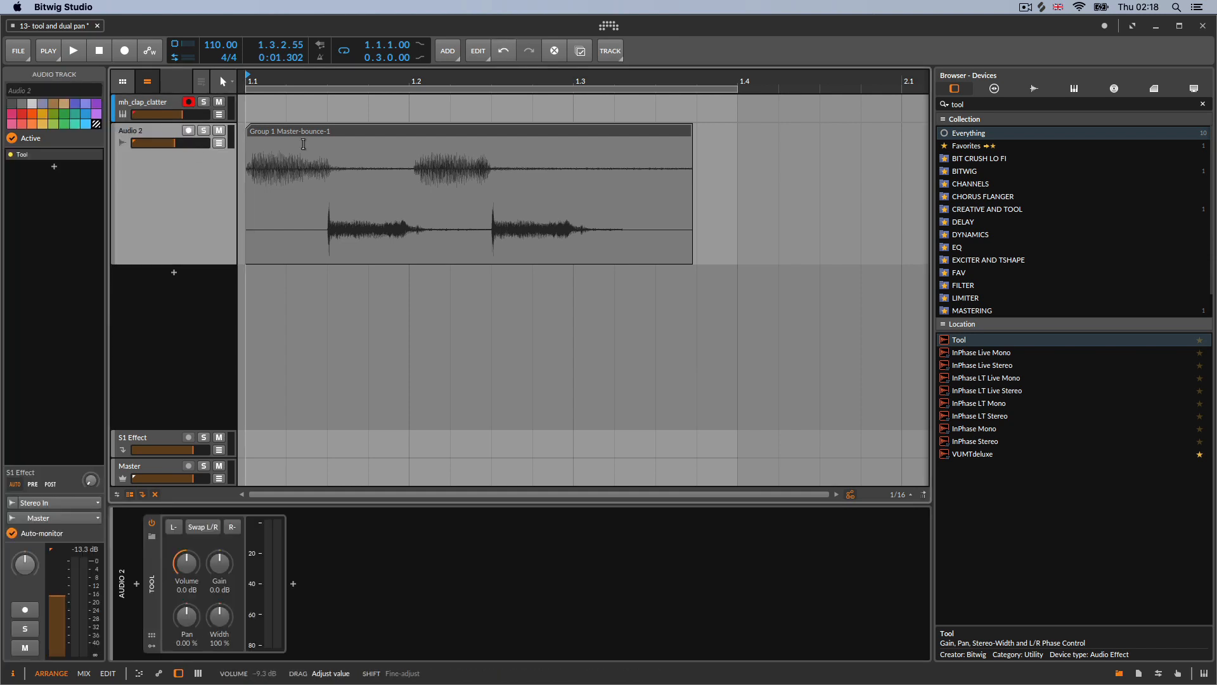
pyautogui.click(315, 131)
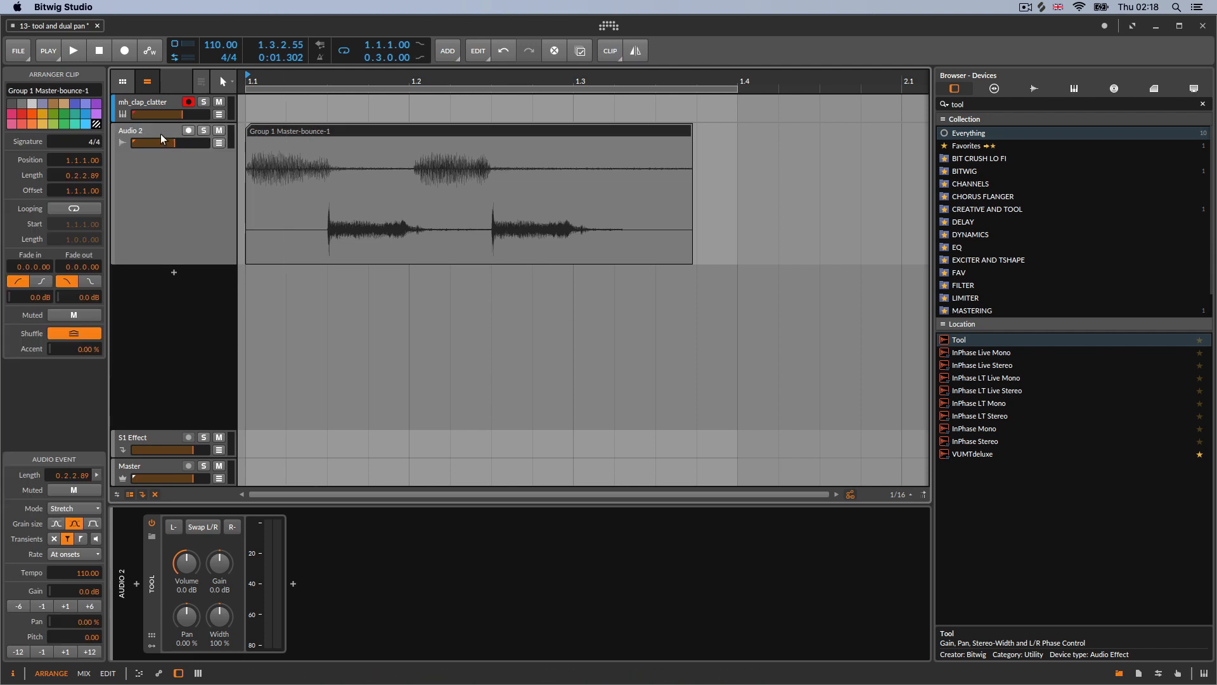
pyautogui.click(160, 198)
pyautogui.click(160, 107)
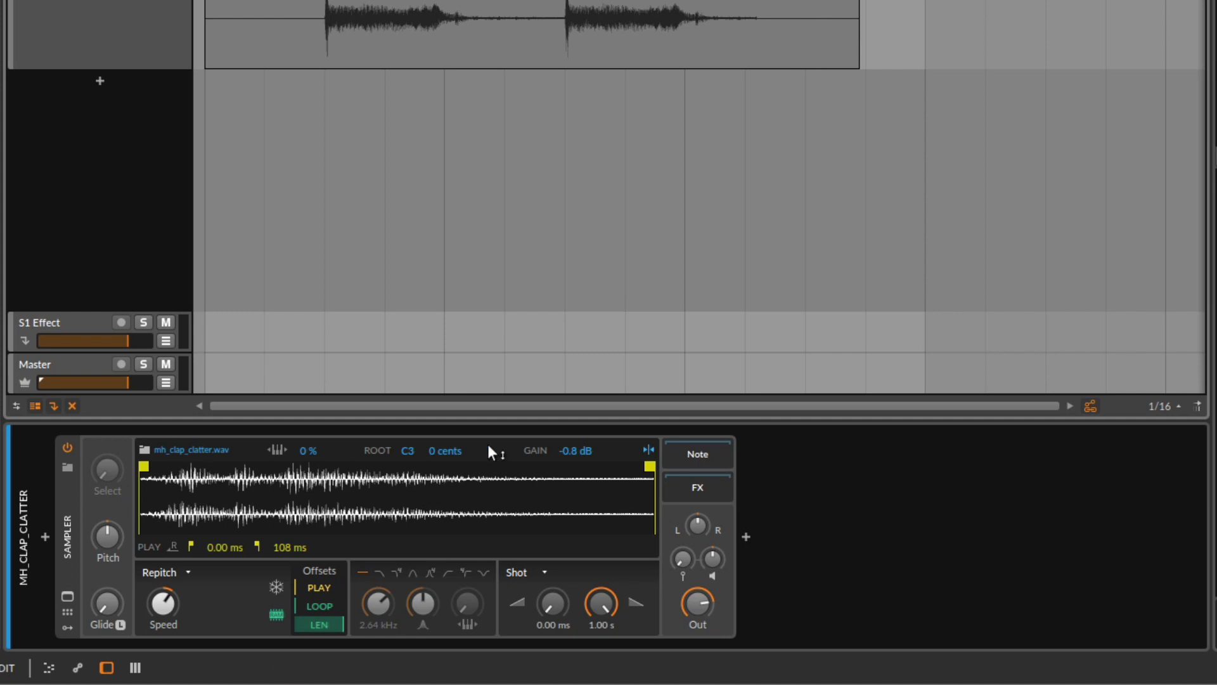
# Set the Sampler's sample gain to -1.0 dB
pyautogui.moveTo(565, 450); pyautogui.dragTo(566, 417)
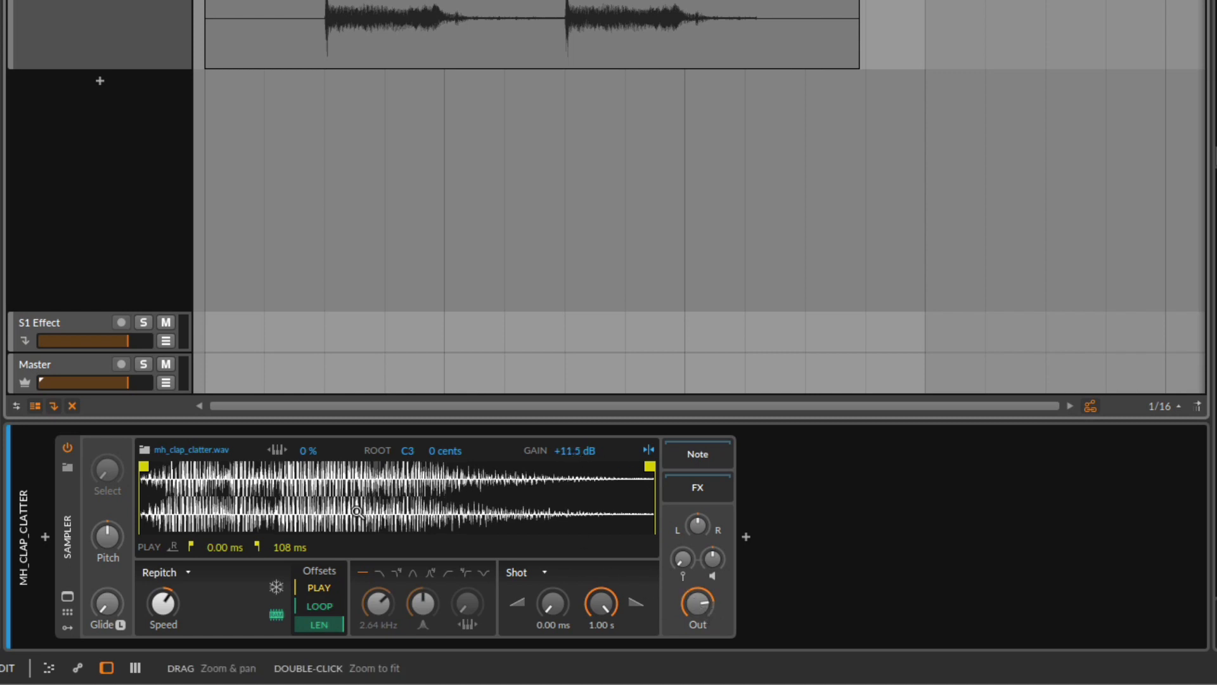
pyautogui.moveTo(564, 450); pyautogui.dragTo(575, 455)
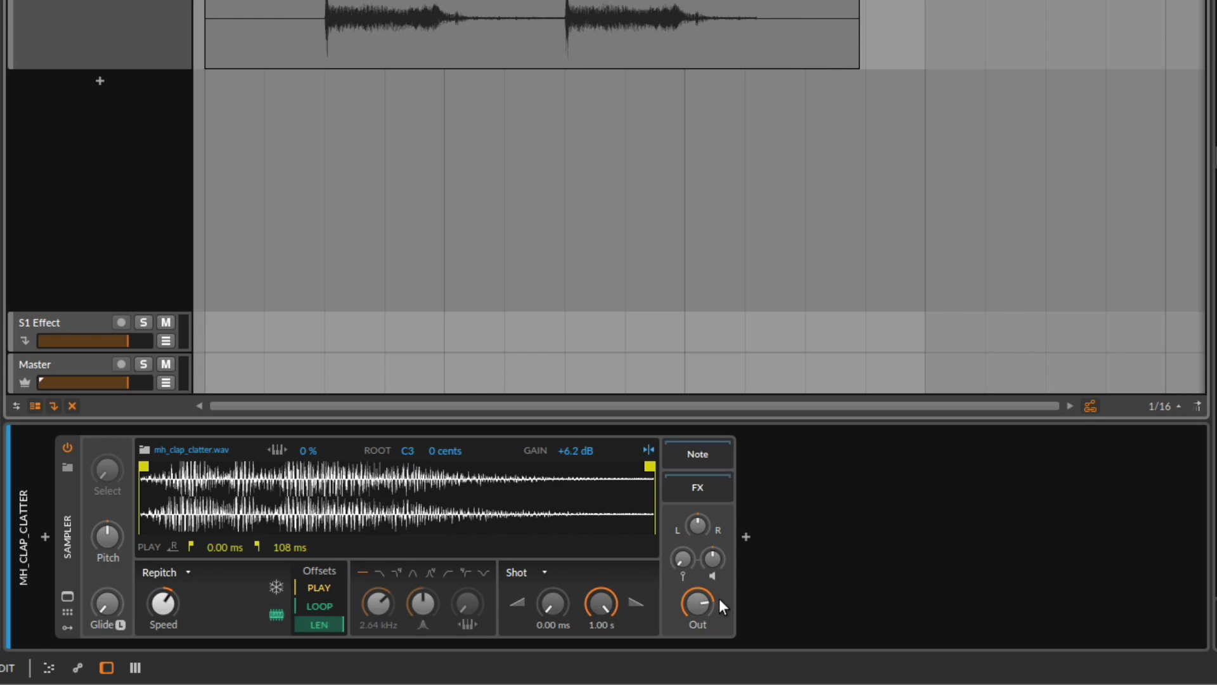
pyautogui.moveTo(577, 456); pyautogui.dragTo(576, 469)
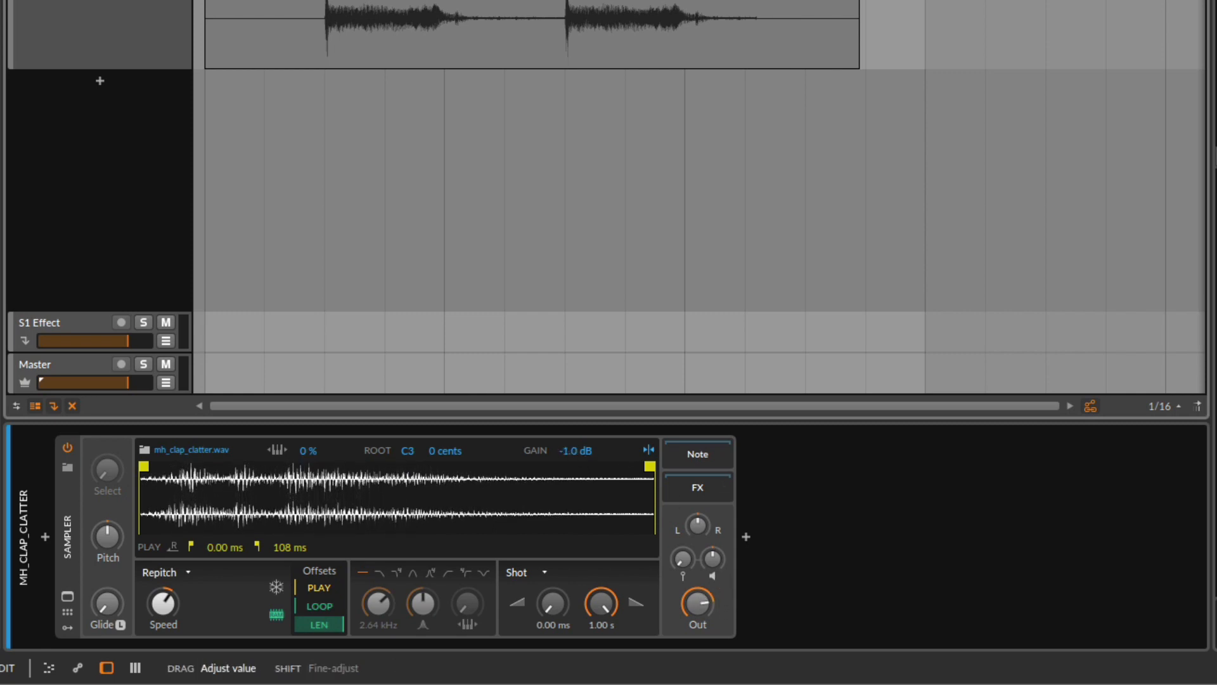
# Select the Audio 2 track and lower the Tool's Gain to -2.2 dB
pyautogui.click(149, 38)
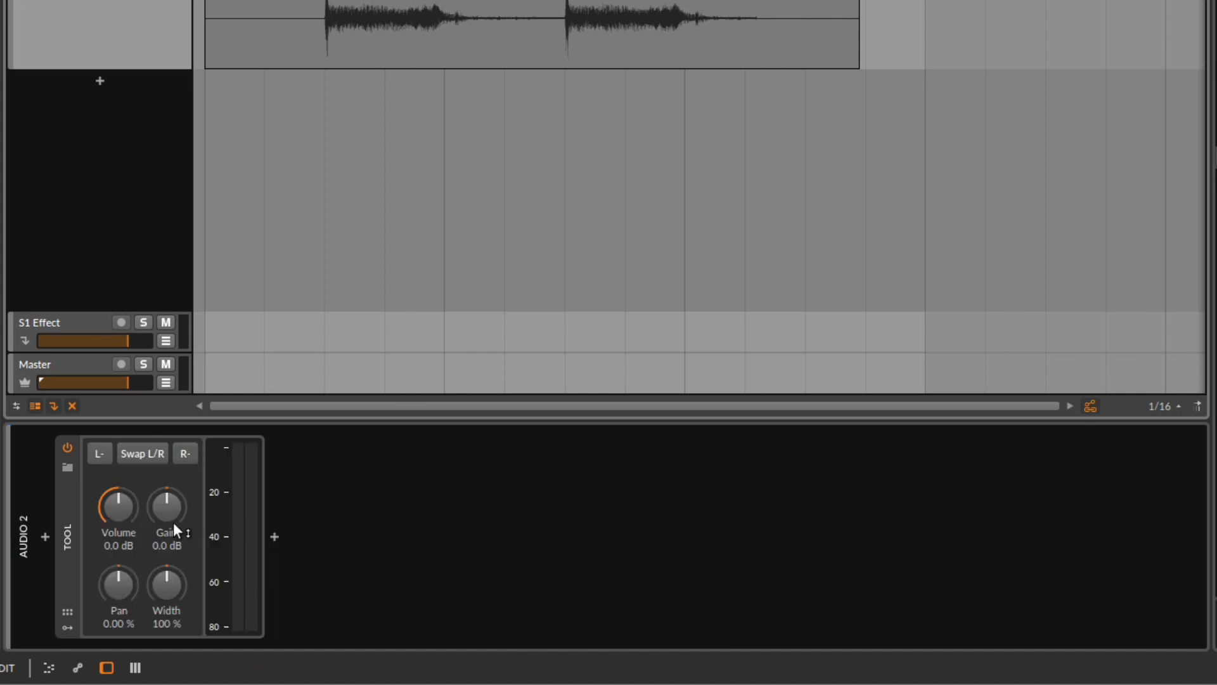
pyautogui.moveTo(125, 513); pyautogui.dragTo(125, 513)
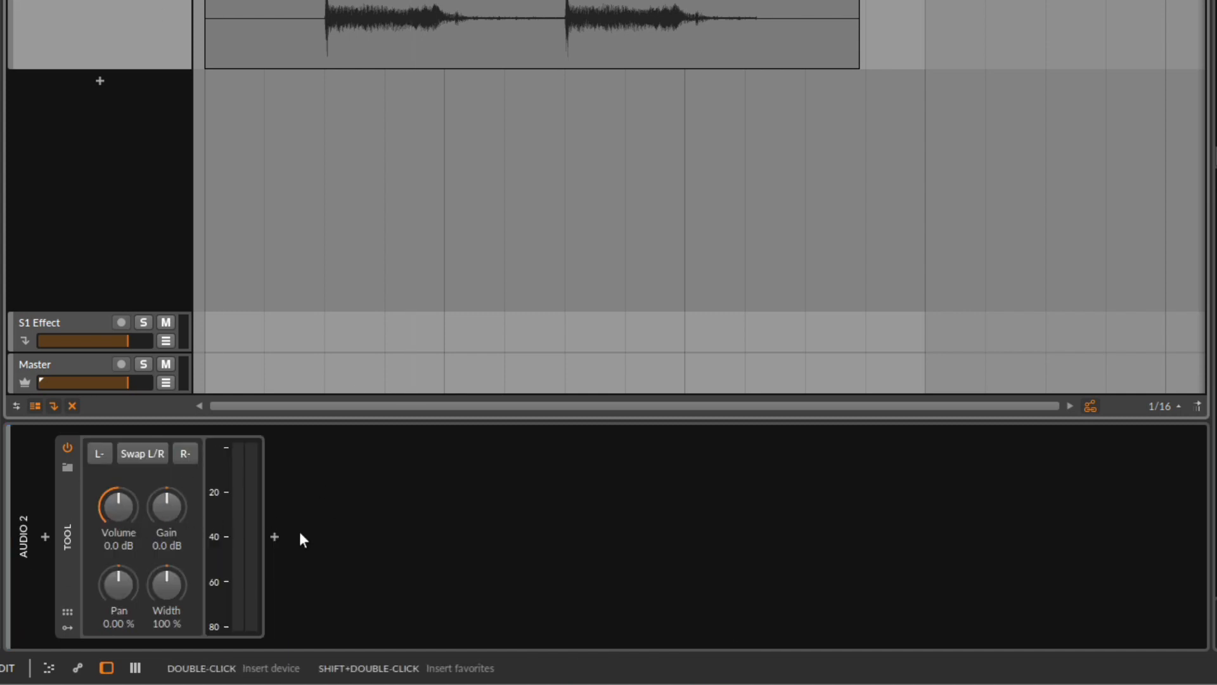
pyautogui.moveTo(171, 514); pyautogui.dragTo(171, 526)
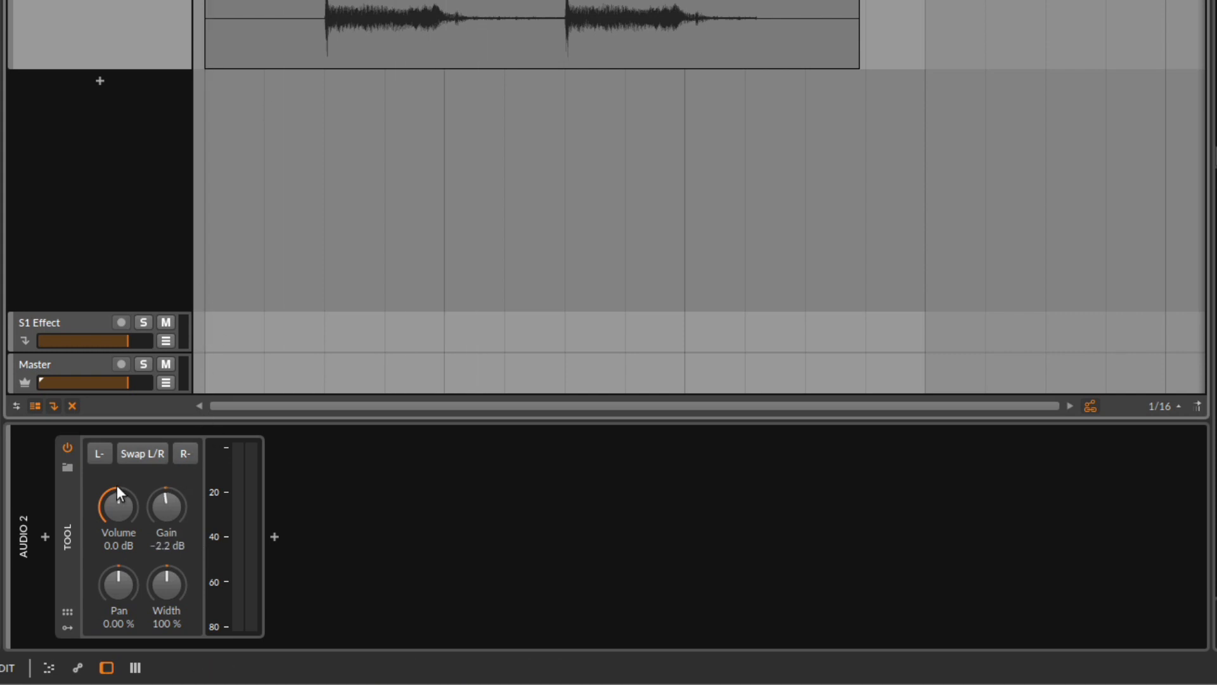
# In the Tool's help overlay, turn Volume down to -∞ dB and reset it to 0.0 dB
pyautogui.rightClick(65, 494)
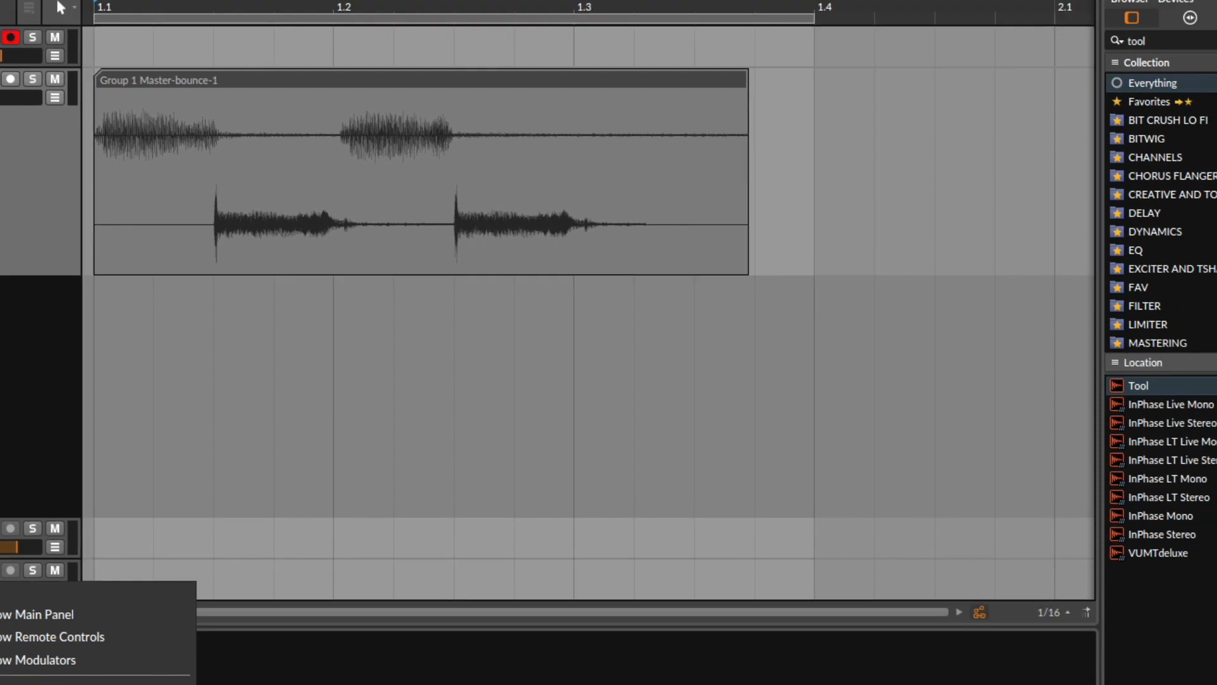
pyautogui.click(38, 682)
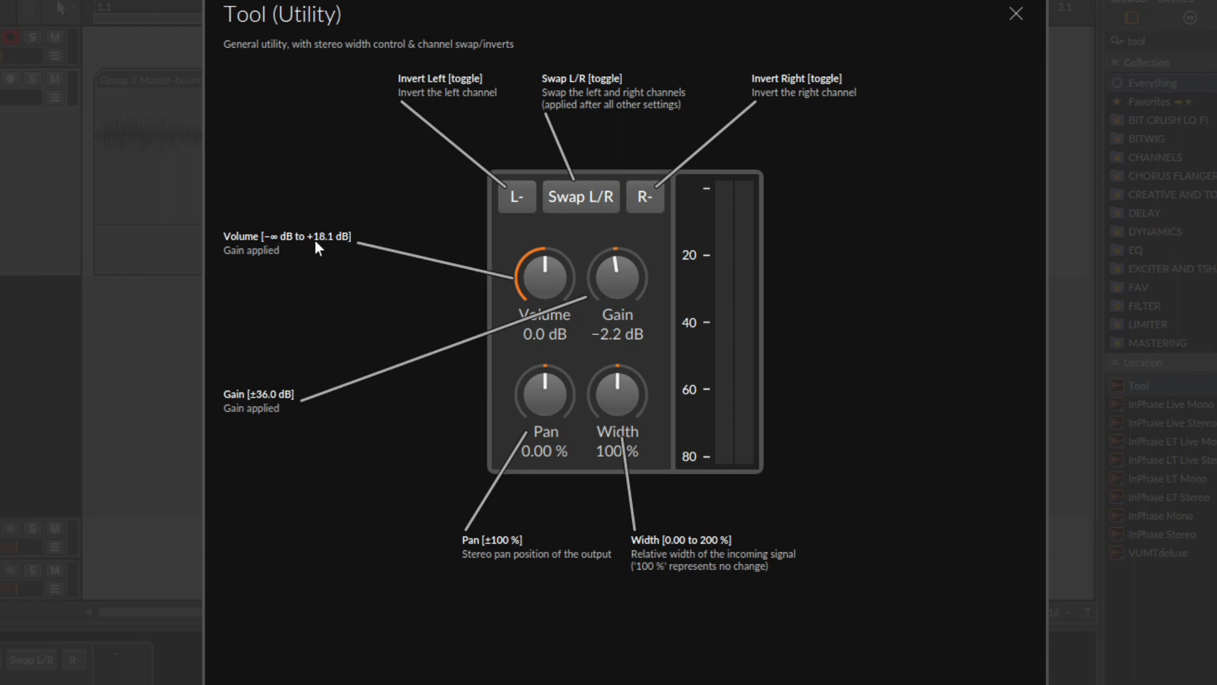
pyautogui.moveTo(545, 277); pyautogui.dragTo(545, 215)
pyautogui.moveTo(545, 278); pyautogui.dragTo(545, 405)
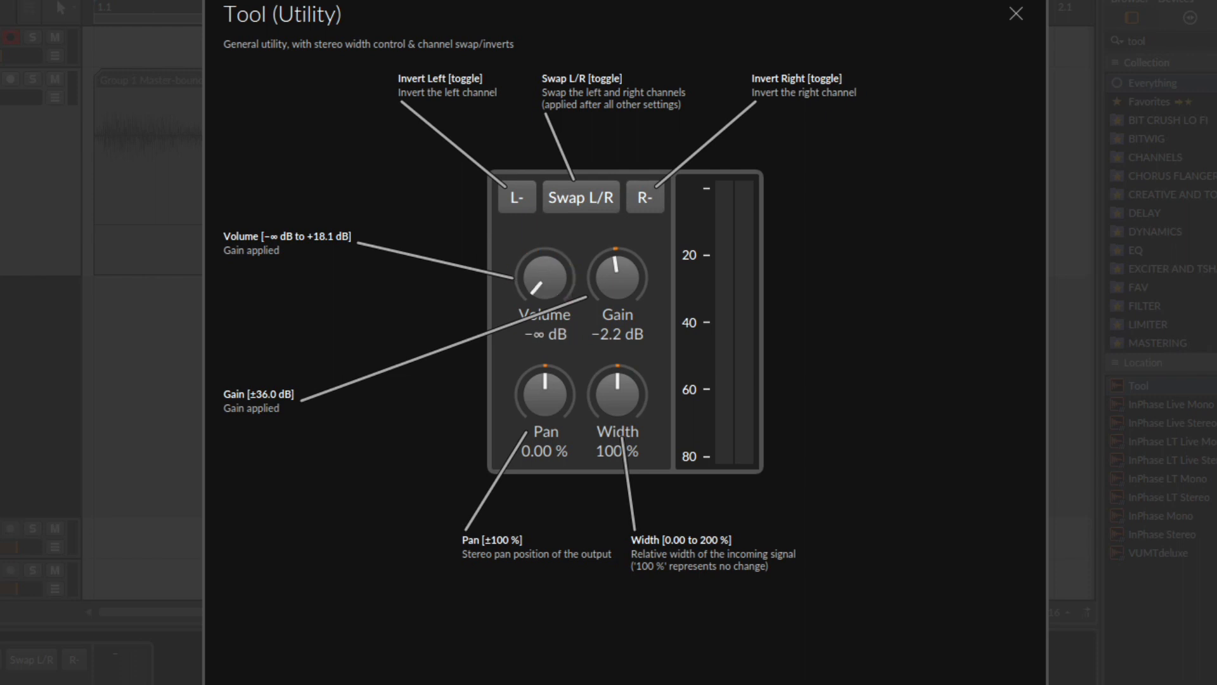
pyautogui.moveTo(546, 272)
pyautogui.mouseDown()
pyautogui.moveTo(546, 209)
pyautogui.moveTo(544, 256)
pyautogui.mouseUp()
pyautogui.doubleClick(544, 256)
# Turn the Tool's Gain to -36.0 dB and close the help overlay
pyautogui.moveTo(625, 275); pyautogui.dragTo(626, 165)
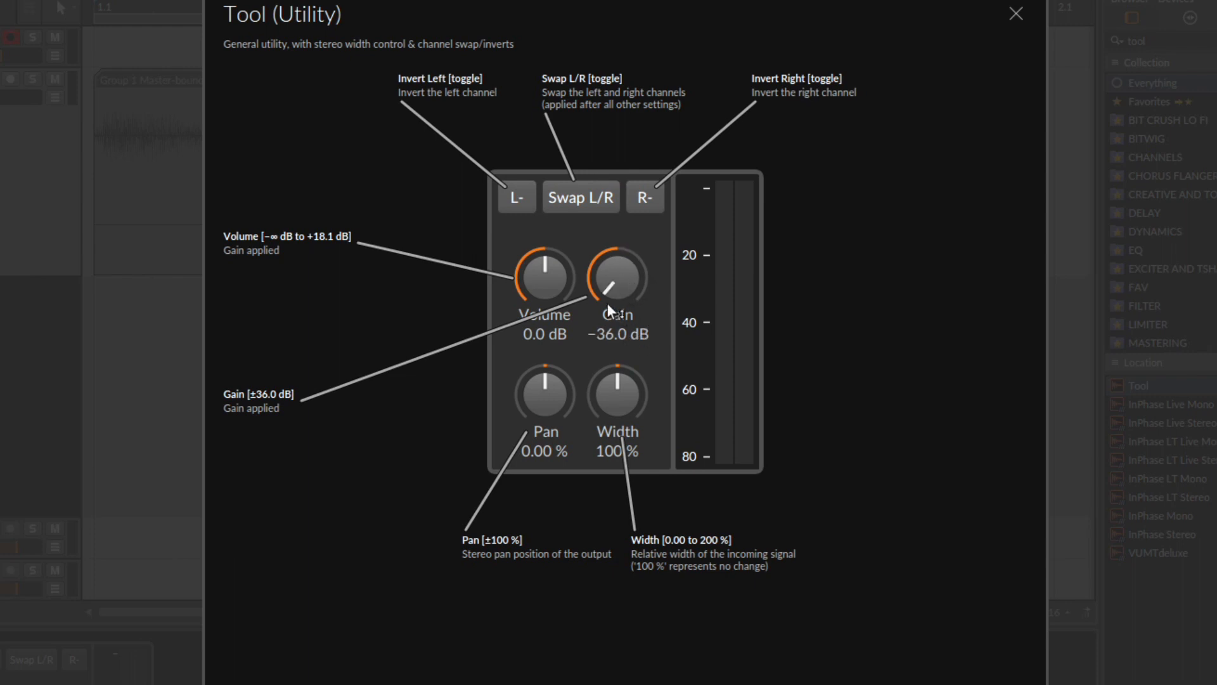
pyautogui.click(1017, 14)
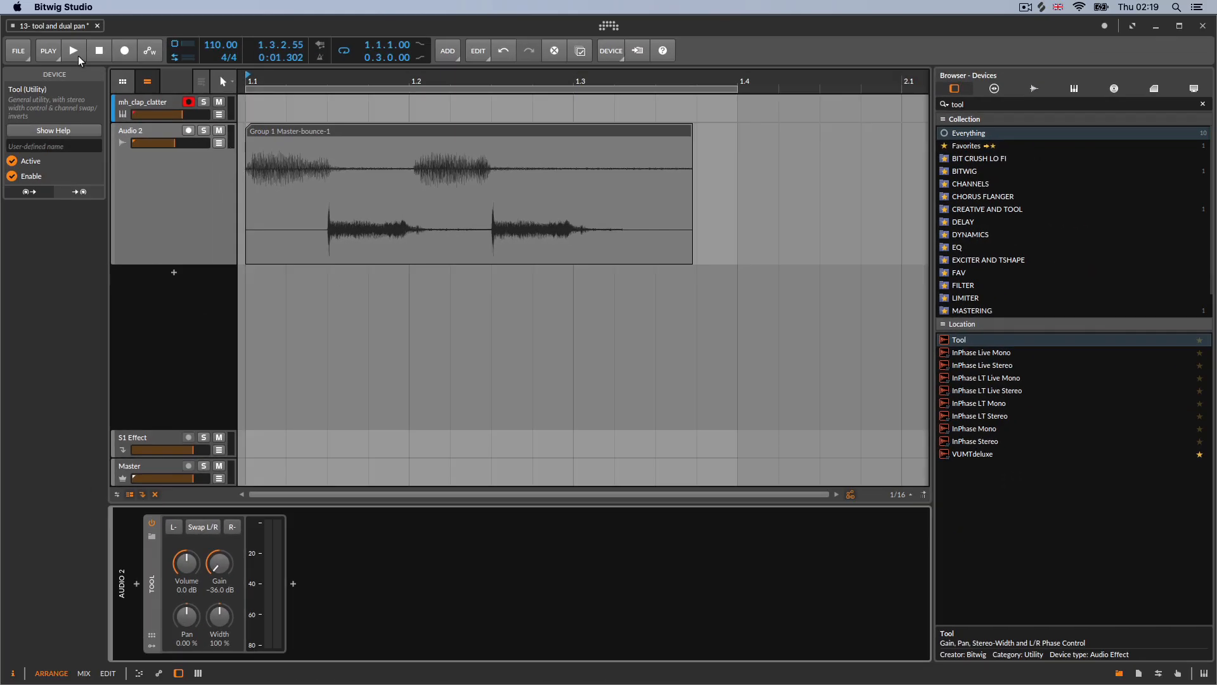
# Start playback and set the Tool's Gain to 0.0 dB
pyautogui.click(77, 54)
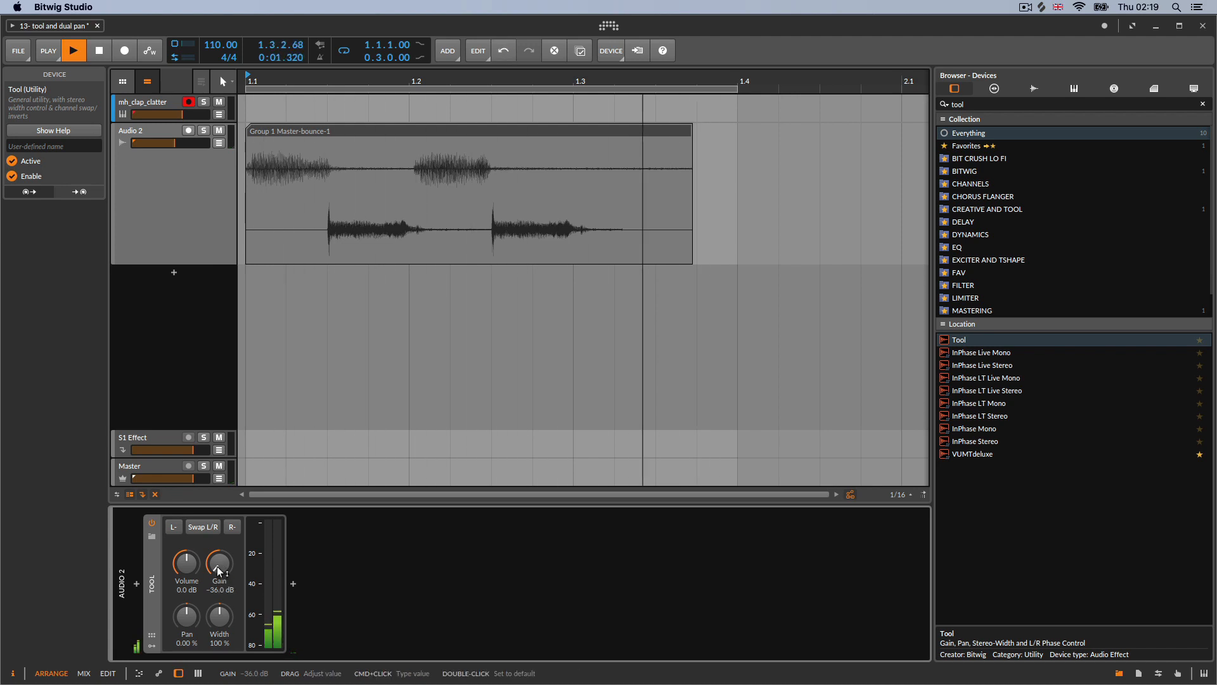
pyautogui.moveTo(227, 580); pyautogui.dragTo(212, 233)
# Pull the Tool's Volume down to -∞ dB, then reset it to 0.0 dB
pyautogui.moveTo(185, 560); pyautogui.dragTo(181, 683)
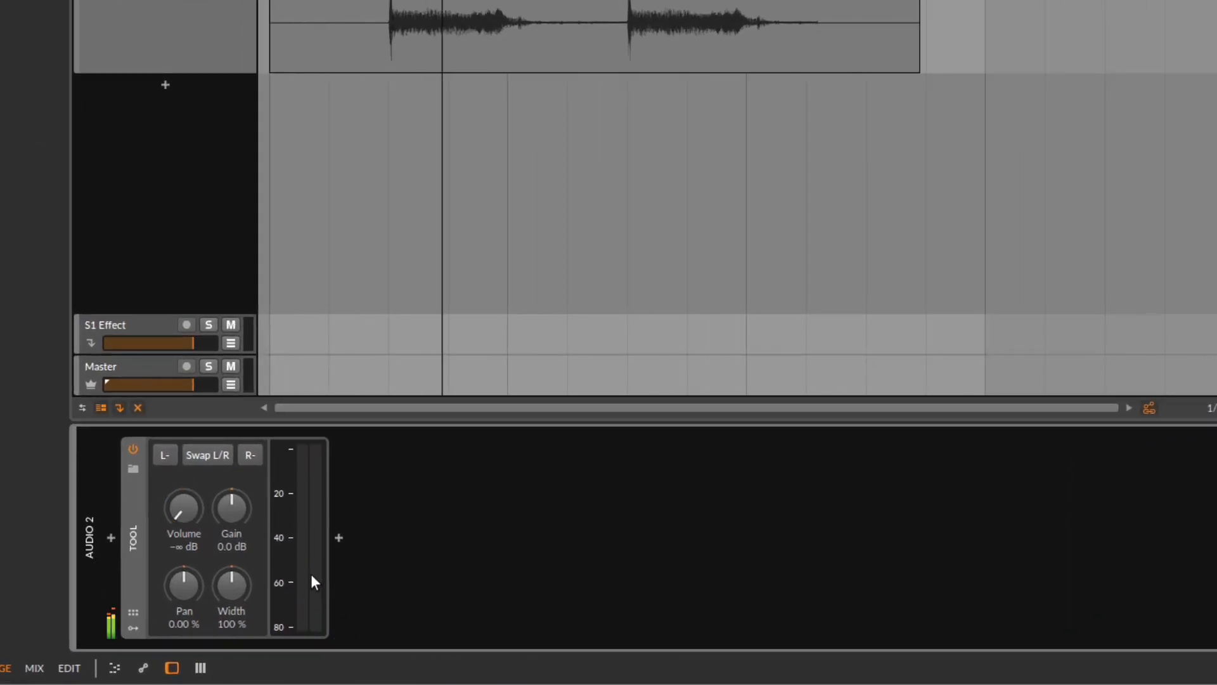
pyautogui.doubleClick(185, 521)
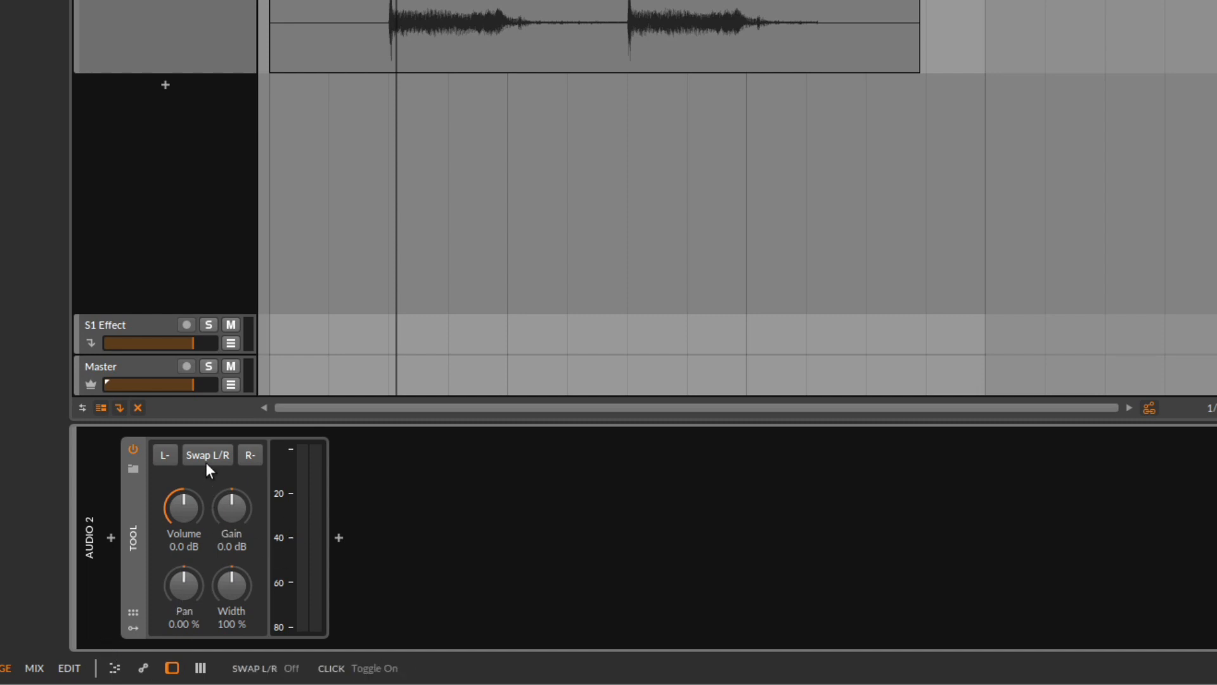
# Restart playback and switch the Tool's Swap L/R on, then off again
pyautogui.click(170, 24)
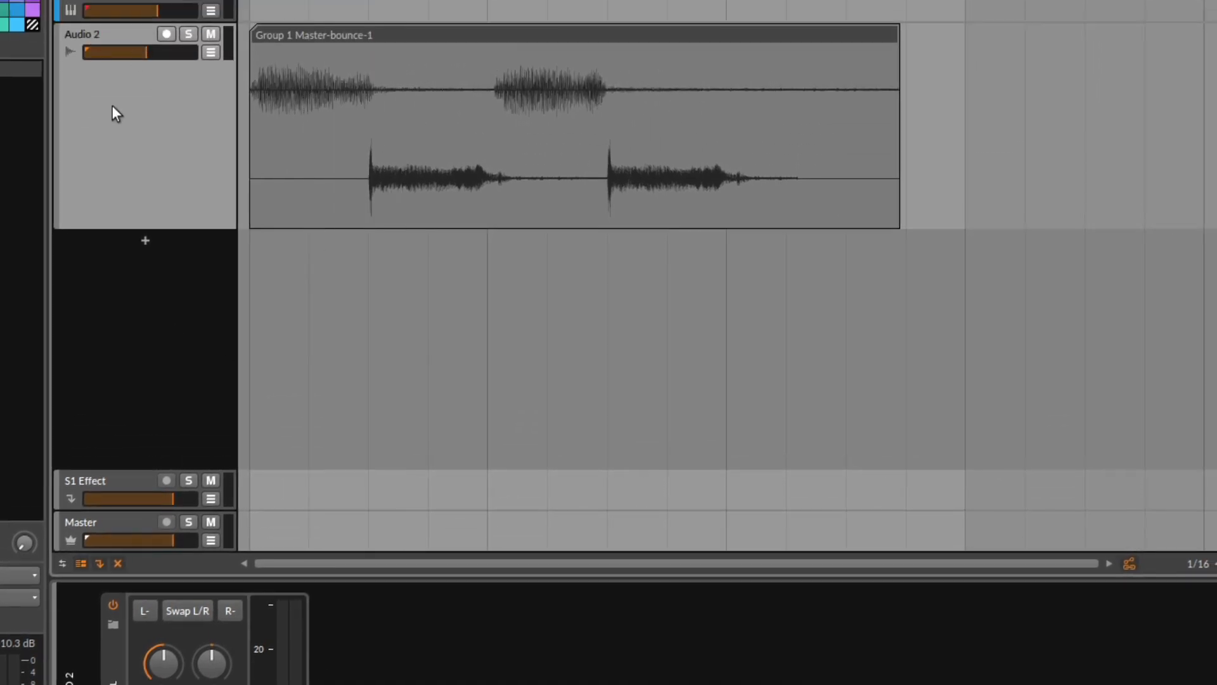
pyautogui.press('space')
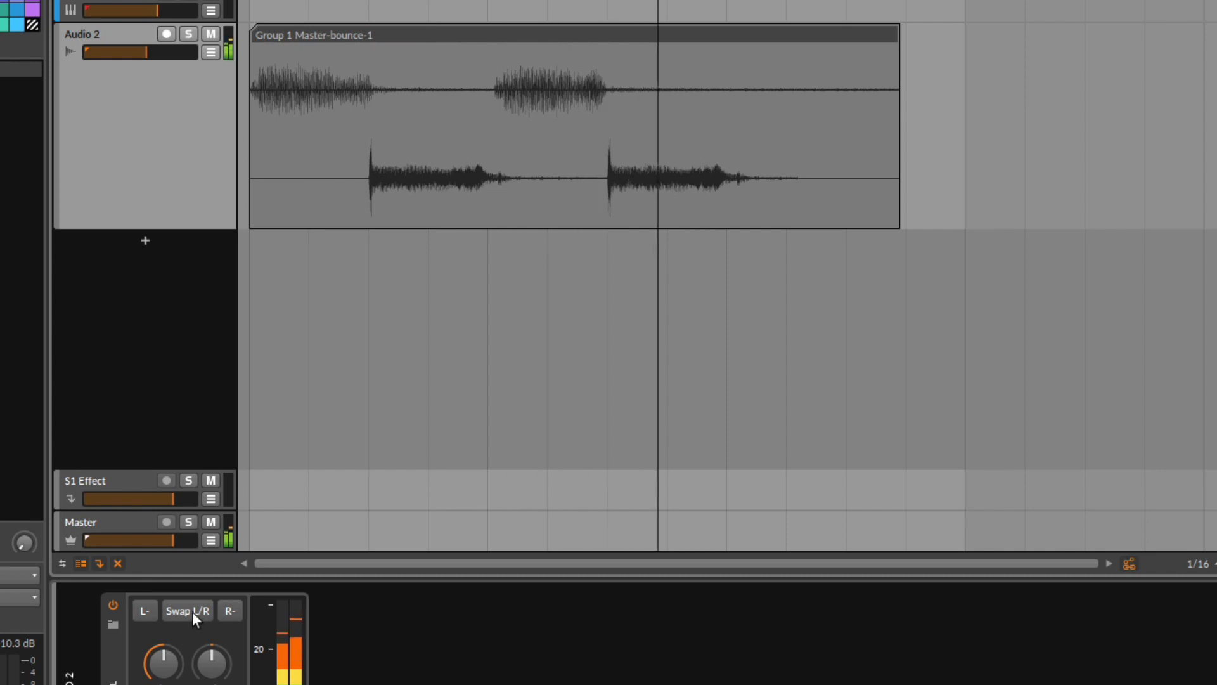
pyautogui.click(192, 611)
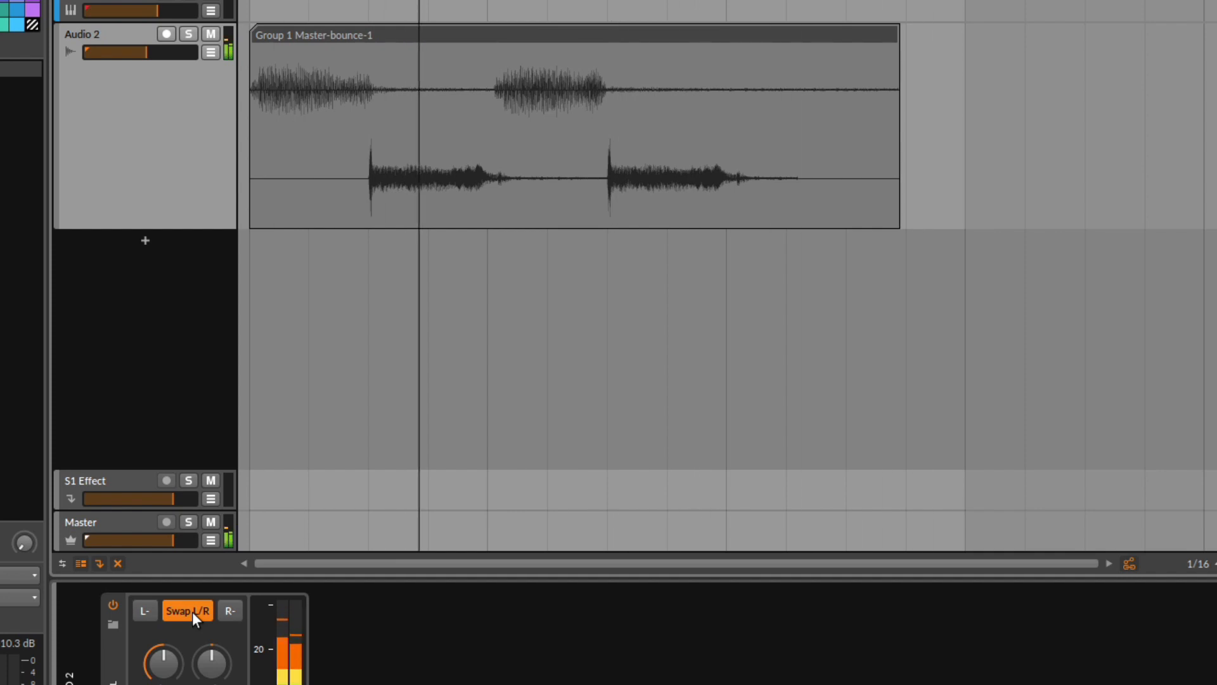
pyautogui.click(192, 611)
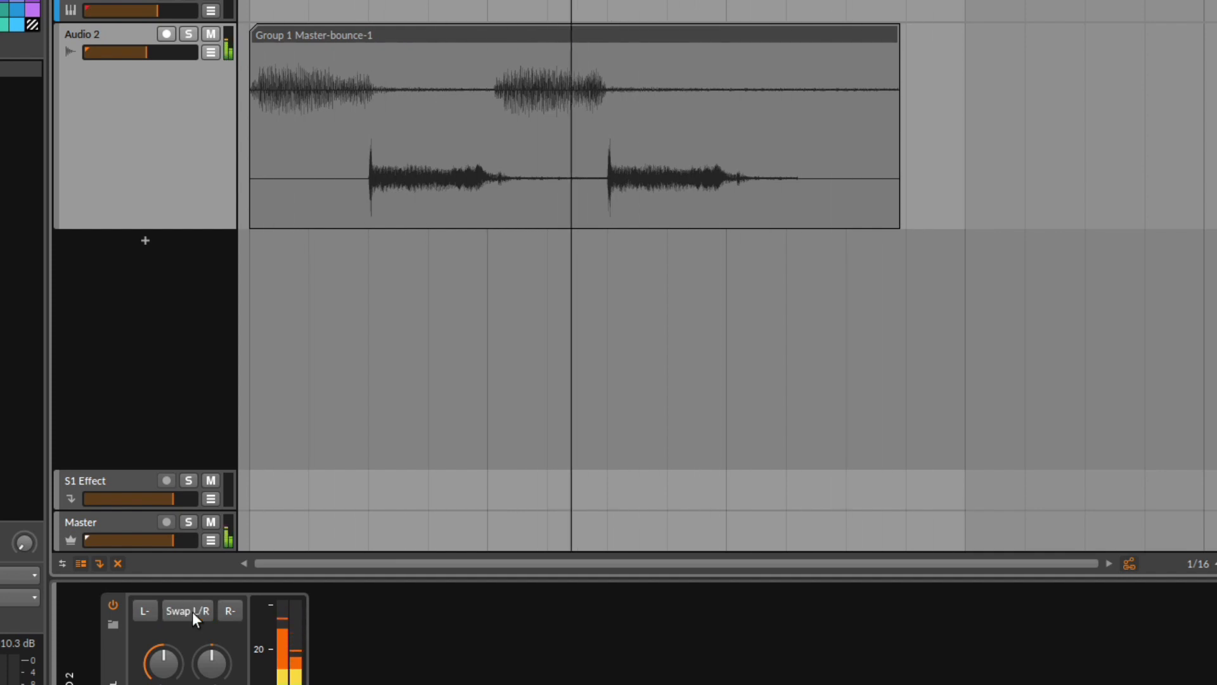
# Zoom into the clip and switch on both the L- and R- phase inversion on the Tool
pyautogui.click(192, 611)
pyautogui.click(192, 611)
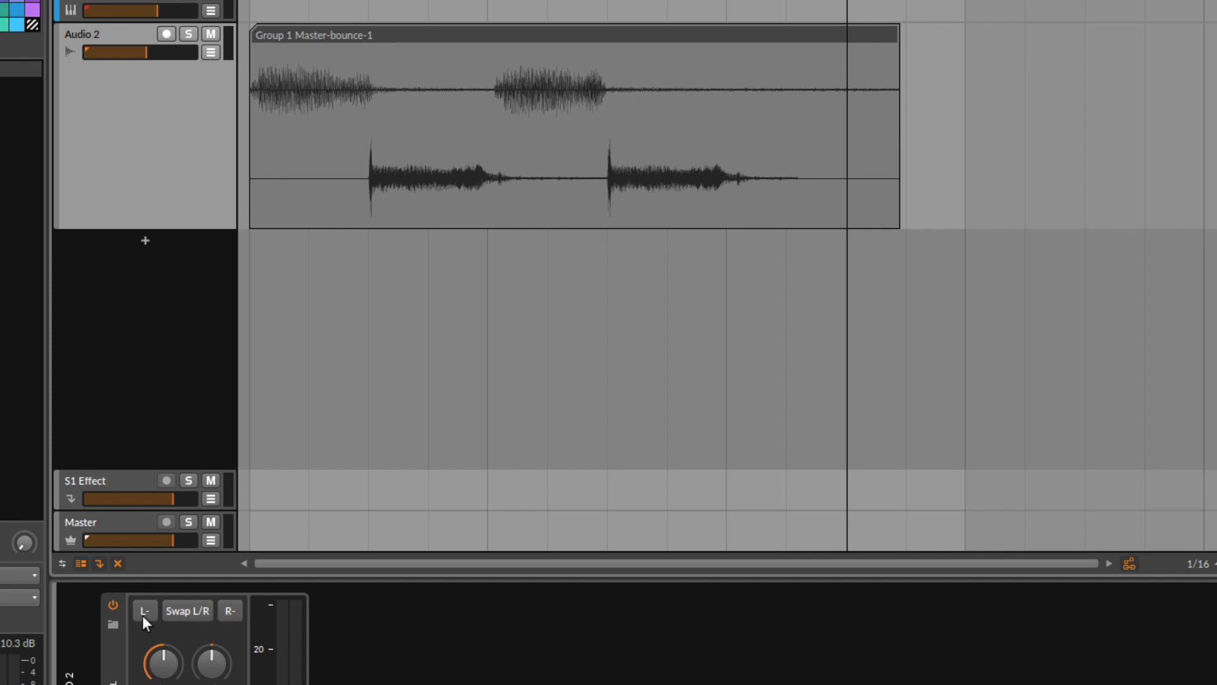
pyautogui.moveTo(302, 77); pyautogui.dragTo(524, 132)
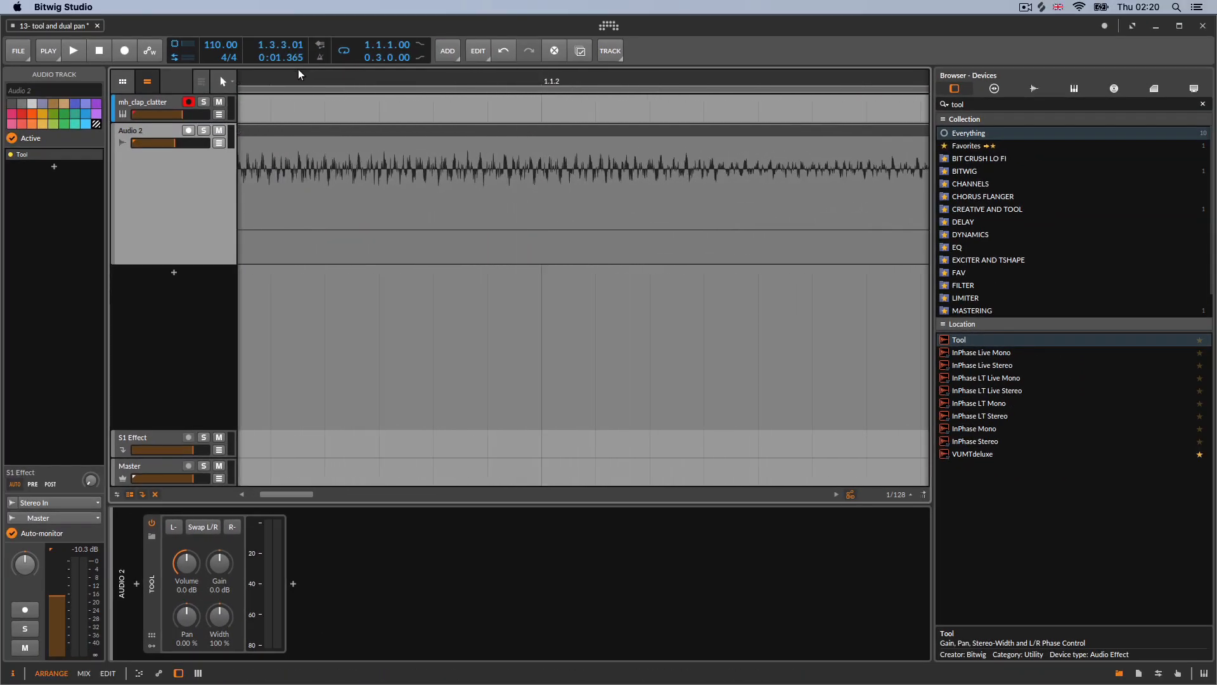
pyautogui.moveTo(350, 79); pyautogui.dragTo(573, 83)
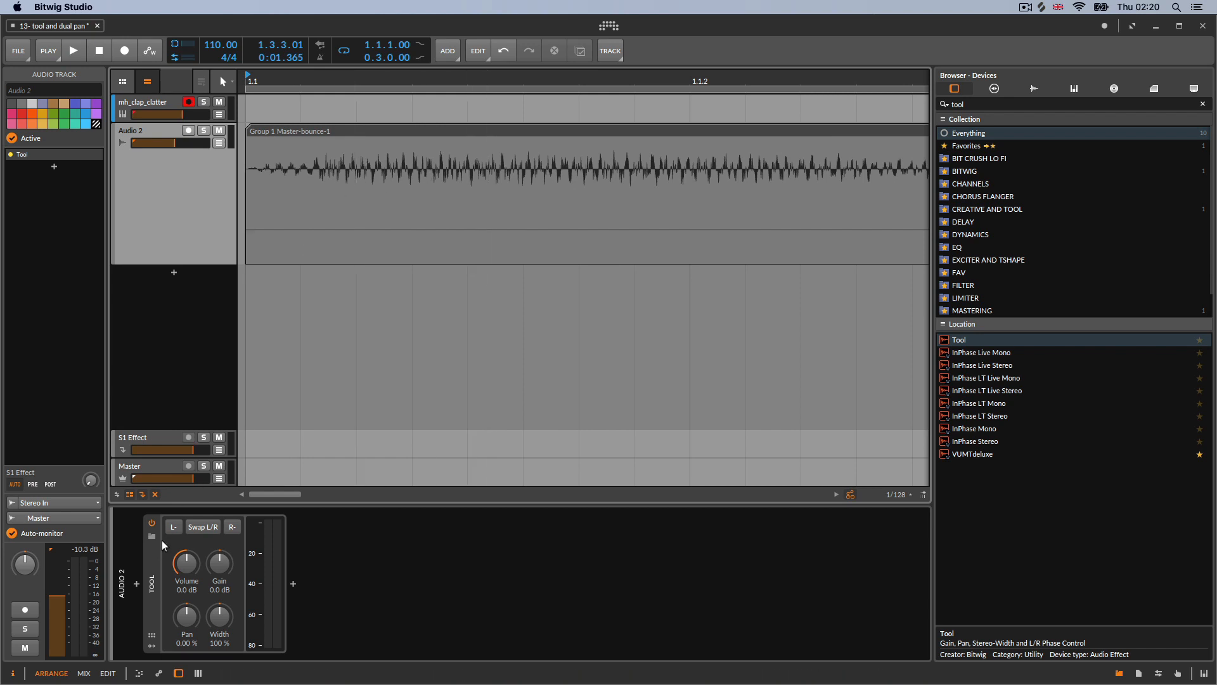
pyautogui.click(230, 529)
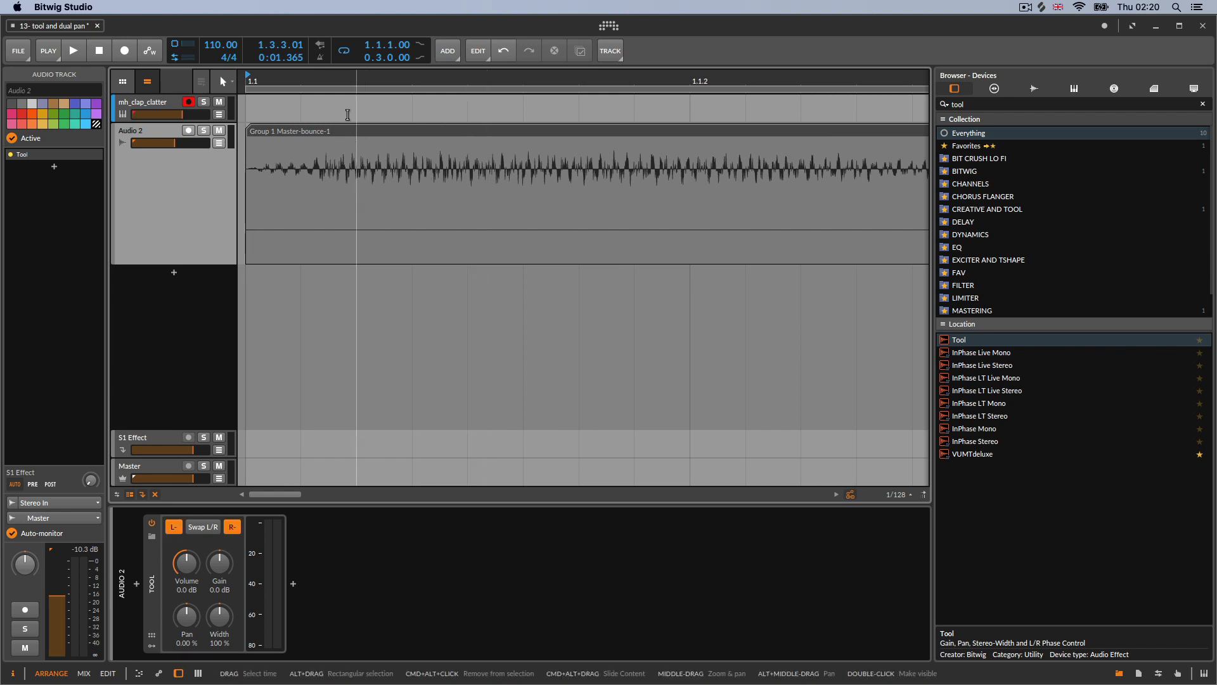
# Bounce the selected clip pre-fader at 24-bit to a new audio track
pyautogui.click(340, 132)
pyautogui.rightClick(340, 132)
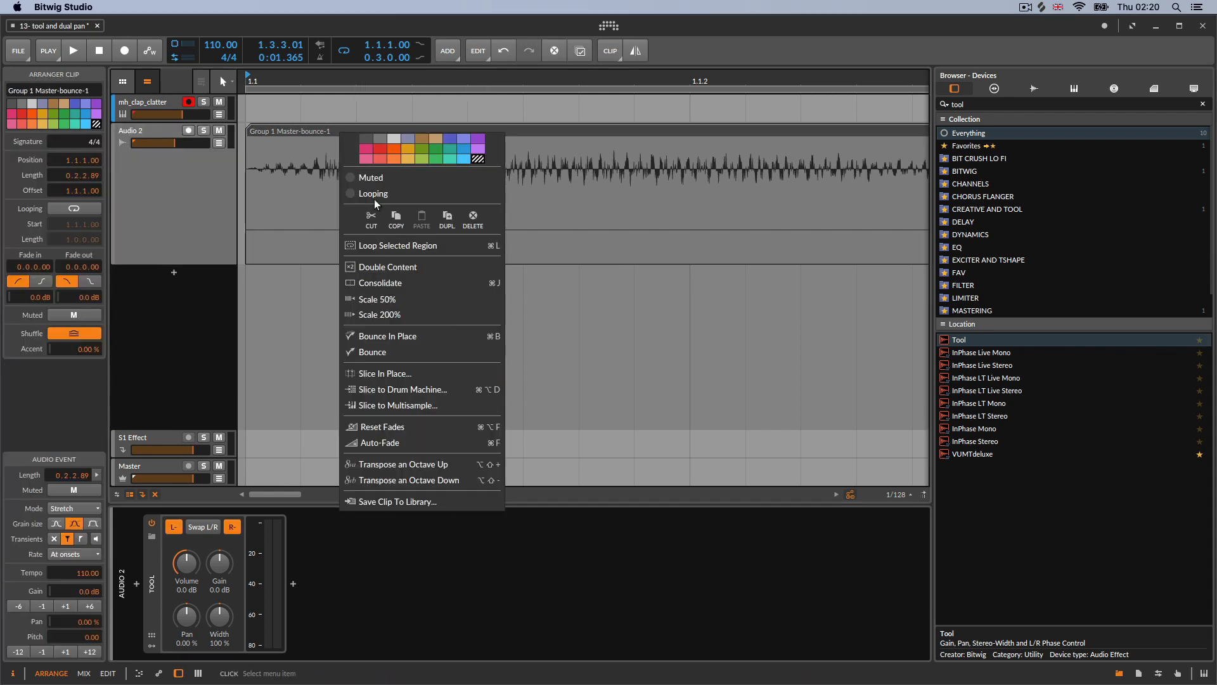
pyautogui.click(383, 352)
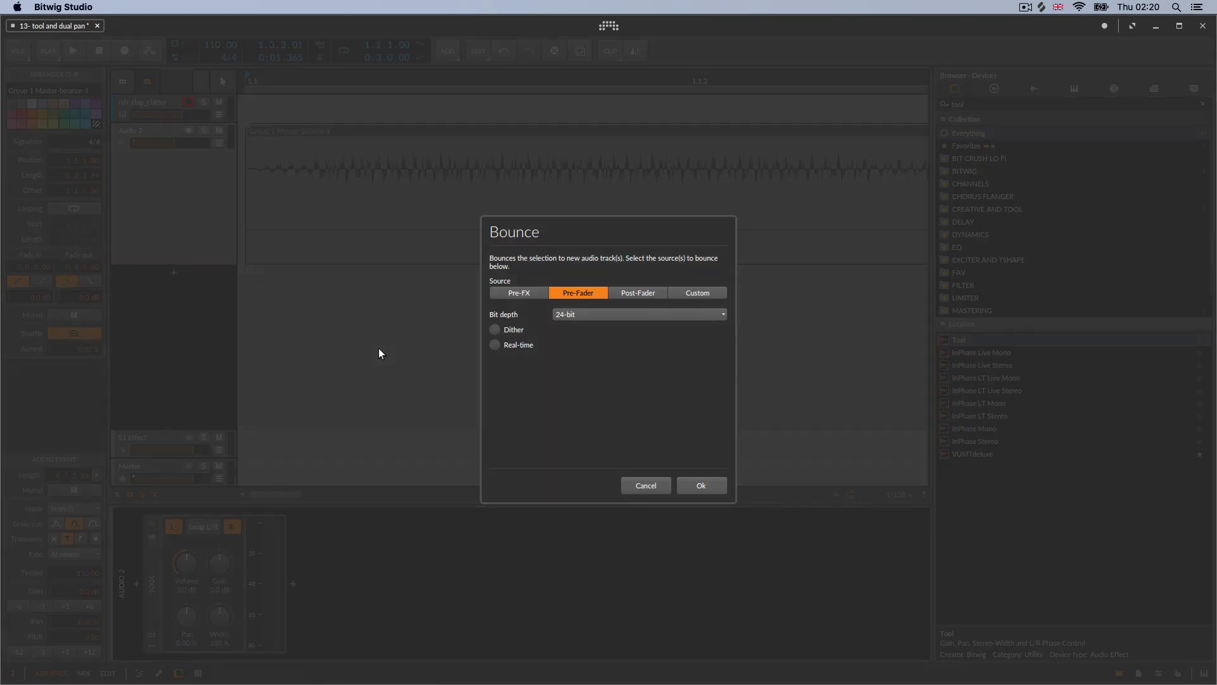
pyautogui.click(705, 487)
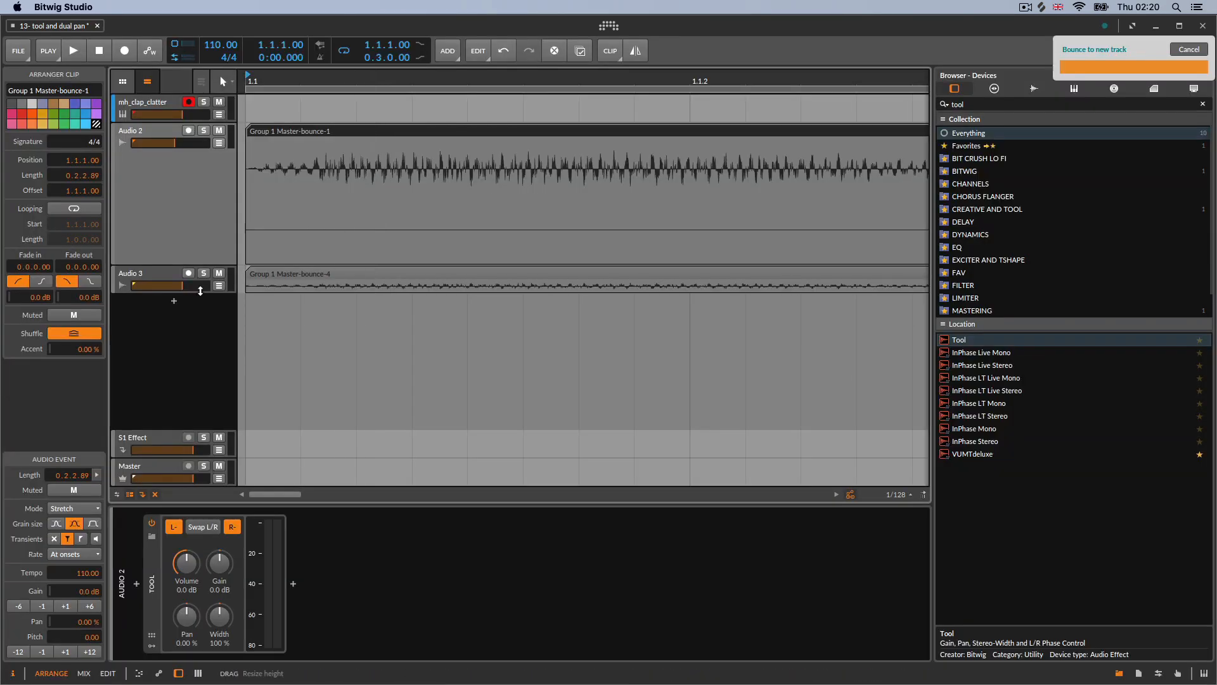
# Enlarge the bounced track's height and play back to compare it with Audio 2
pyautogui.moveTo(200, 290); pyautogui.dragTo(216, 397)
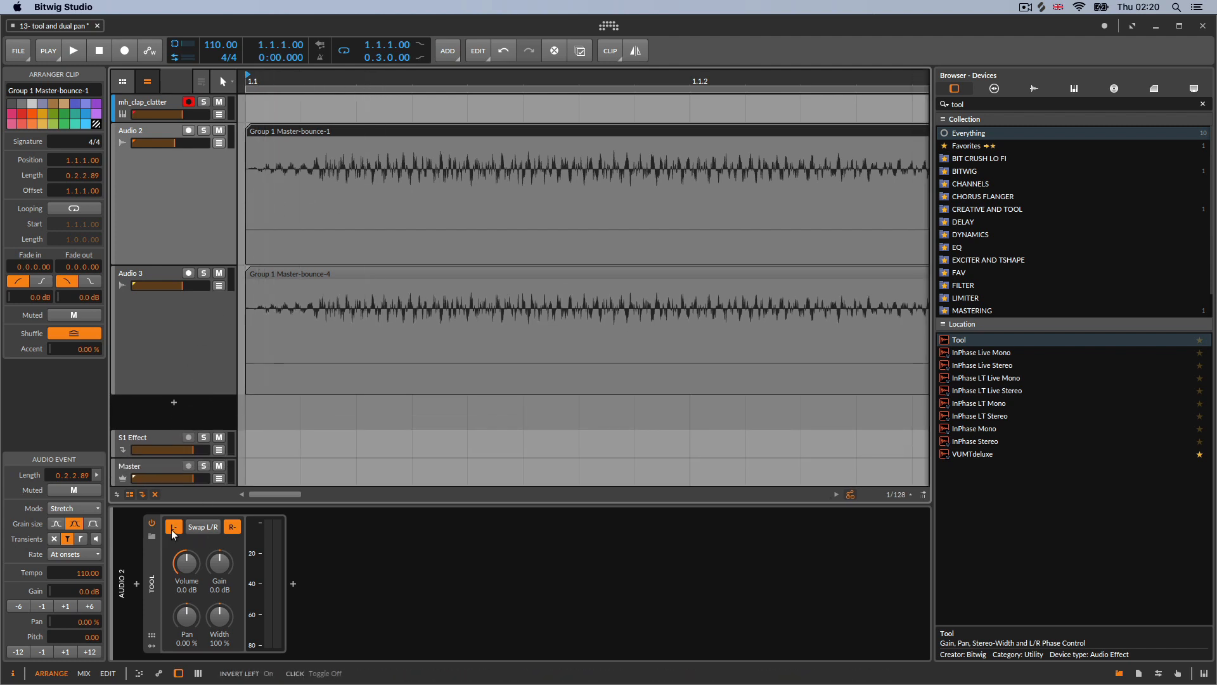
pyautogui.click(183, 314)
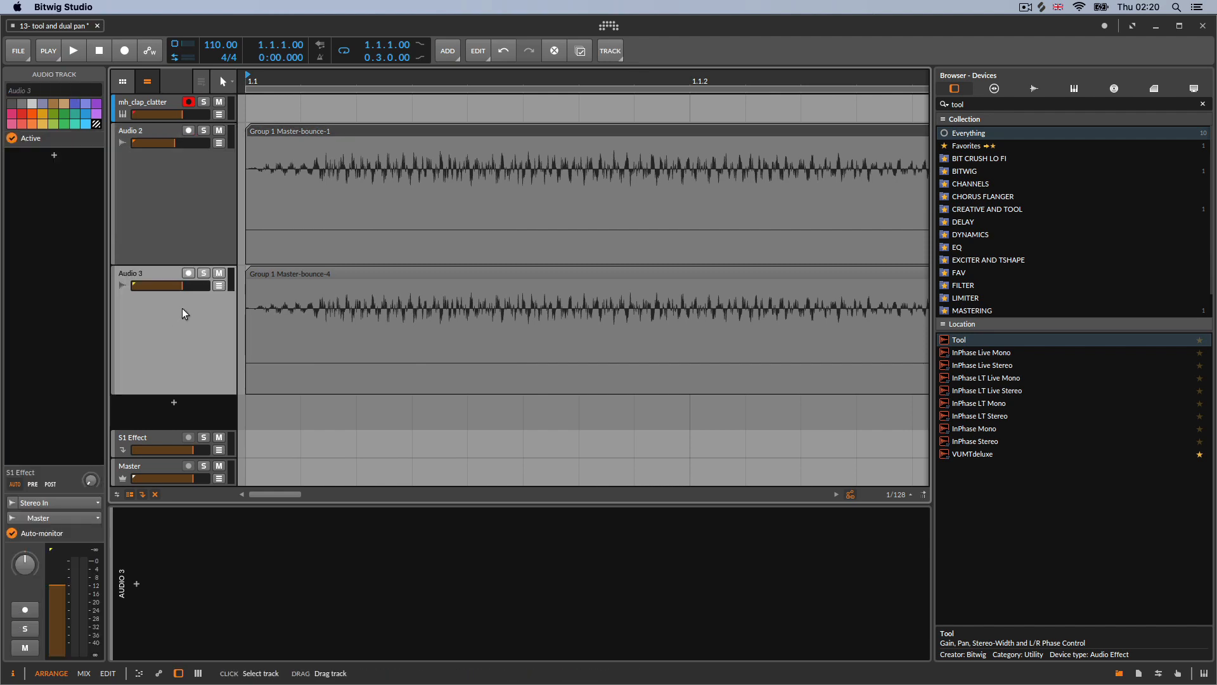
pyautogui.click(205, 197)
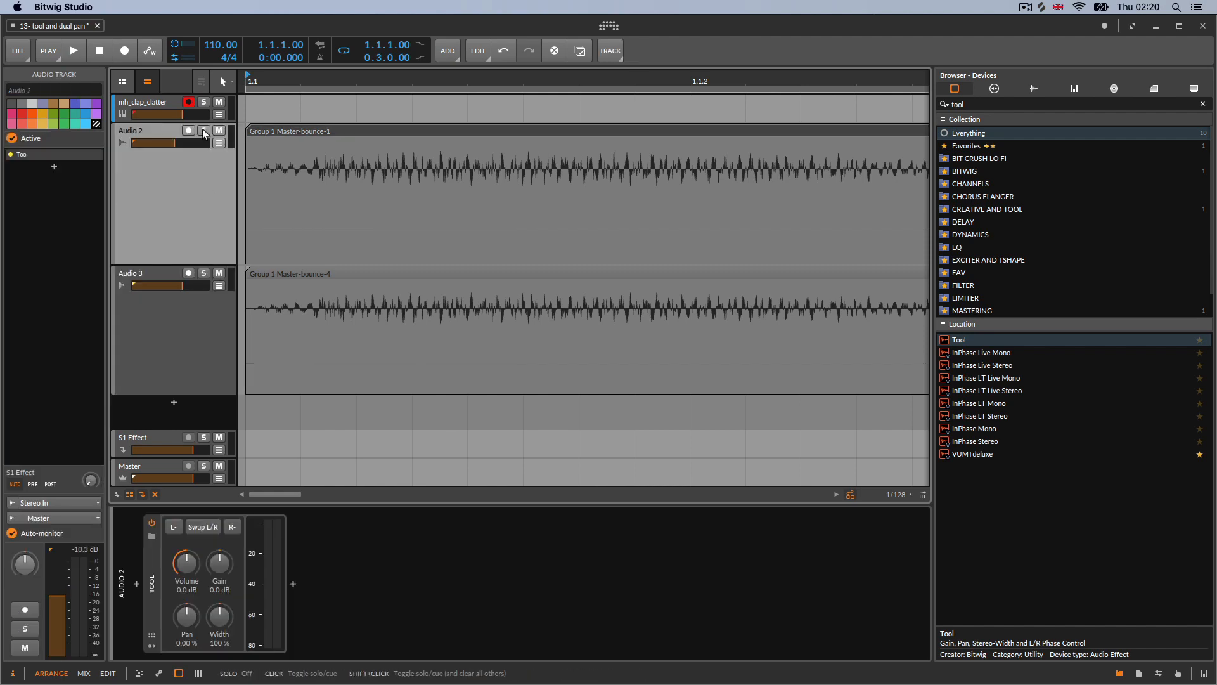
pyautogui.click(75, 50)
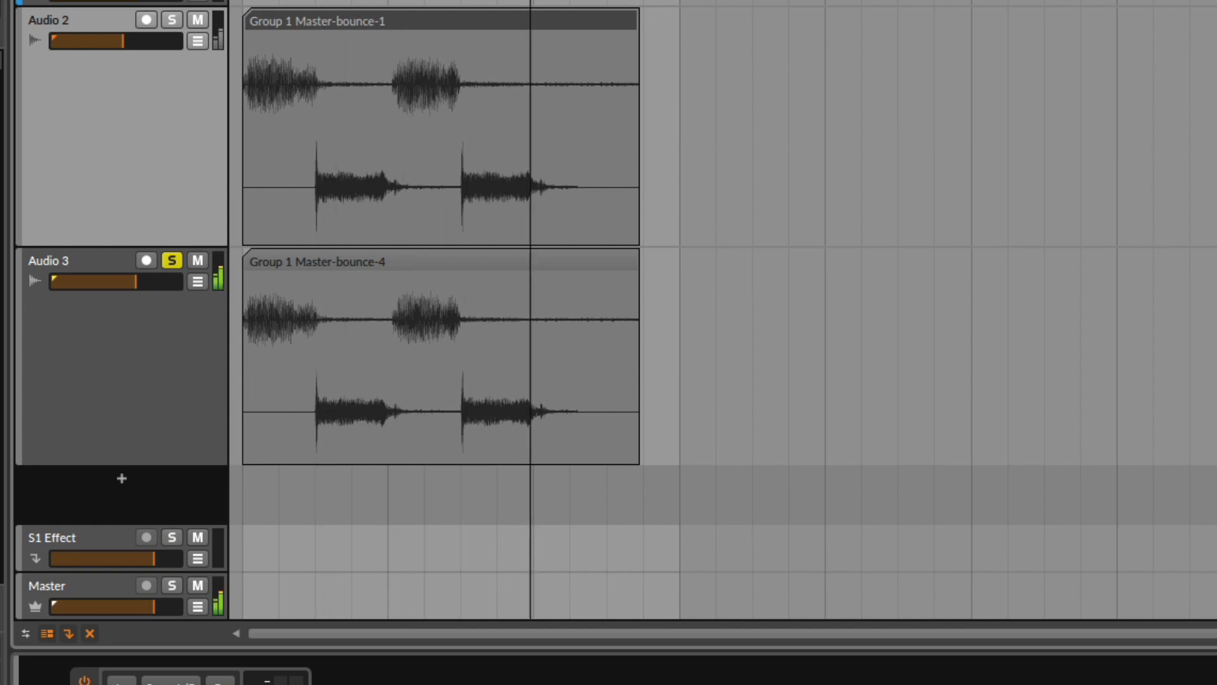
# Zoom into the waveforms of both tracks to compare the original and bounced audio
pyautogui.moveTo(297, 1); pyautogui.dragTo(749, 2)
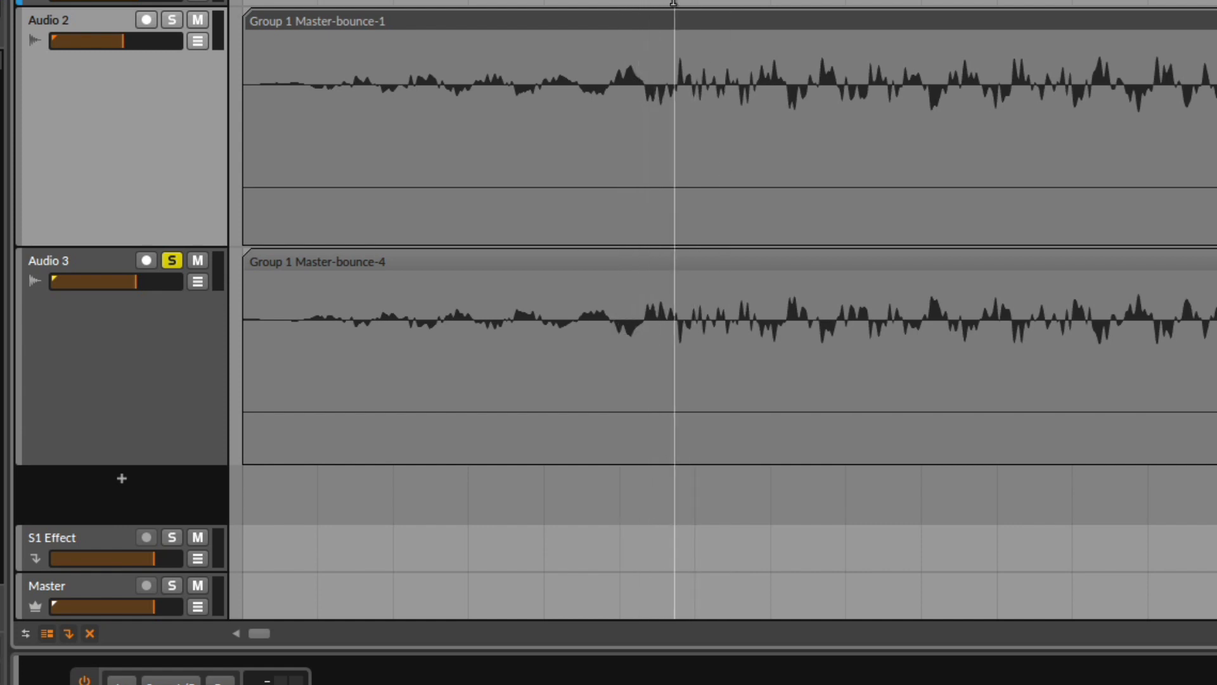
pyautogui.moveTo(619, 2)
pyautogui.mouseDown()
pyautogui.moveTo(303, 1)
pyautogui.moveTo(633, 1)
pyautogui.mouseUp()
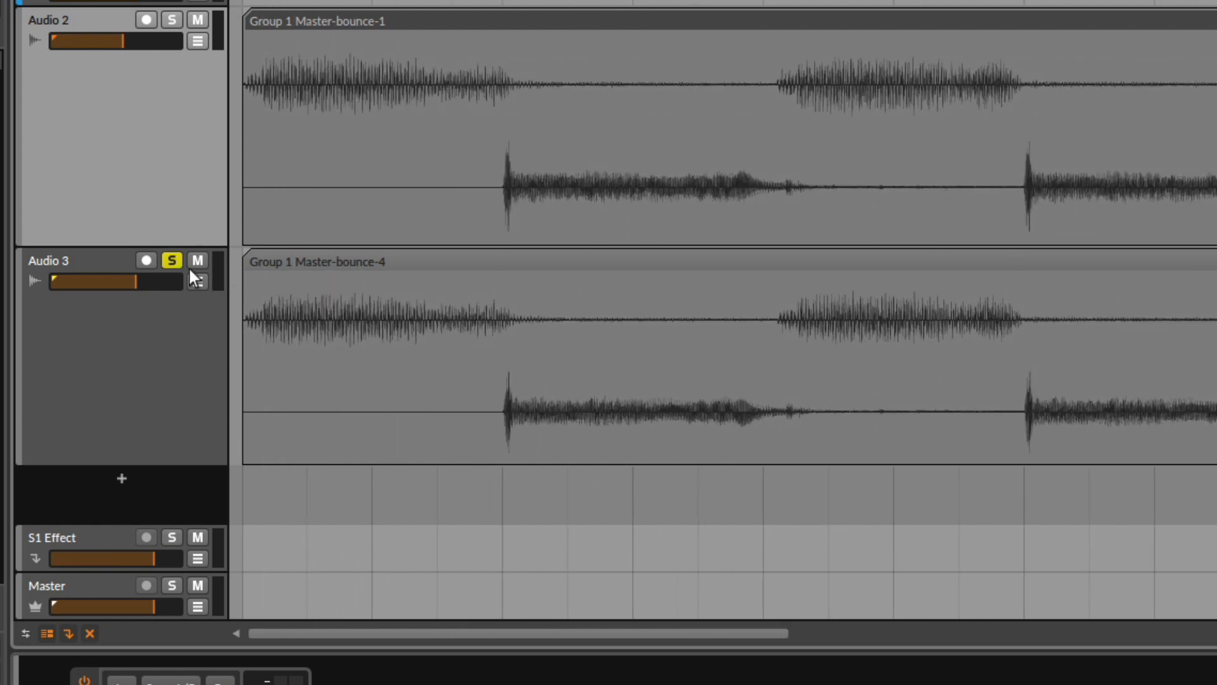
pyautogui.moveTo(372, 1); pyautogui.dragTo(469, 42)
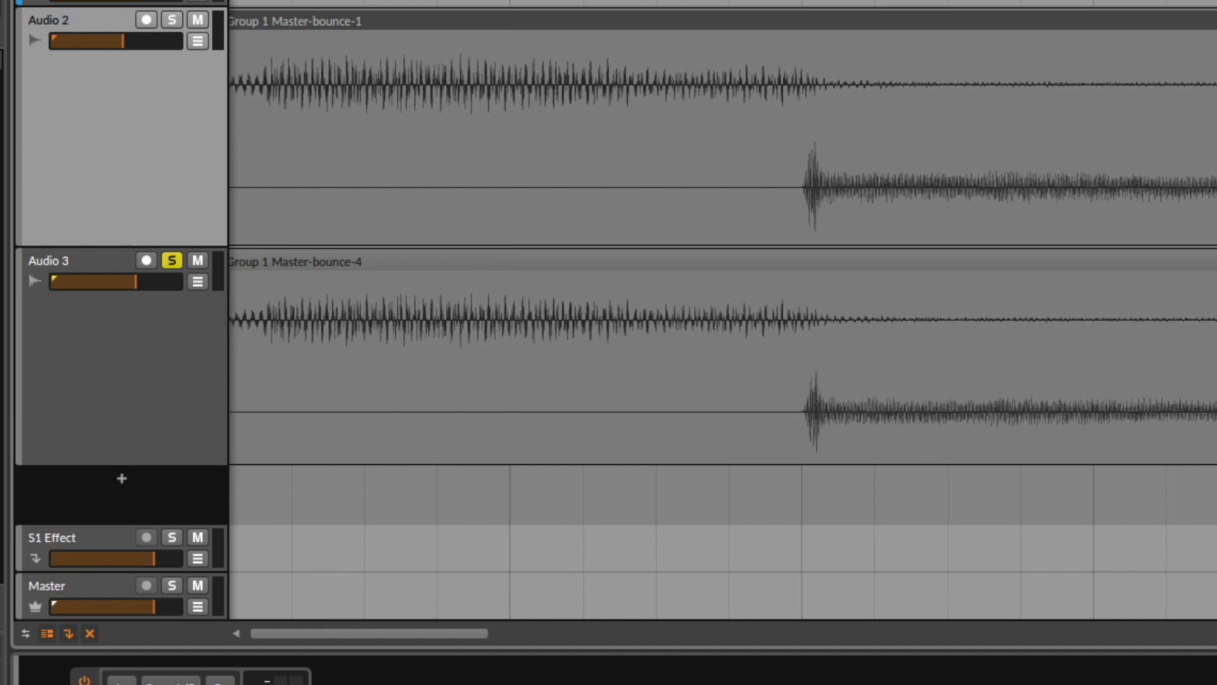
pyautogui.moveTo(388, 1); pyautogui.dragTo(466, 276)
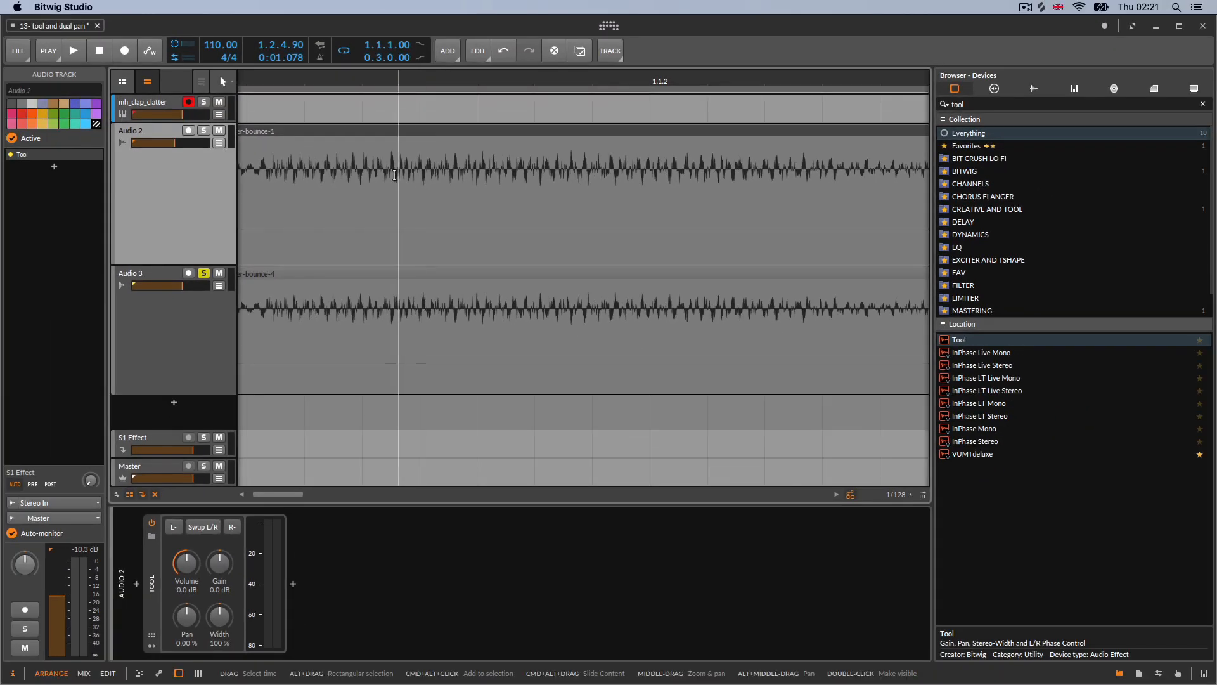
pyautogui.moveTo(378, 79); pyautogui.dragTo(415, 322)
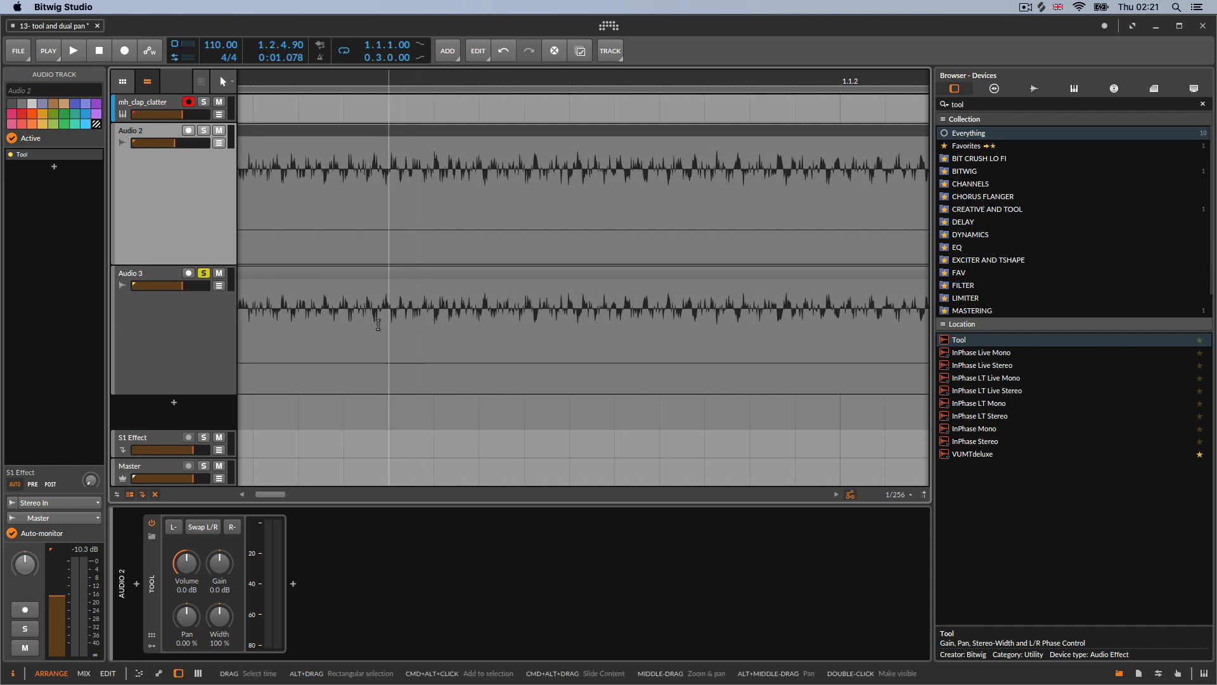
# Delete the bounced Audio 3 track and duplicate the Audio 2 track instead
pyautogui.click(199, 346)
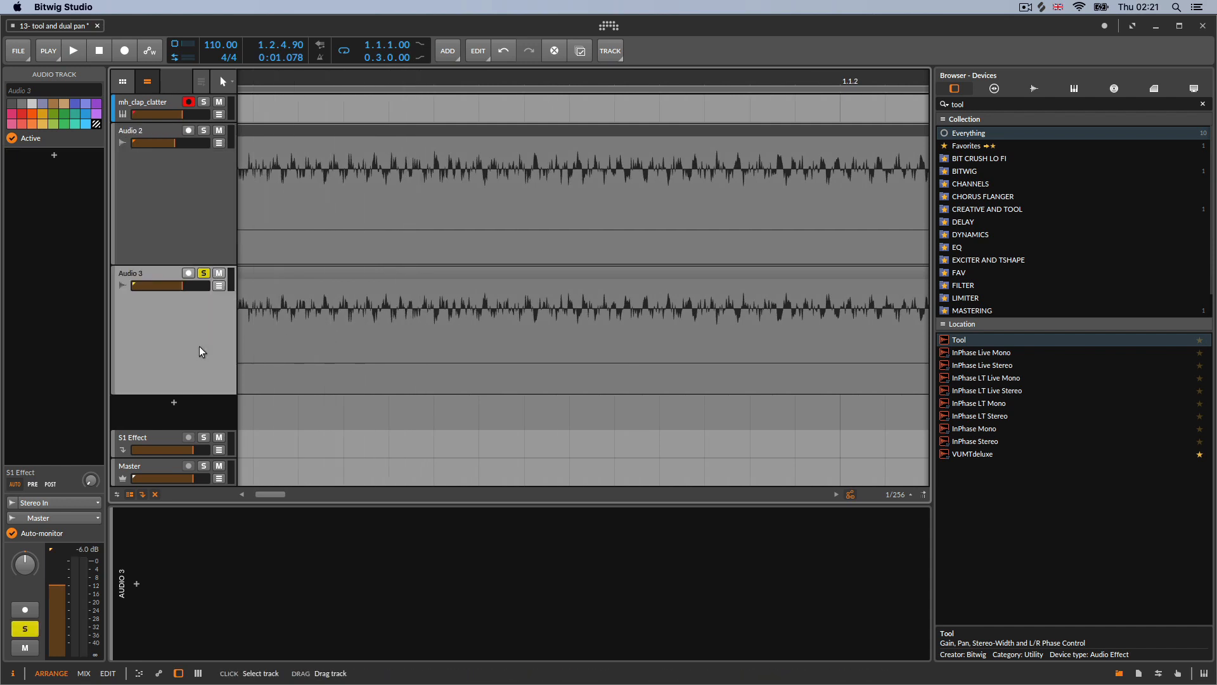
pyautogui.press('Delete')
pyautogui.rightClick(185, 233)
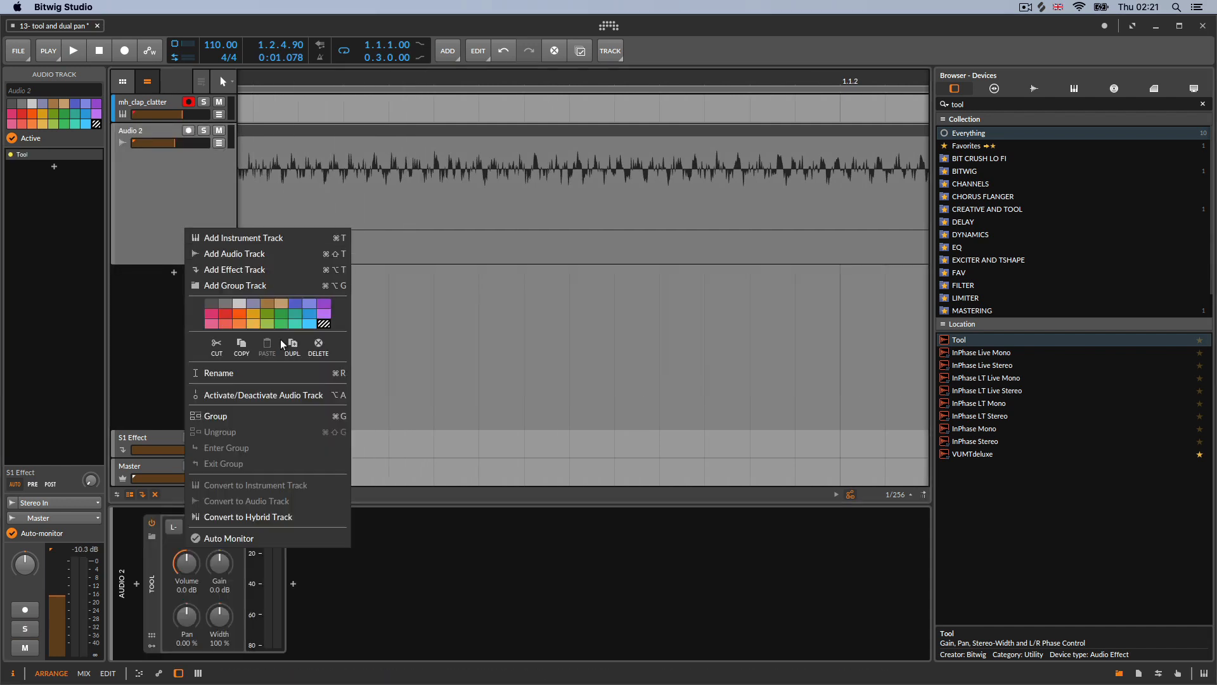
pyautogui.click(296, 347)
pyautogui.moveTo(382, 74); pyautogui.dragTo(217, 367)
pyautogui.click(198, 241)
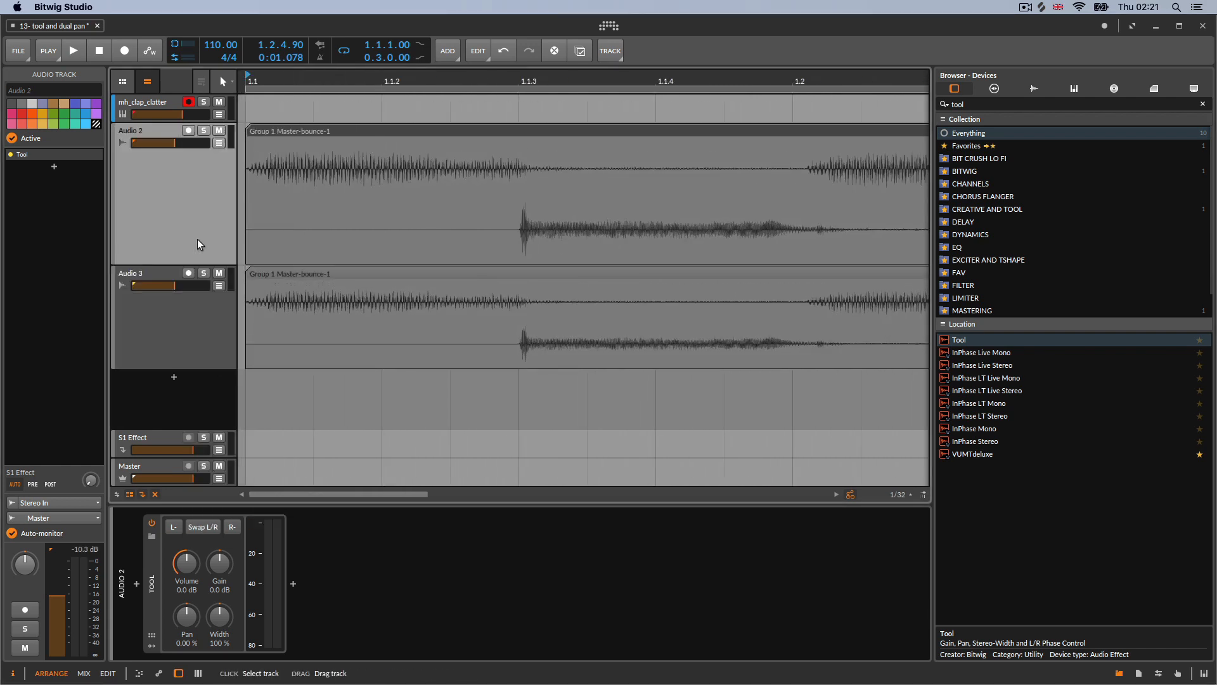
# Compare the two tracks' Tool settings and play them back while toggling Audio 3's mute
pyautogui.click(192, 337)
pyautogui.click(189, 181)
pyautogui.click(196, 325)
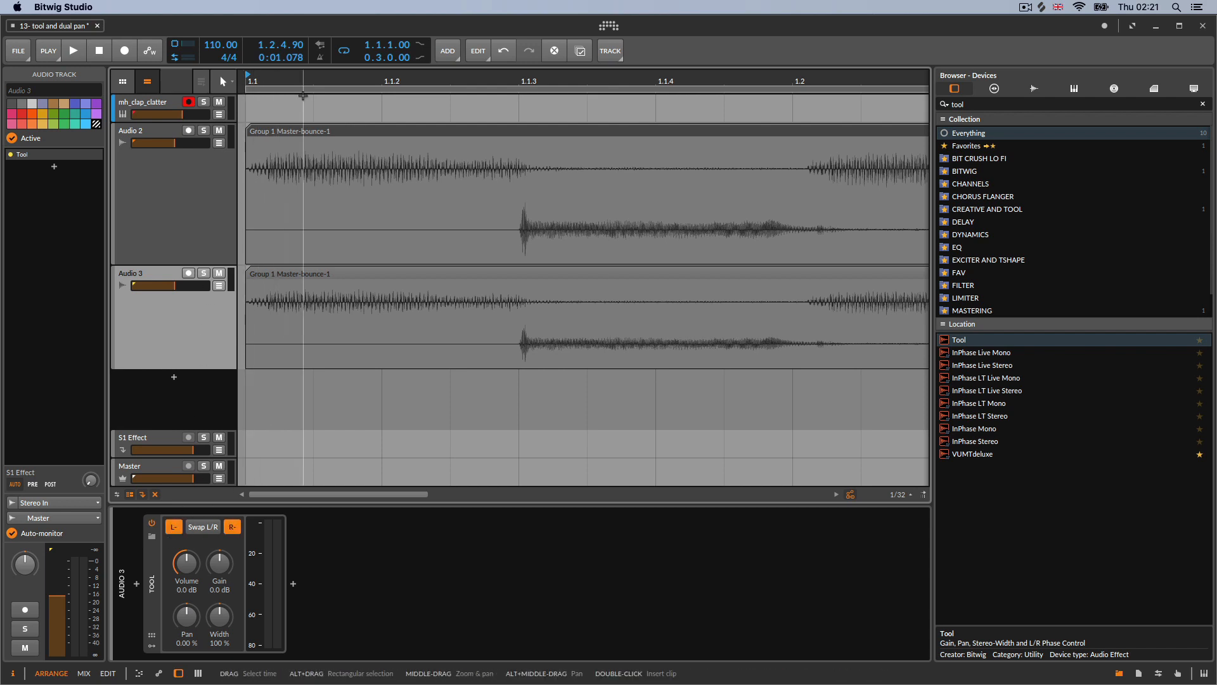
pyautogui.moveTo(293, 78); pyautogui.dragTo(281, 40)
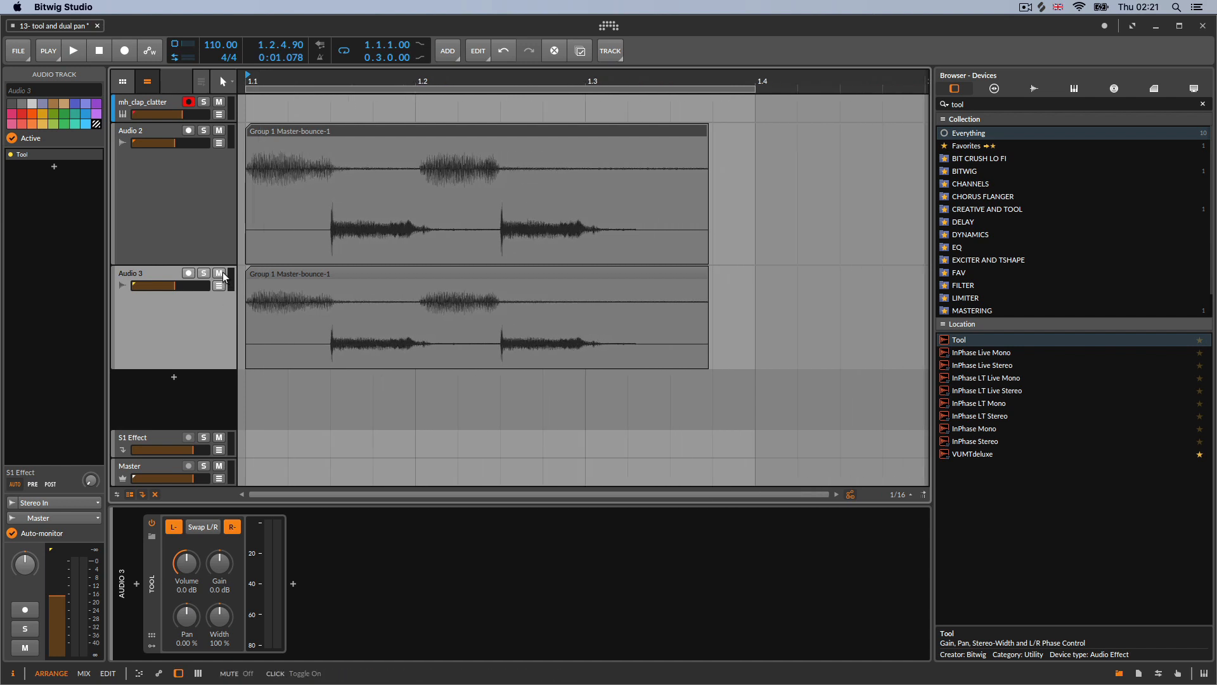
pyautogui.click(77, 54)
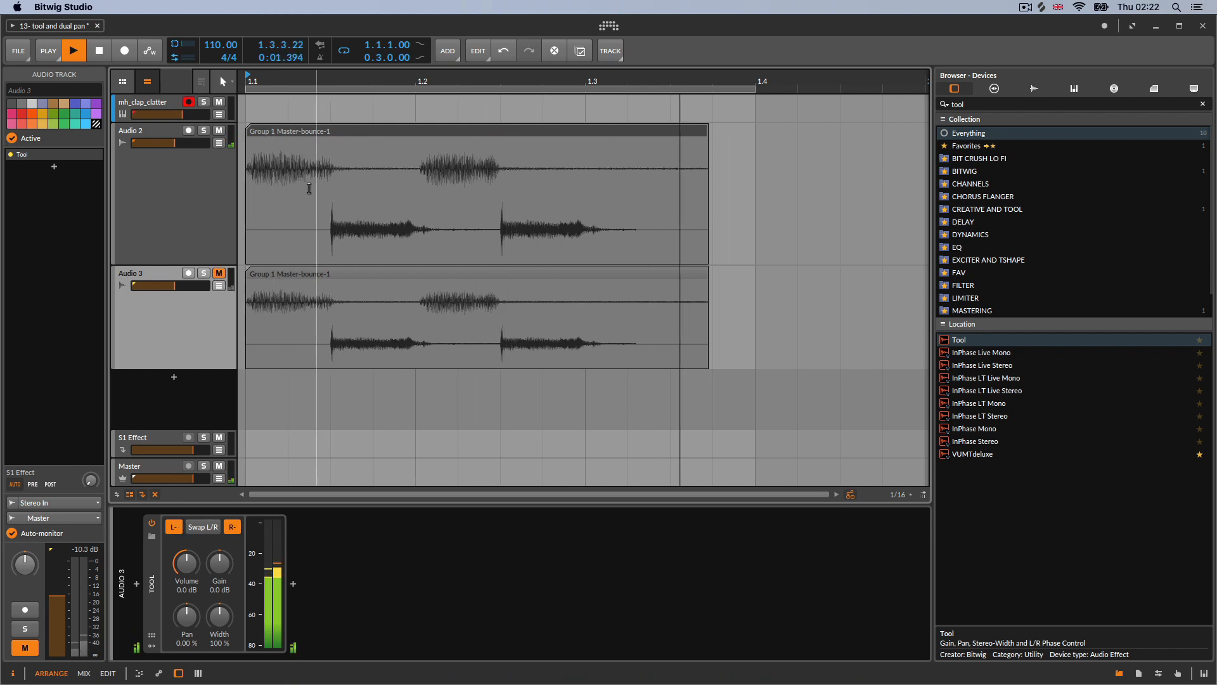
pyautogui.click(218, 273)
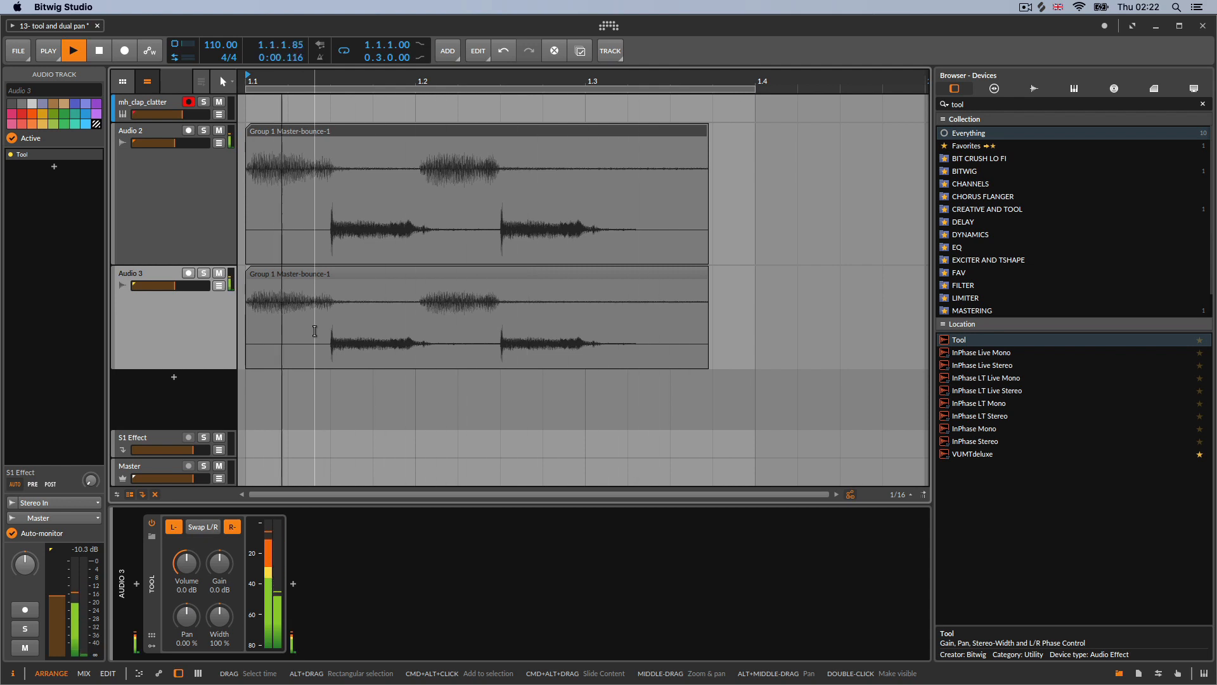
pyautogui.press('space')
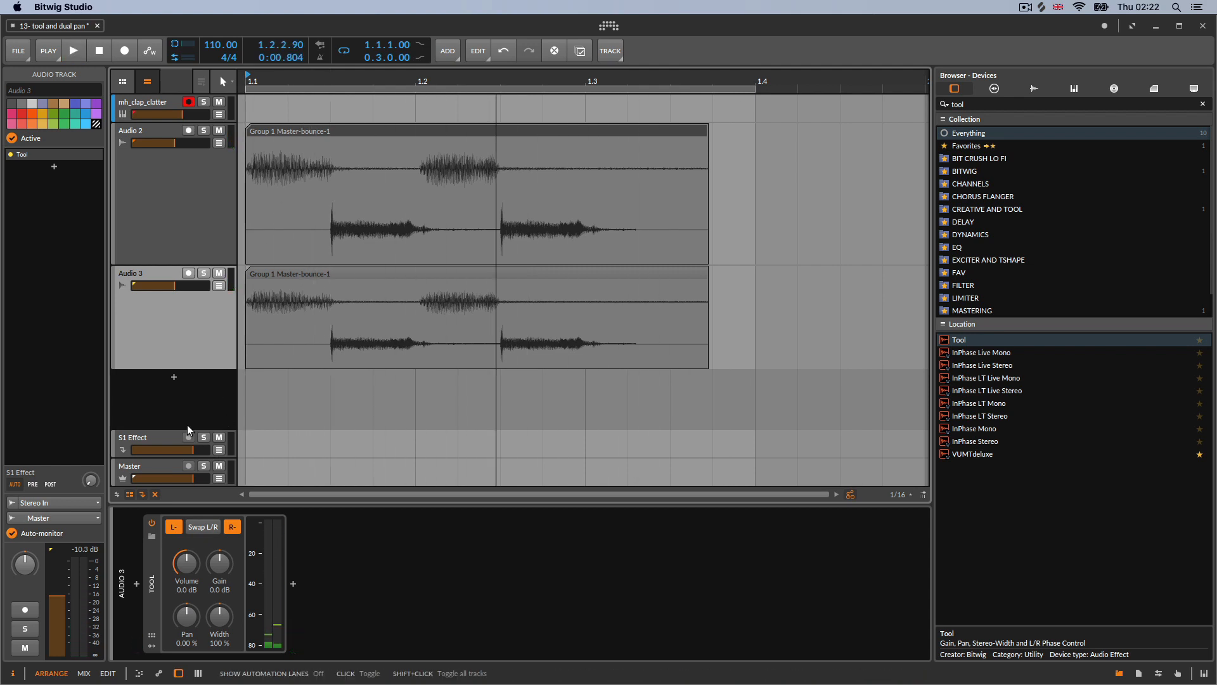
# Zoom across the clips and delete the duplicated Audio 3 track
pyautogui.moveTo(278, 74); pyautogui.dragTo(375, 111)
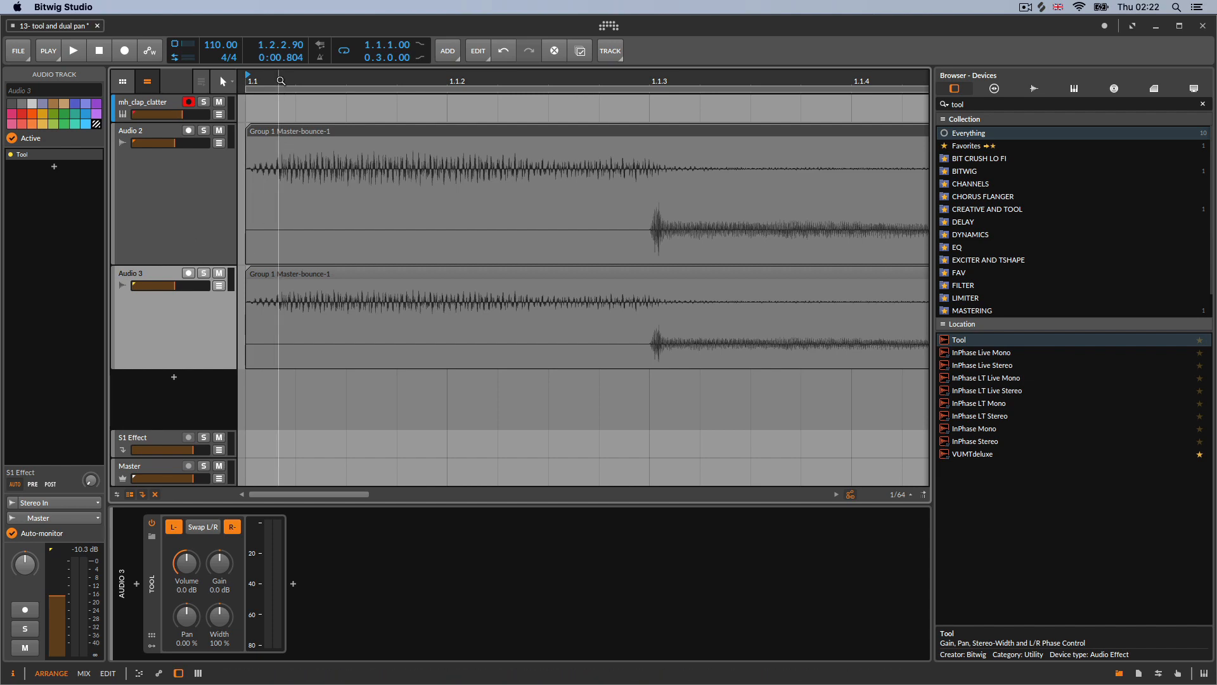
pyautogui.moveTo(281, 80); pyautogui.dragTo(312, 83)
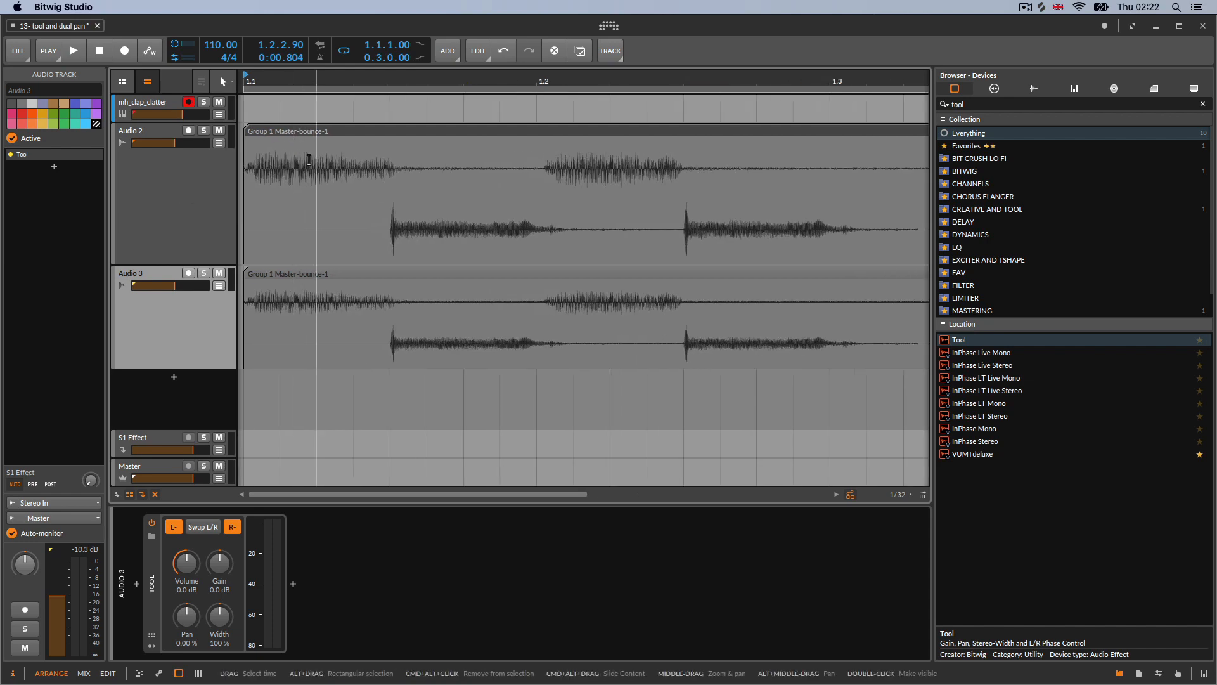
pyautogui.moveTo(306, 90); pyautogui.dragTo(312, 108)
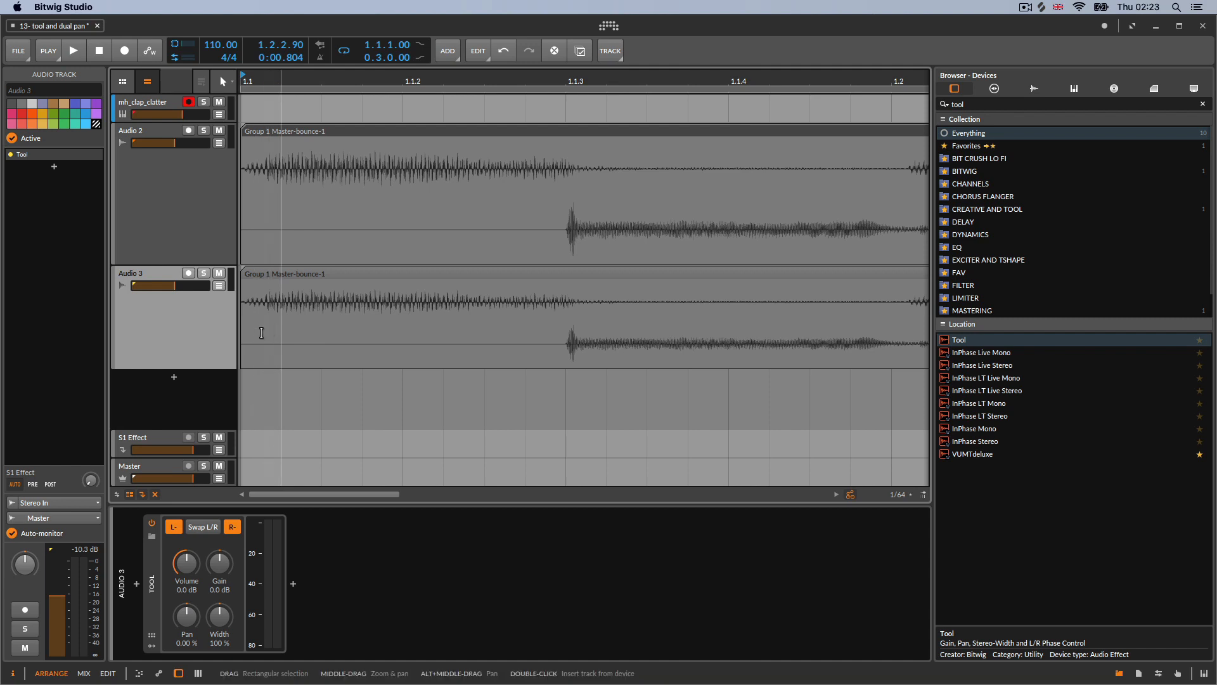
pyautogui.moveTo(339, 81); pyautogui.dragTo(269, 58)
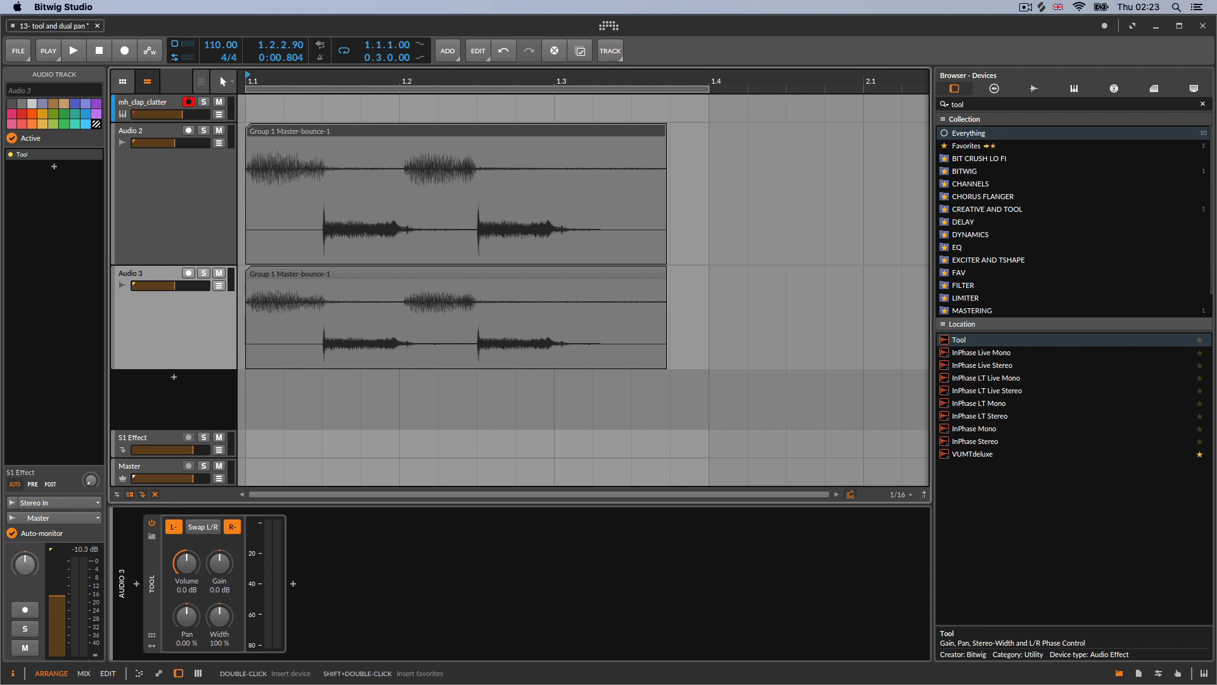
pyautogui.press('Delete')
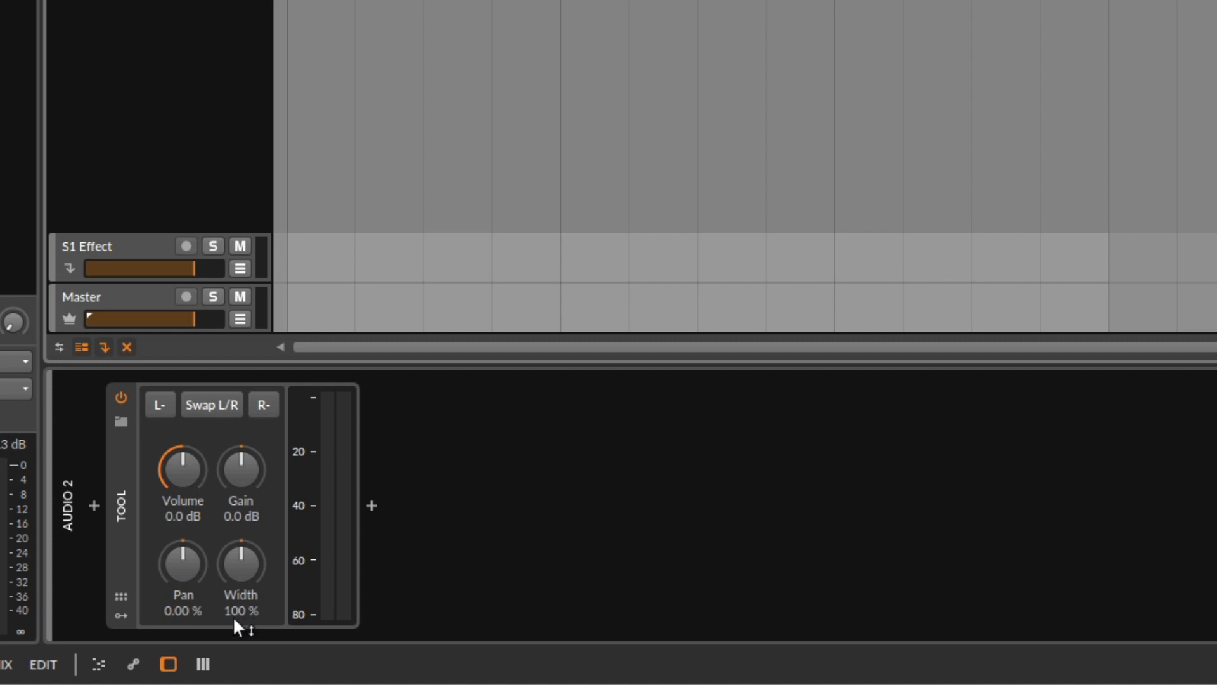
# Reset the Tool's Pan to 0.00 % and switch the Tool device off
pyautogui.moveTo(177, 563)
pyautogui.mouseDown()
pyautogui.moveTo(177, 628)
pyautogui.moveTo(178, 500)
pyautogui.moveTo(173, 558)
pyautogui.mouseUp()
pyautogui.doubleClick(175, 557)
pyautogui.click(126, 461)
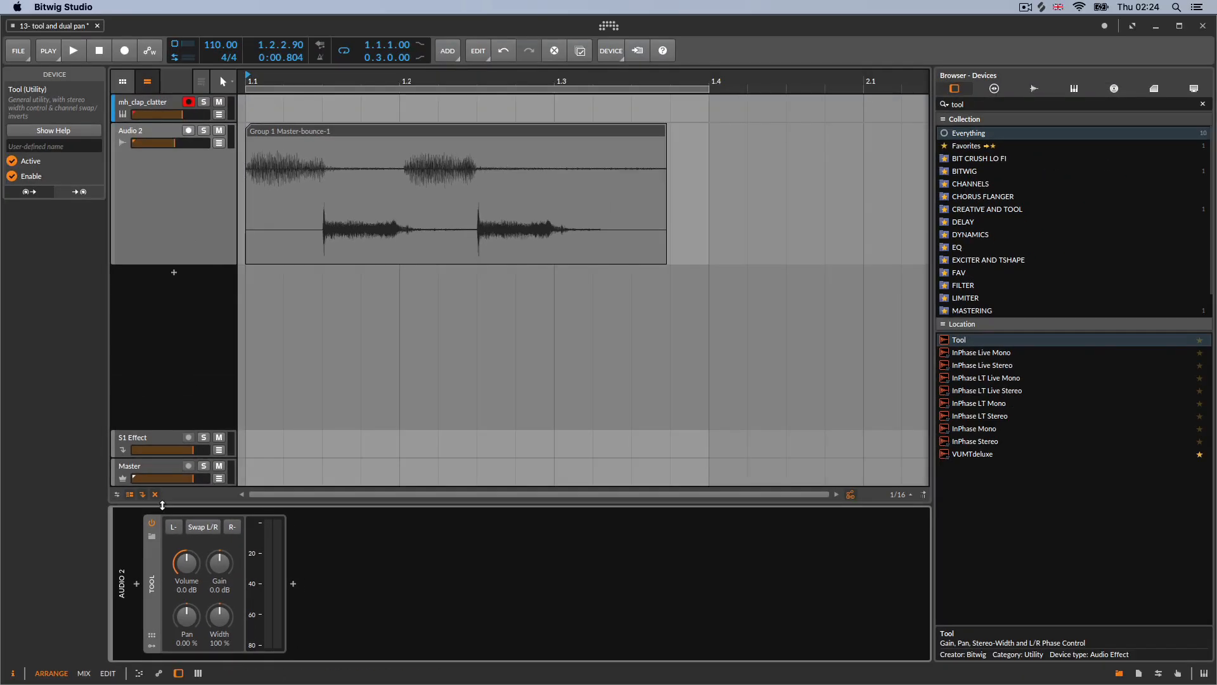
pyautogui.click(232, 225)
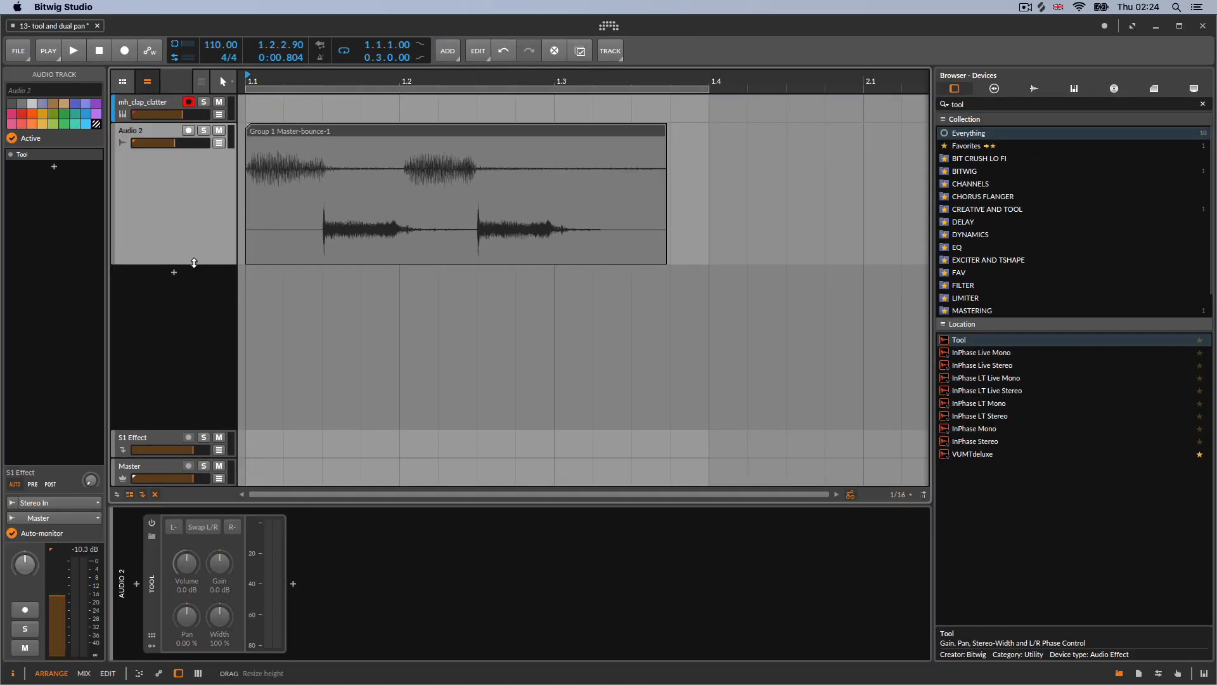
# Open Audio 2's mixer volume automation lane, draw a dipping envelope over the claps, and play it back
pyautogui.moveTo(194, 262); pyautogui.dragTo(204, 214)
pyautogui.click(220, 143)
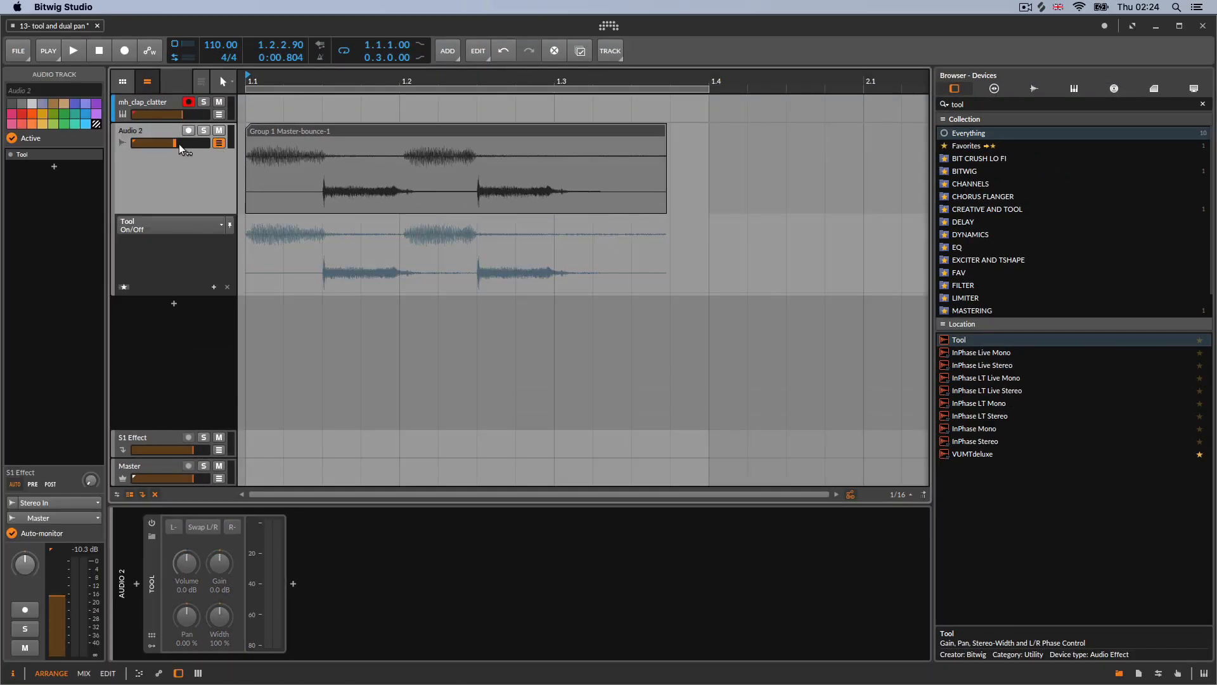
pyautogui.doubleClick(260, 281)
pyautogui.moveTo(271, 280); pyautogui.dragTo(456, 234)
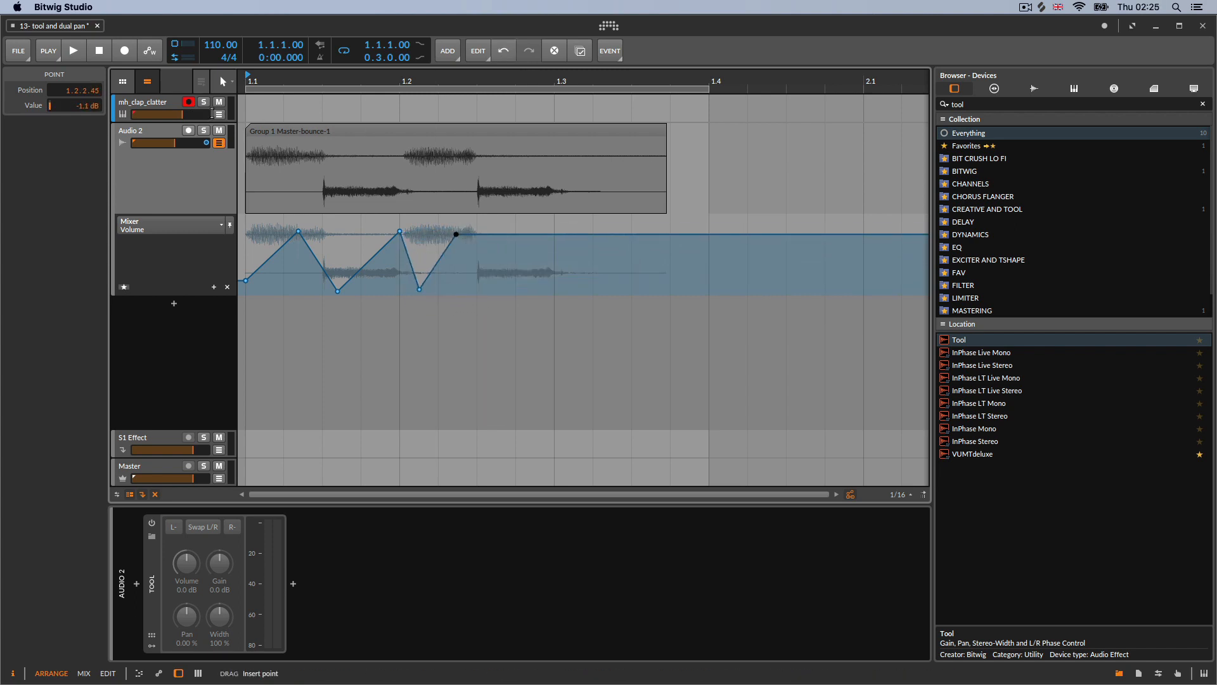
pyautogui.click(74, 54)
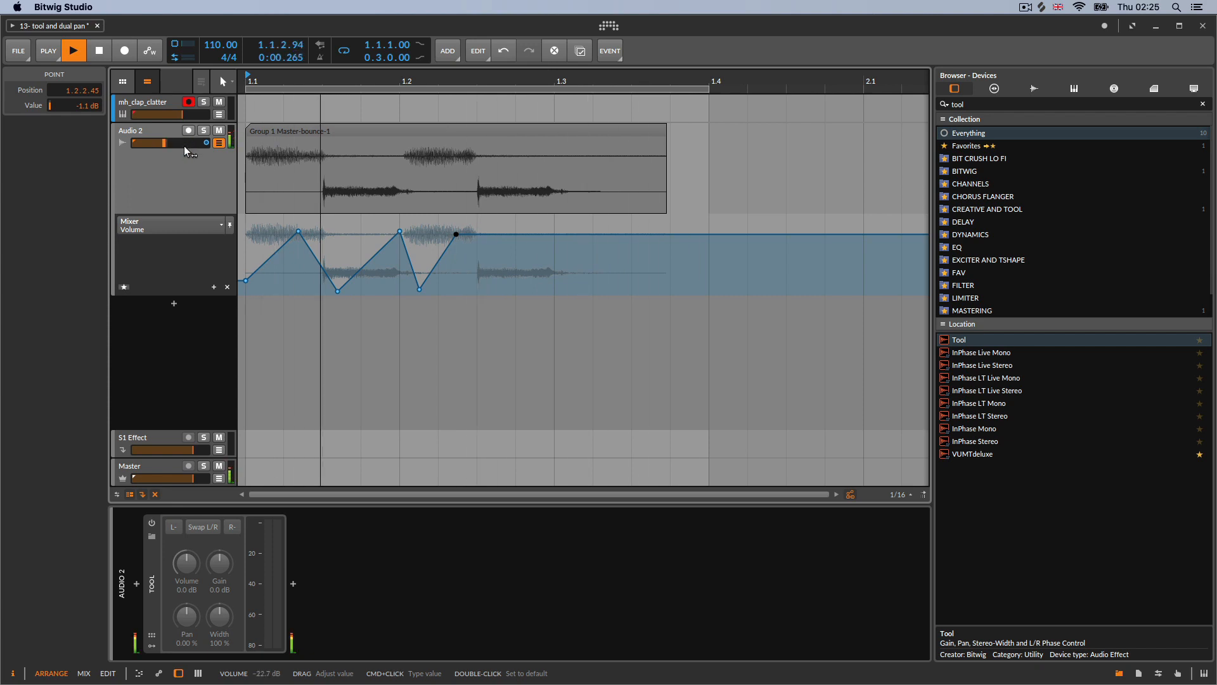
pyautogui.press('space')
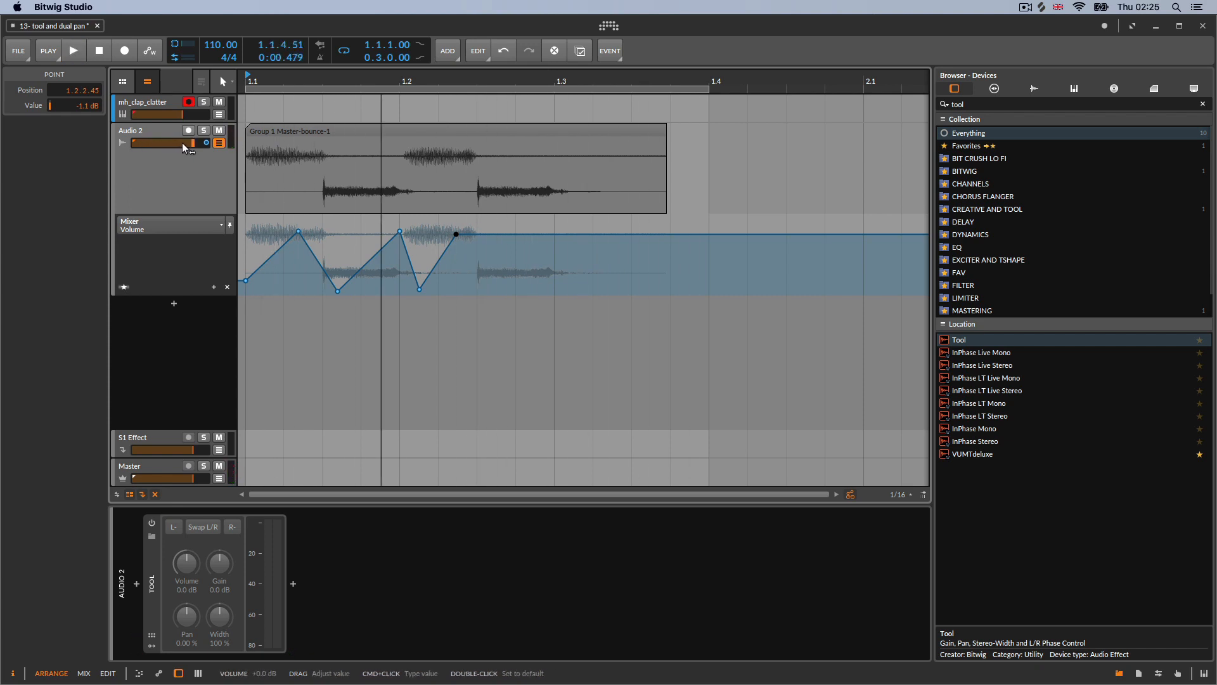
# Play back the claps with the mixer volume envelope, stopping and restarting playback
pyautogui.press('space')
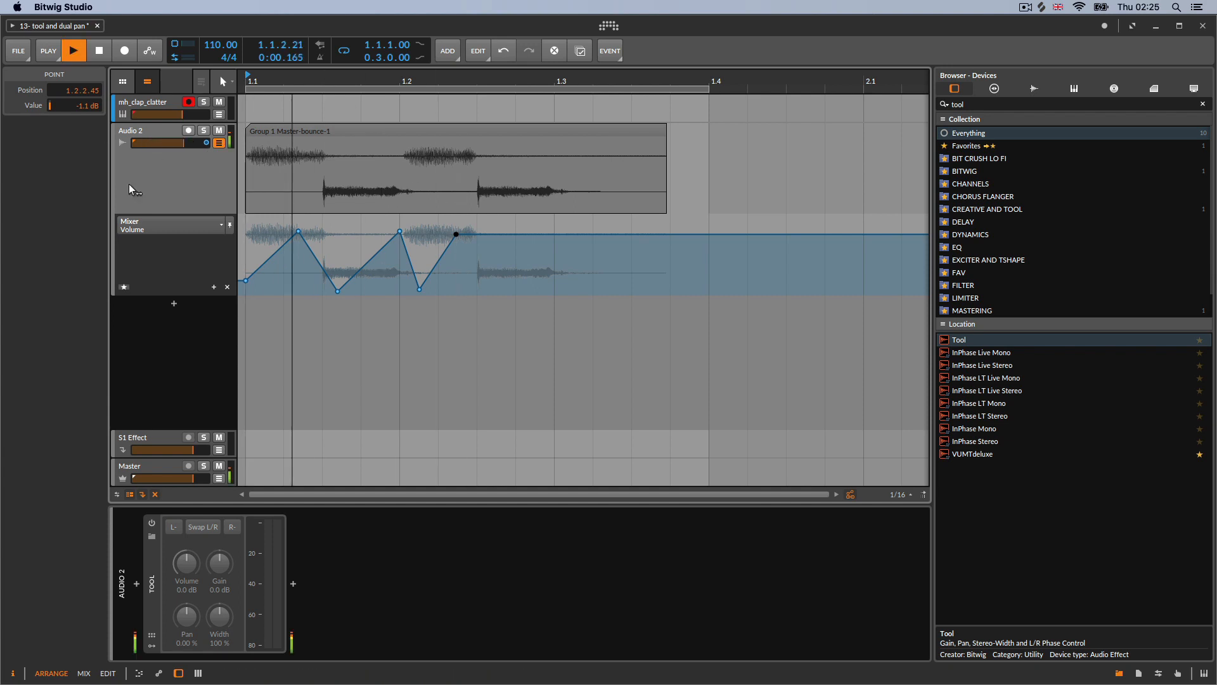
pyautogui.press('space')
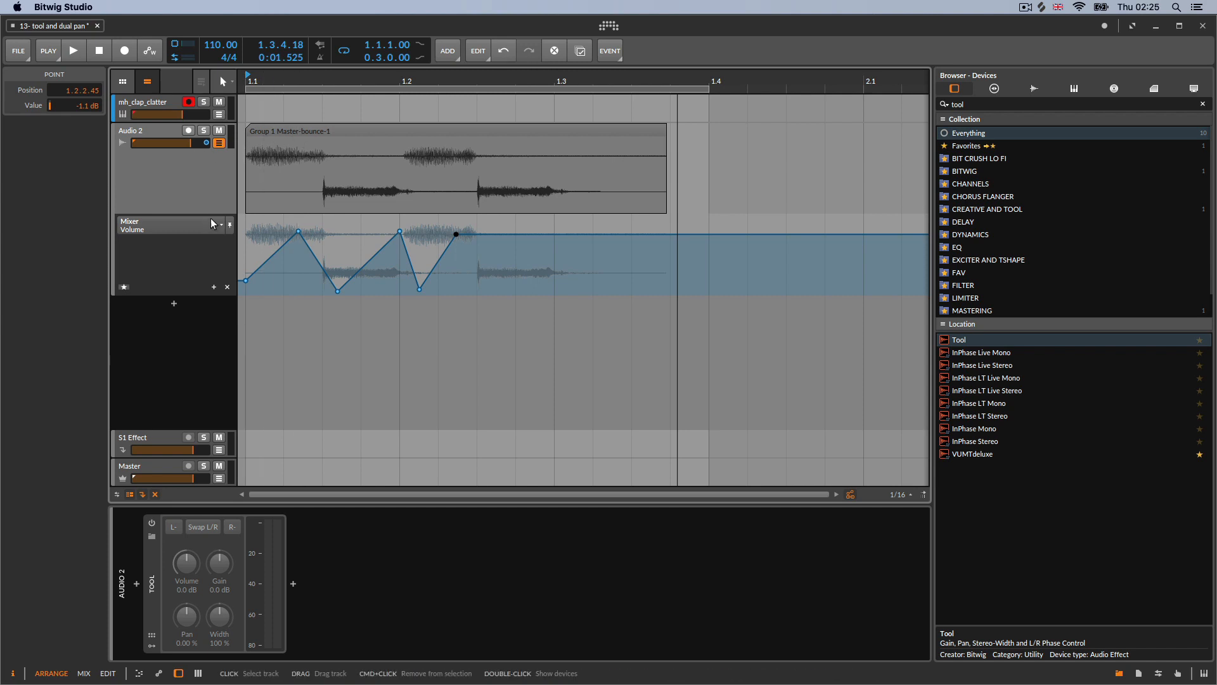
pyautogui.press('space')
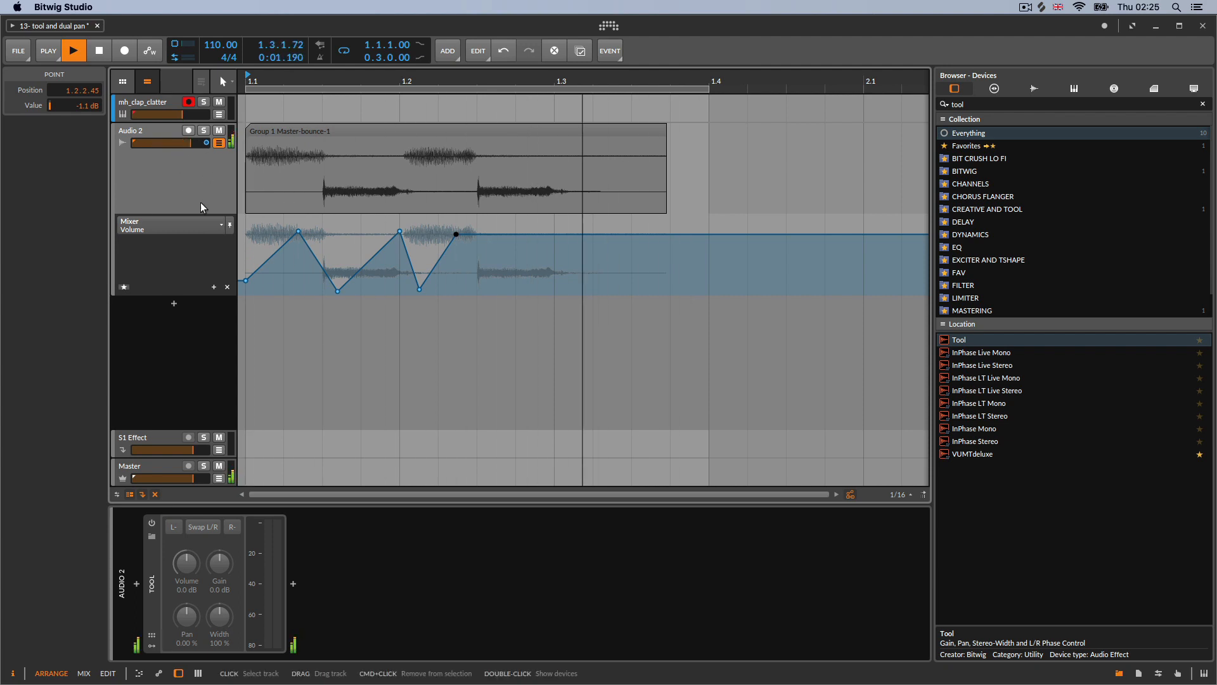
pyautogui.press('space')
# Select and lower the envelope points, then delete all points from Audio 2's mixer volume automation lane
pyautogui.moveTo(266, 226); pyautogui.dragTo(497, 306)
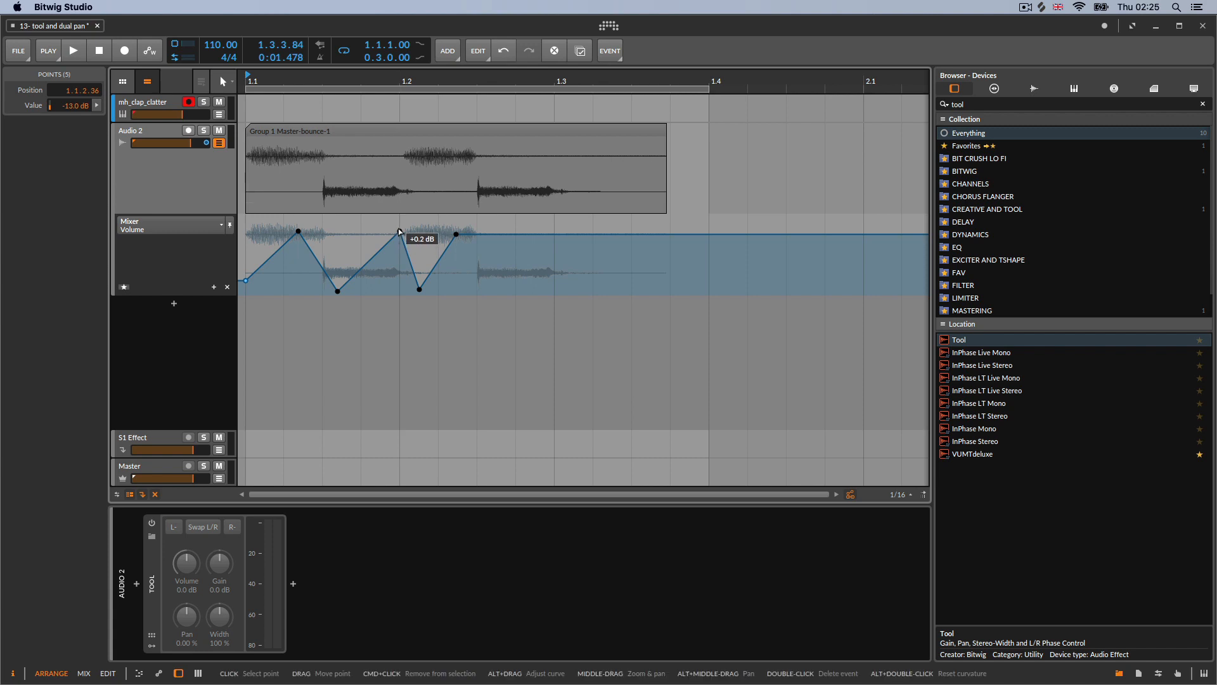
pyautogui.moveTo(400, 232); pyautogui.dragTo(400, 249)
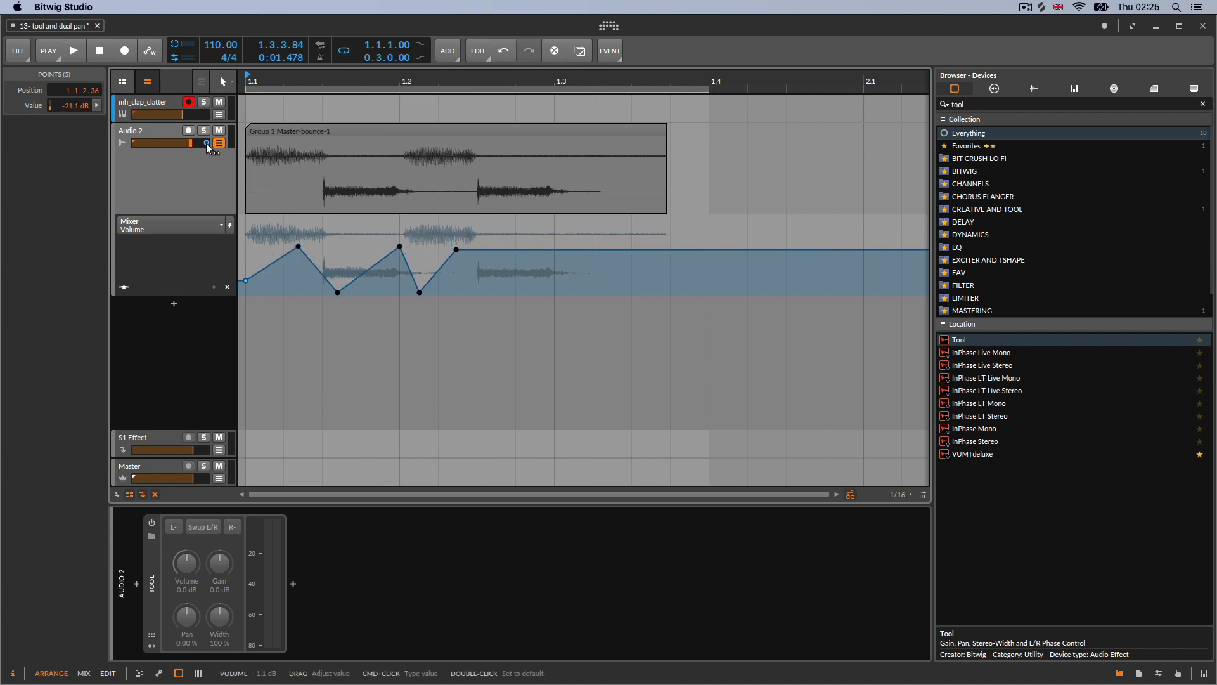
pyautogui.moveTo(298, 246); pyautogui.dragTo(496, 311)
pyautogui.press('Delete')
pyautogui.moveTo(288, 256); pyautogui.dragTo(231, 303)
pyautogui.press('Delete')
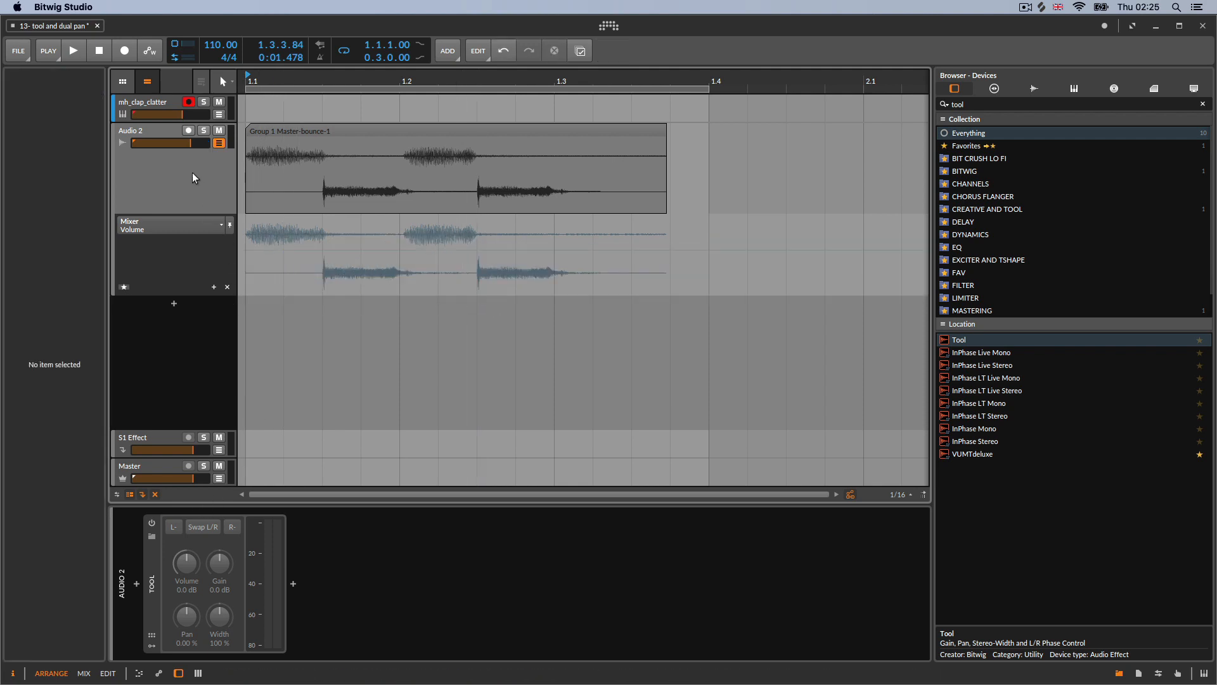
# Select Audio 2 and switch its Tool device back on
pyautogui.click(192, 172)
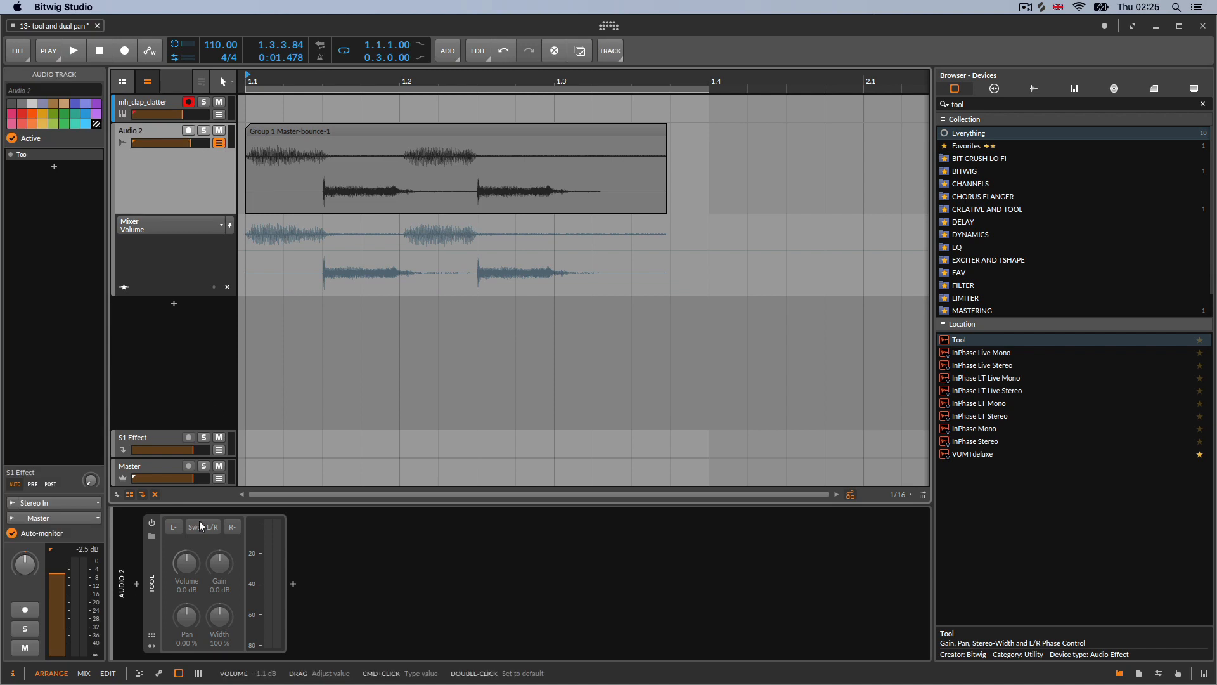
pyautogui.click(151, 523)
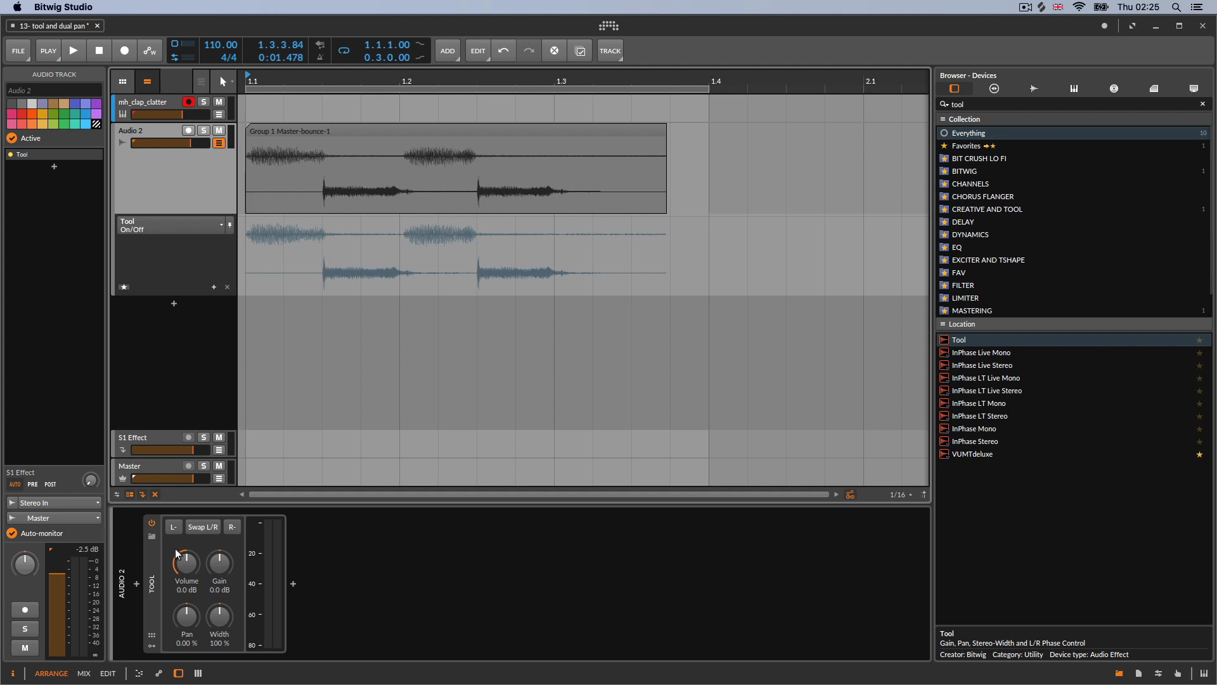
# Open the Tool Volume automation lane and draw an envelope rising over each clap and dipping between them
pyautogui.click(186, 563)
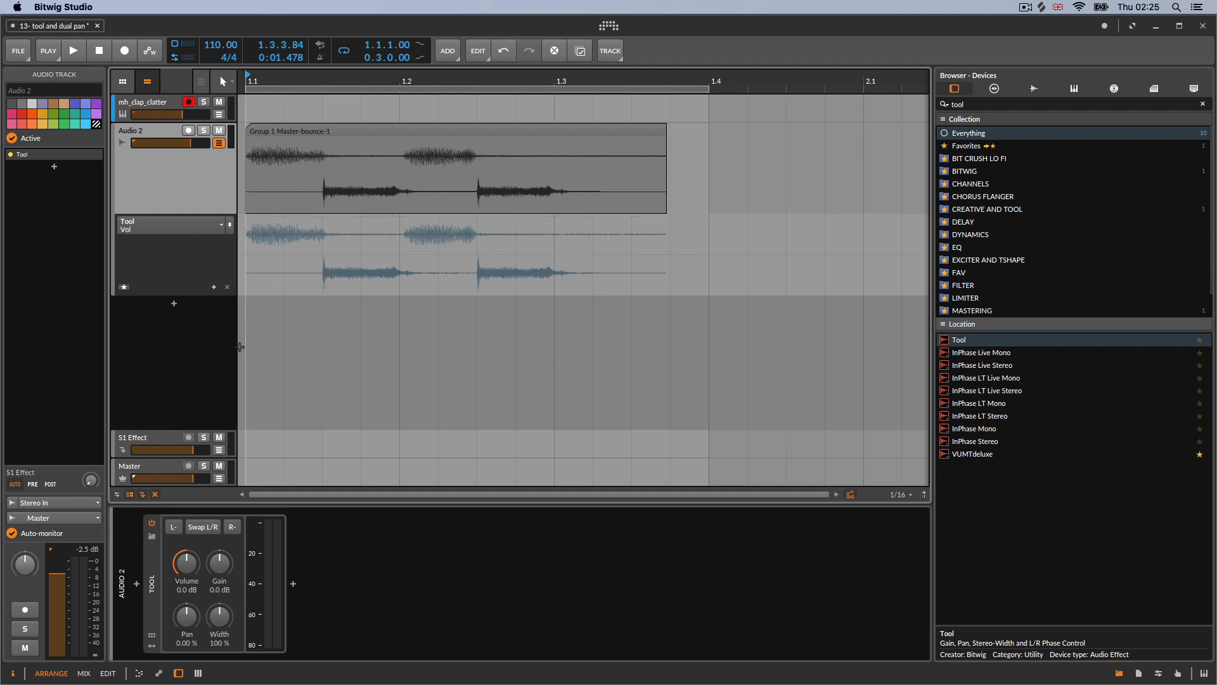
pyautogui.doubleClick(245, 287)
pyautogui.moveTo(282, 286); pyautogui.dragTo(322, 292)
pyautogui.moveTo(346, 292); pyautogui.dragTo(467, 247)
pyautogui.moveTo(495, 246); pyautogui.dragTo(495, 288)
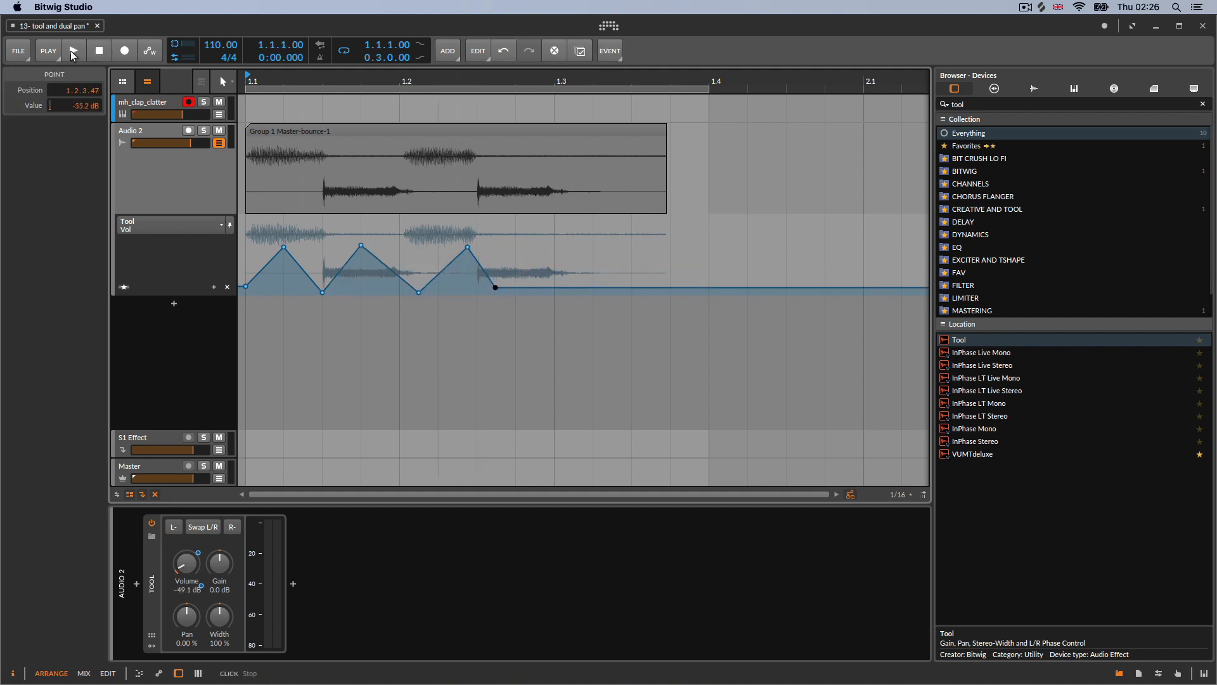
# Play back the Tool volume envelope and lower Audio 2's track volume to about -4.2 dB
pyautogui.click(73, 52)
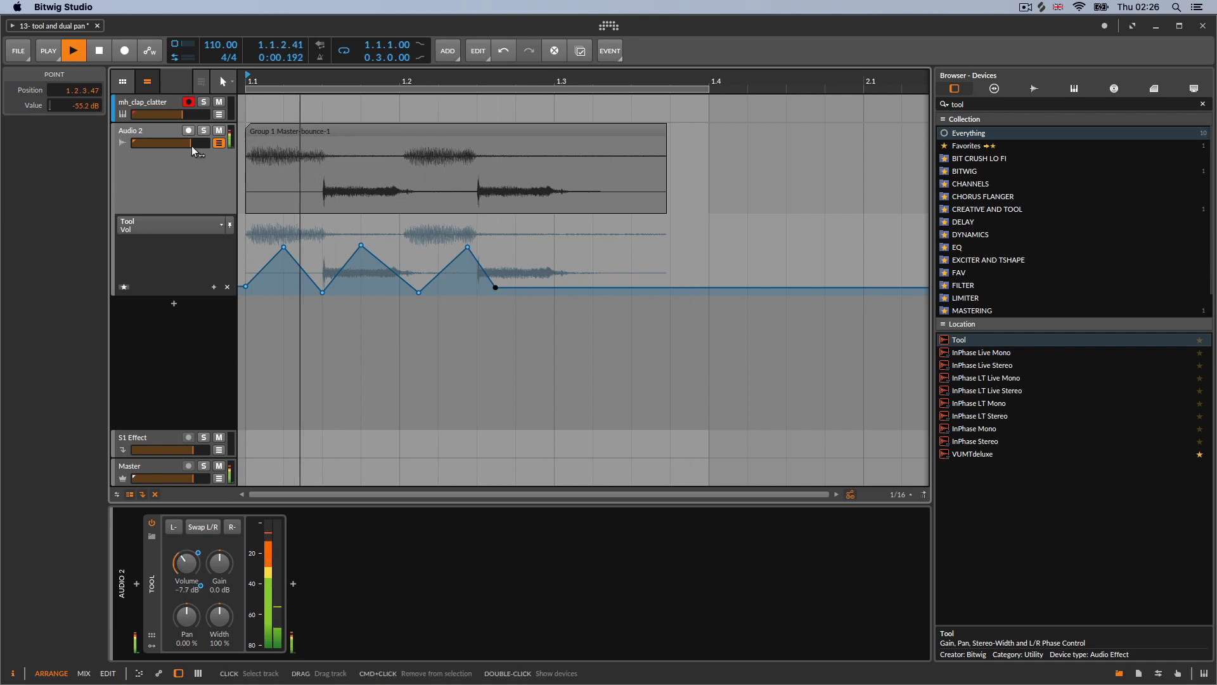
pyautogui.moveTo(191, 146); pyautogui.dragTo(164, 143)
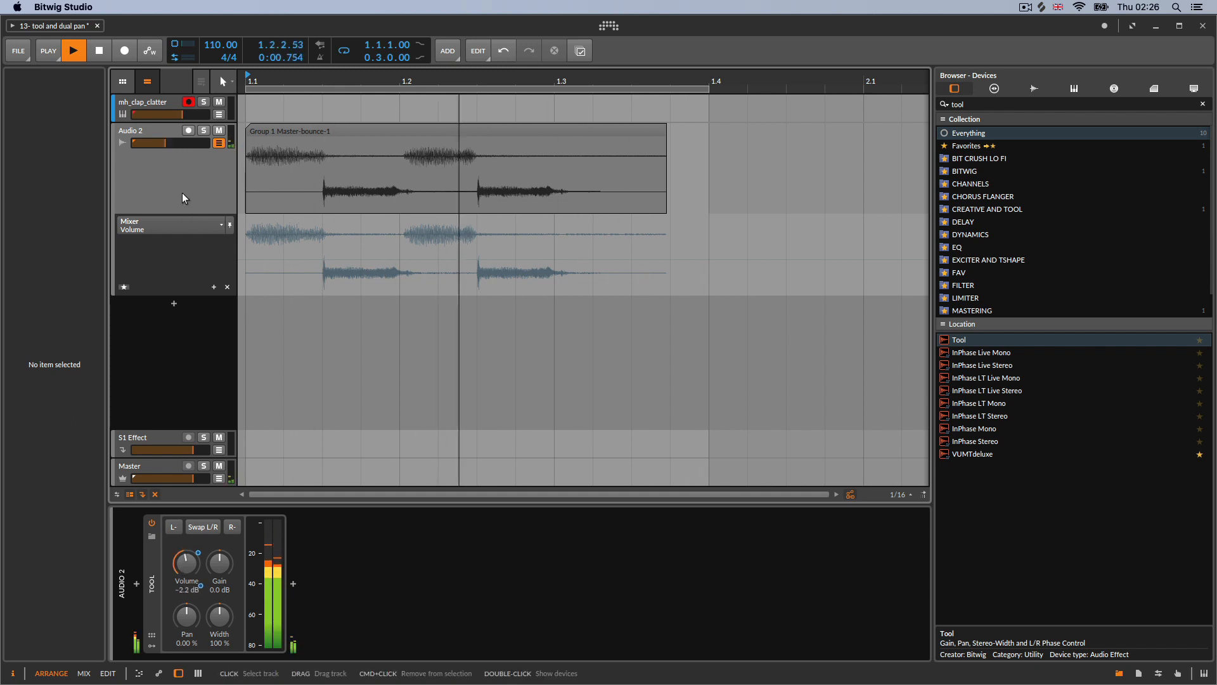
pyautogui.press('space')
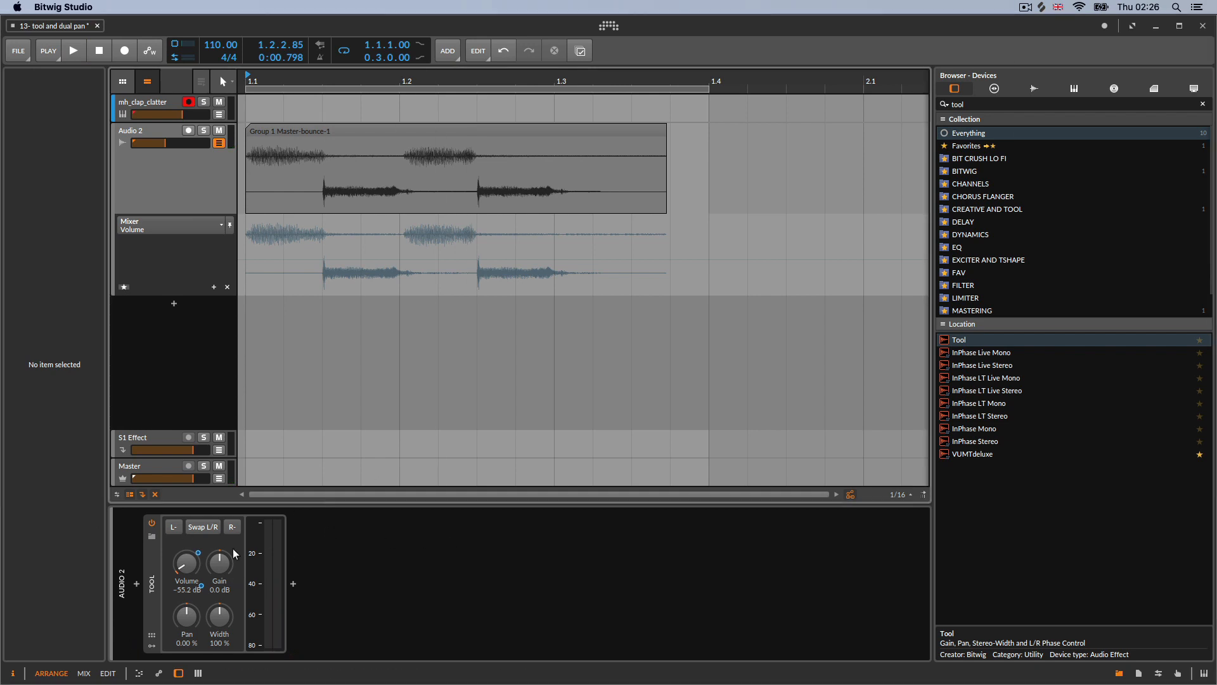
# Close Audio 2's automation lanes and hide the track's automation view
pyautogui.click(125, 287)
pyautogui.click(230, 328)
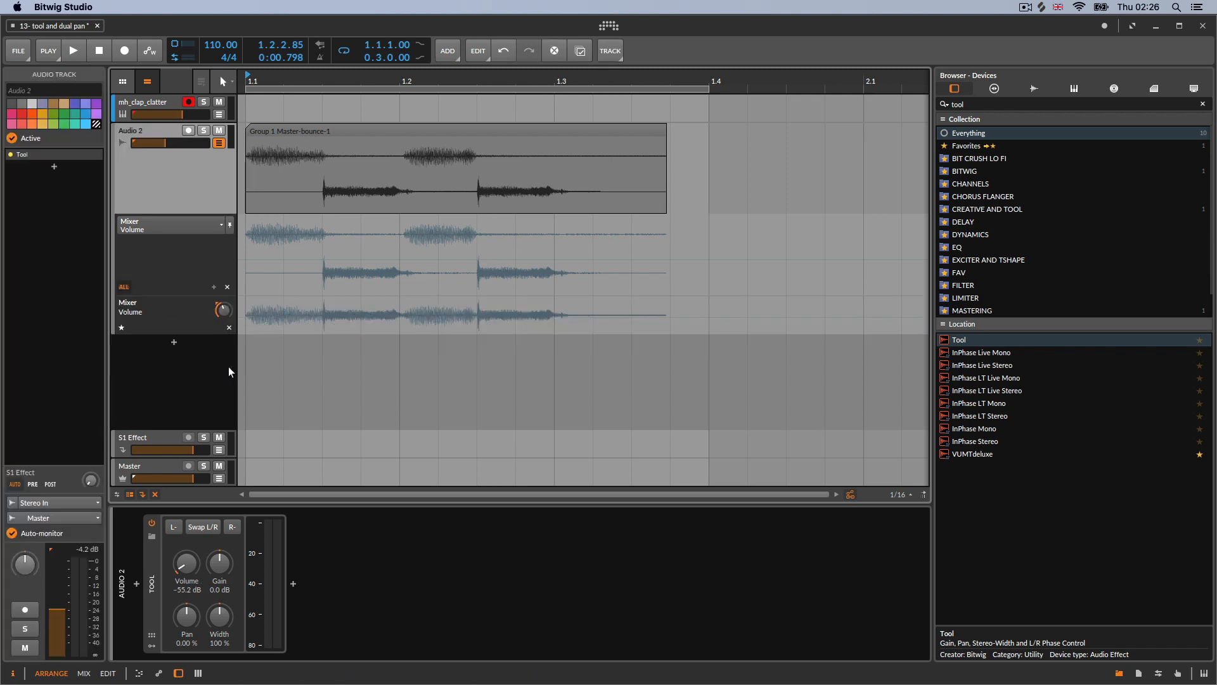
pyautogui.click(230, 329)
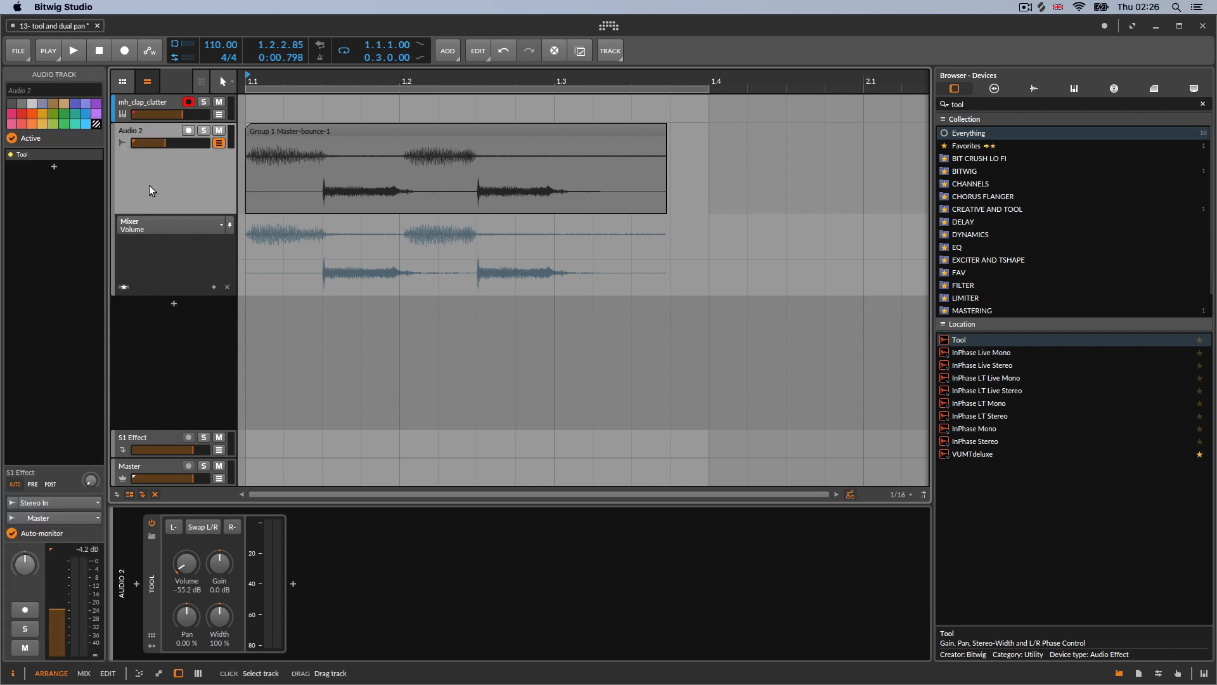
pyautogui.click(218, 142)
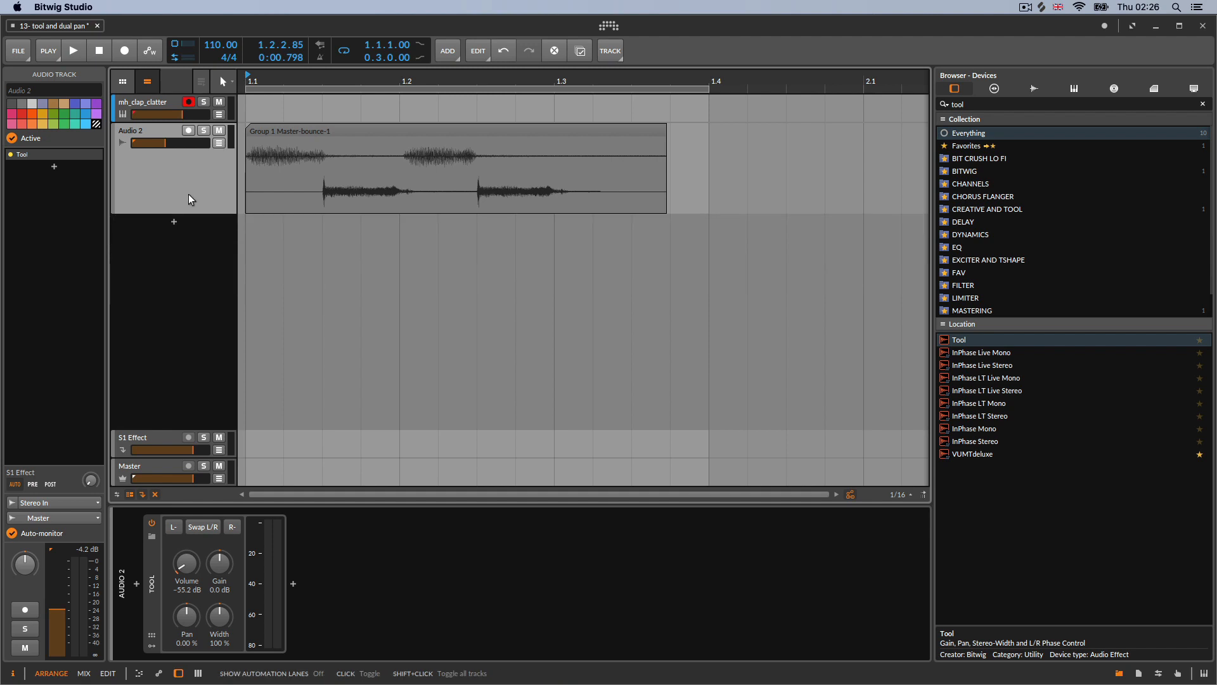
# Search the device browser for dual and add Dual Pan after the Tool on Audio 2
pyautogui.doubleClick(176, 568)
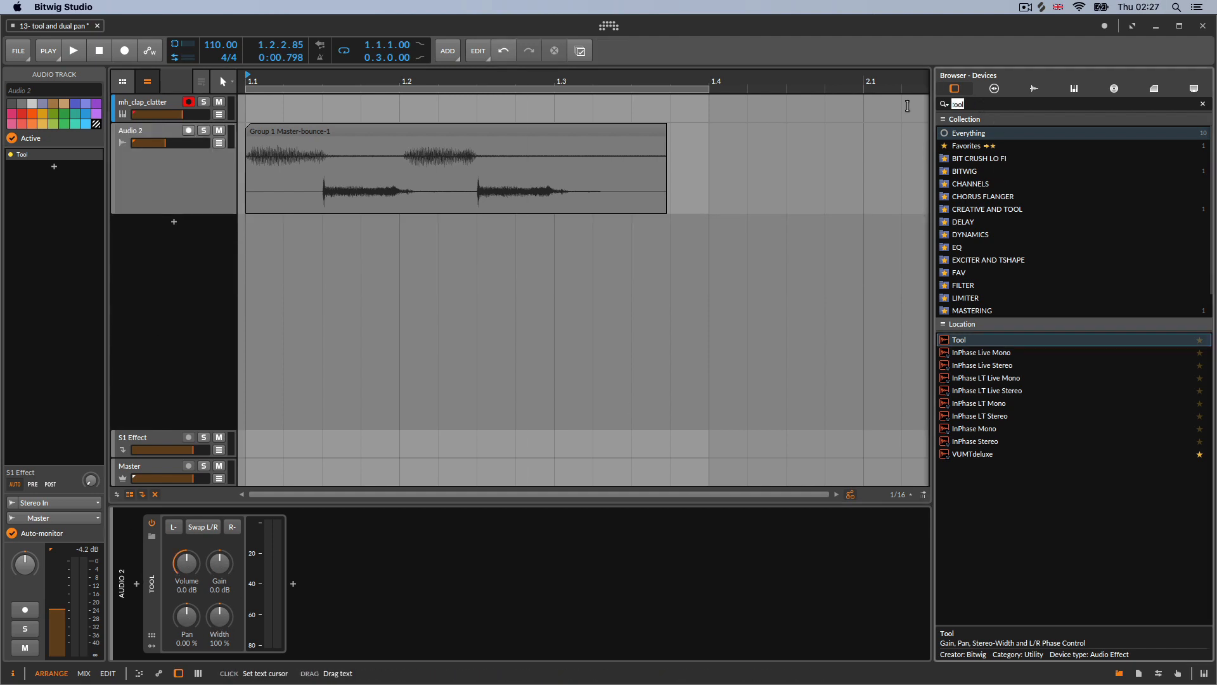
pyautogui.write('dual')
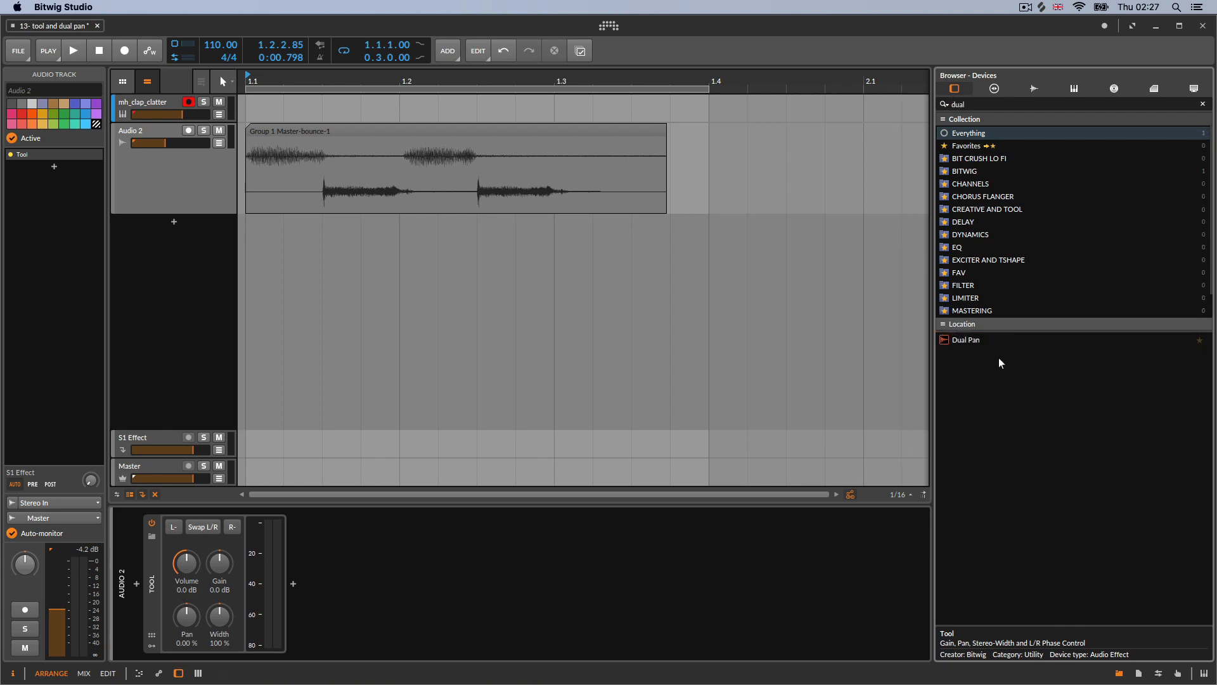
pyautogui.moveTo(979, 342); pyautogui.dragTo(488, 592)
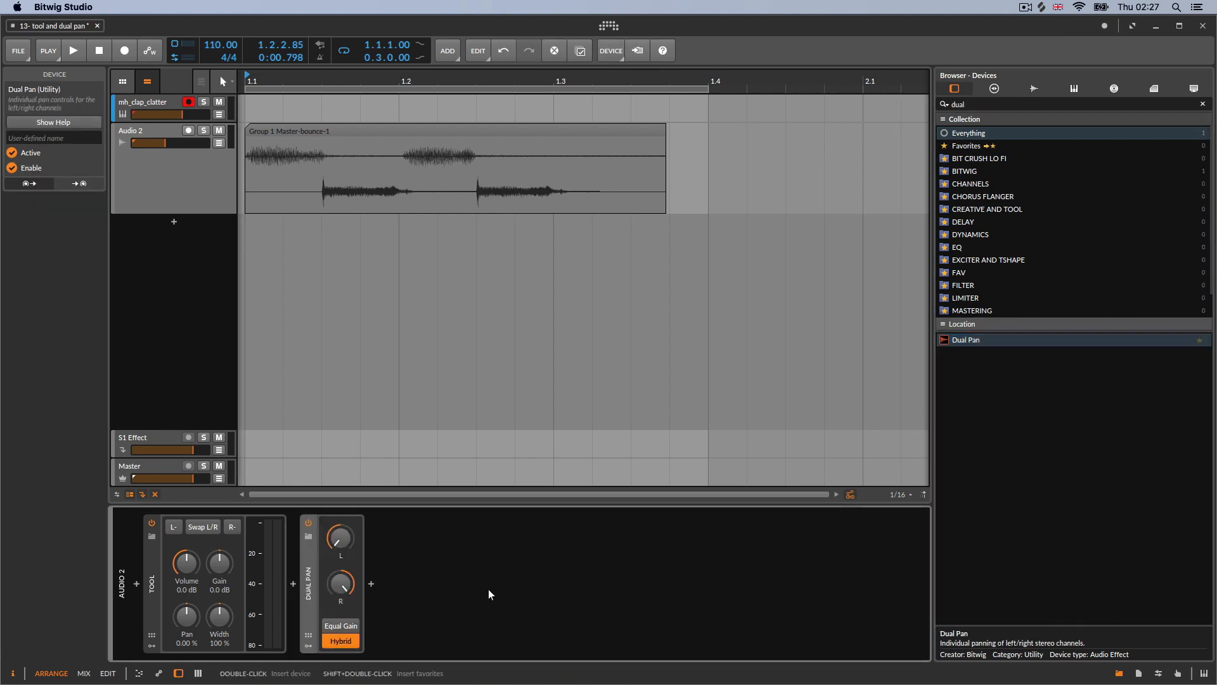
# Search for ozone i, add Ozone 9 Imager after Dual Pan, and close its plugin window
pyautogui.click(1032, 107)
pyautogui.write('ozon')
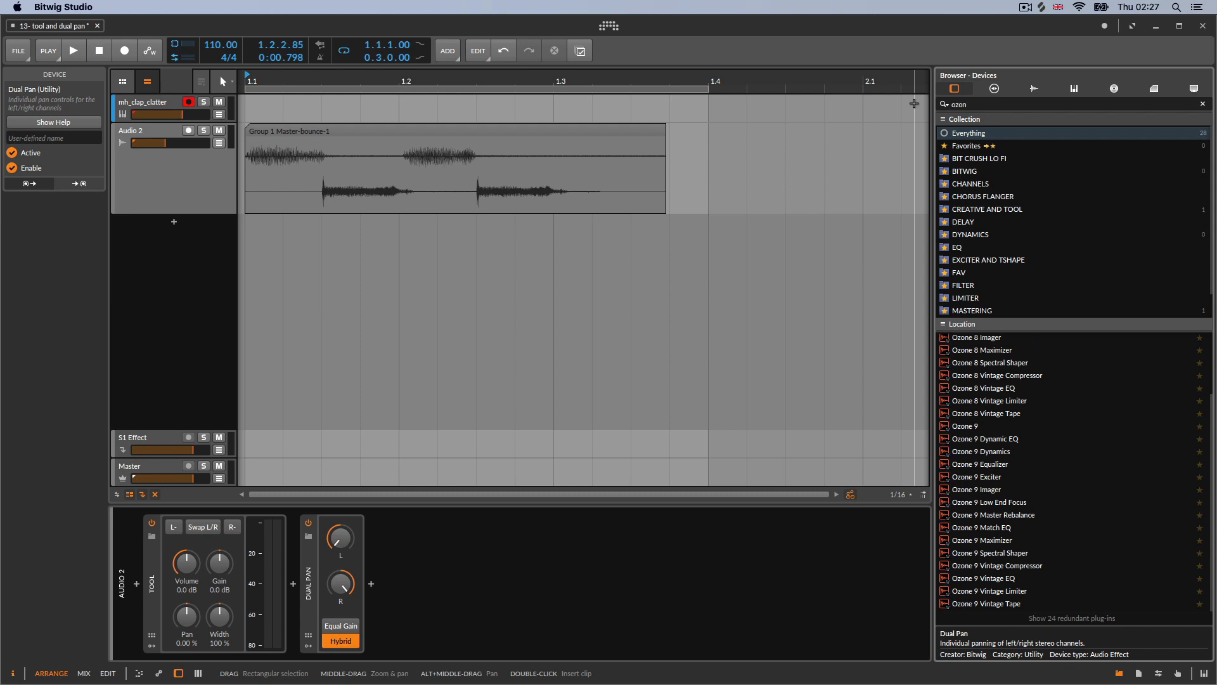
pyautogui.write('e ')
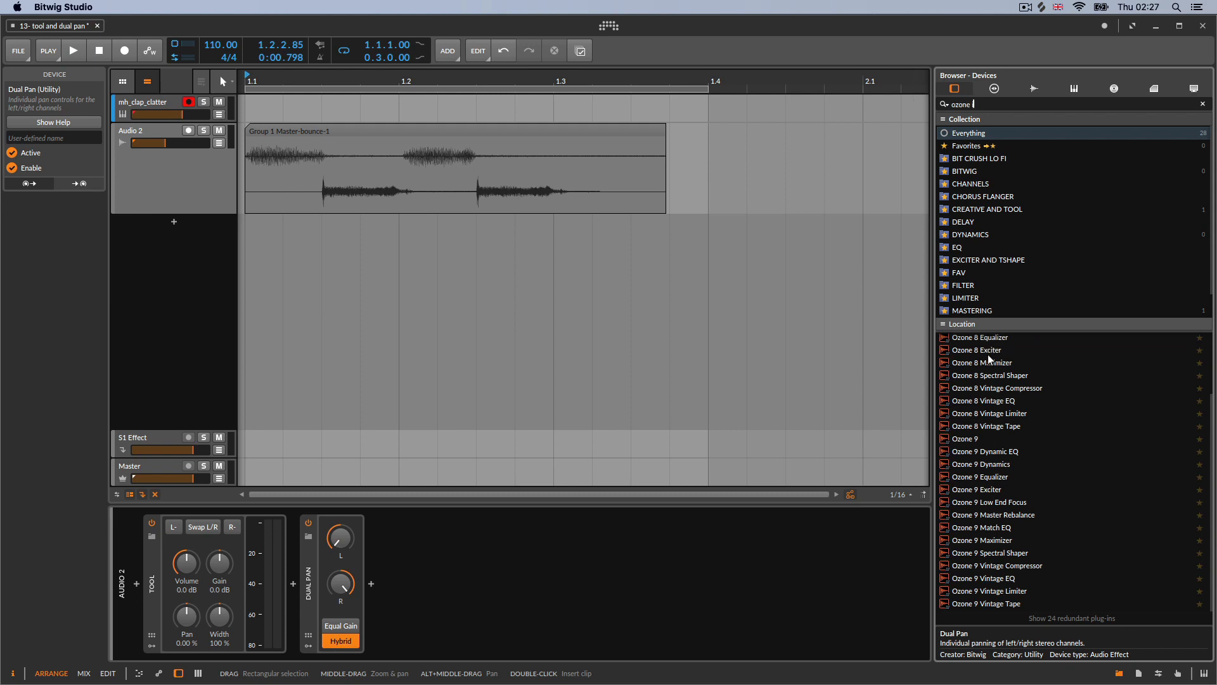
pyautogui.write('i')
pyautogui.click(1021, 440)
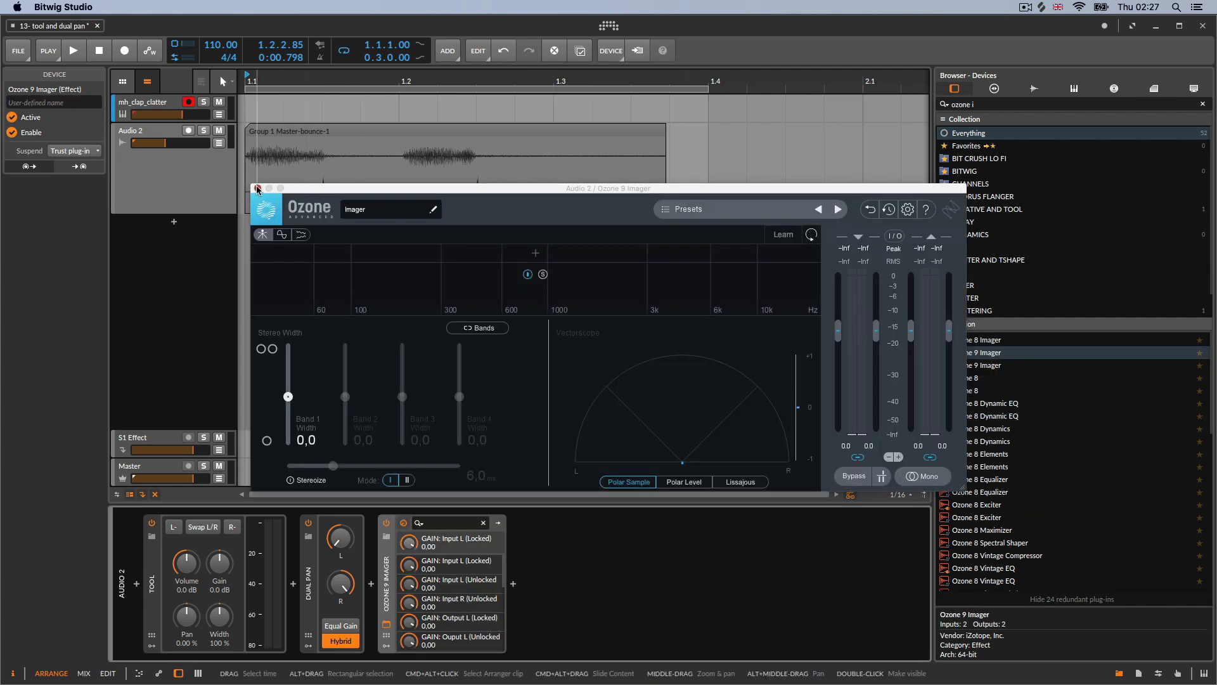
pyautogui.click(257, 188)
# Switch off the Ozone 9 Imager device and select the Audio 2 track
pyautogui.click(387, 524)
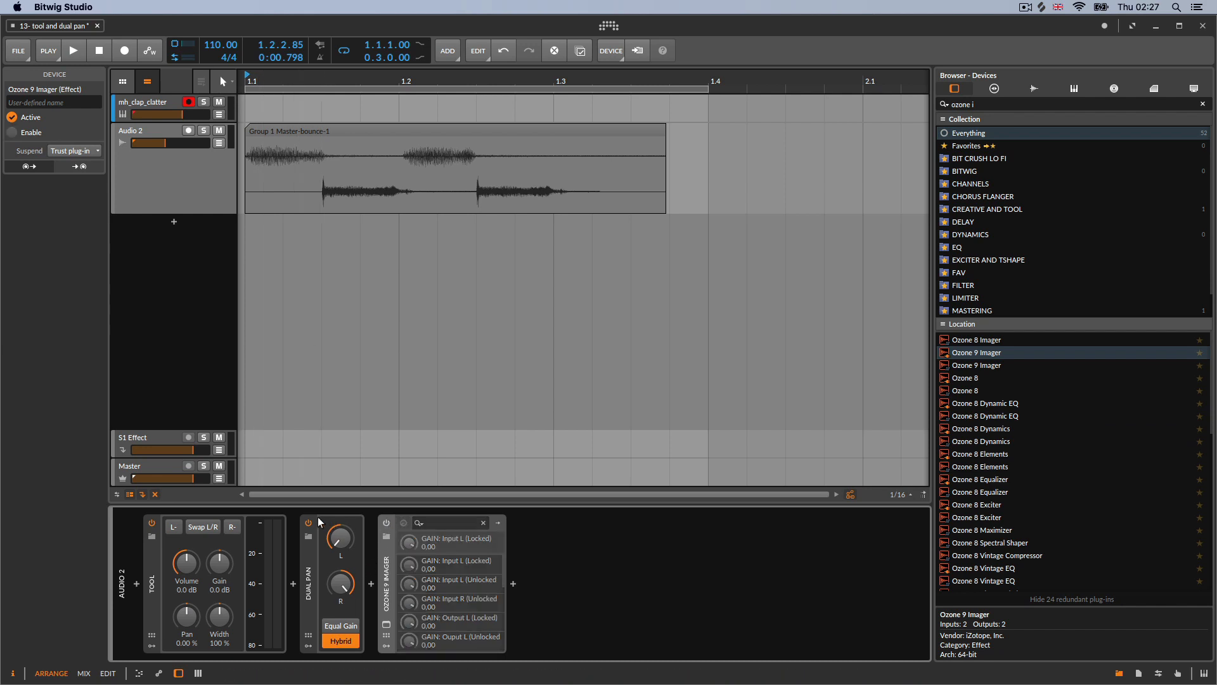
pyautogui.click(204, 194)
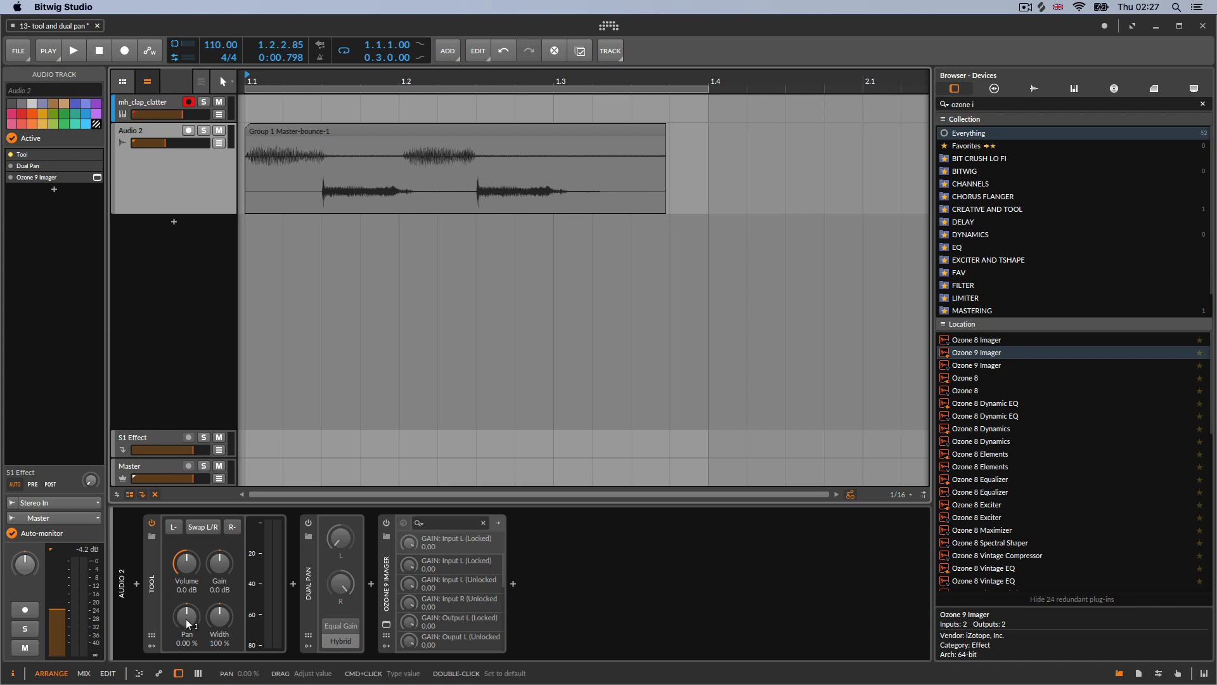
# Play back Audio 2 while adjusting its track pan
pyautogui.moveTo(24, 563); pyautogui.dragTo(24, 577)
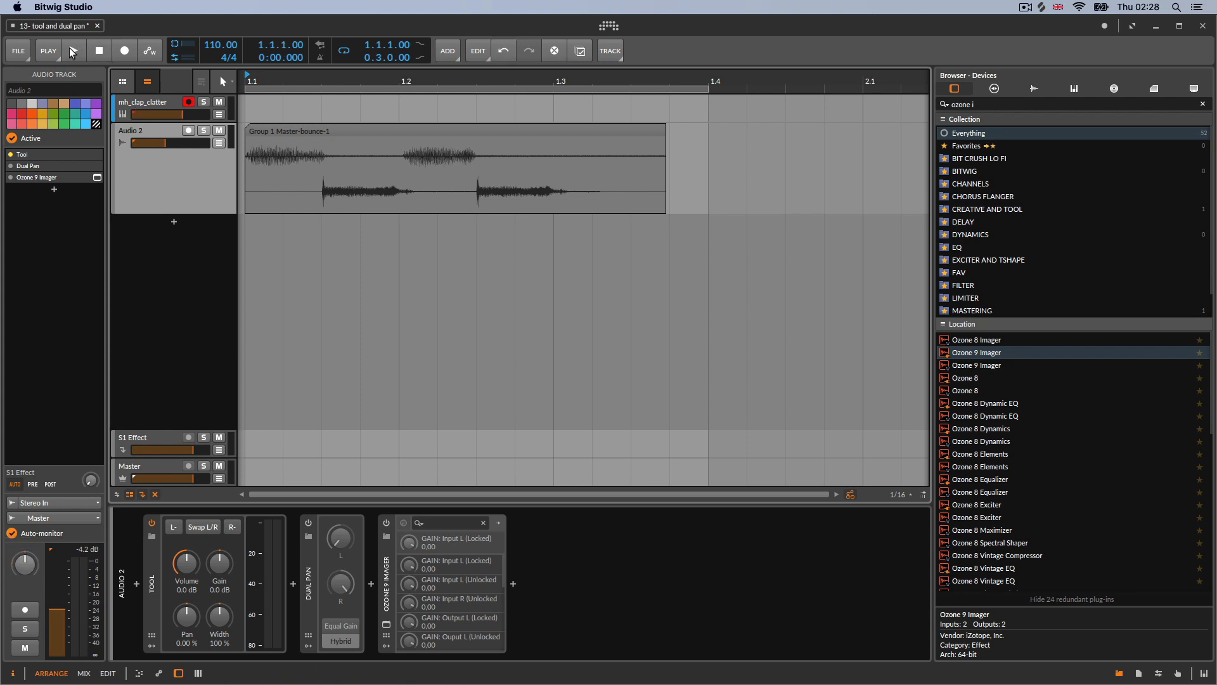
pyautogui.click(71, 50)
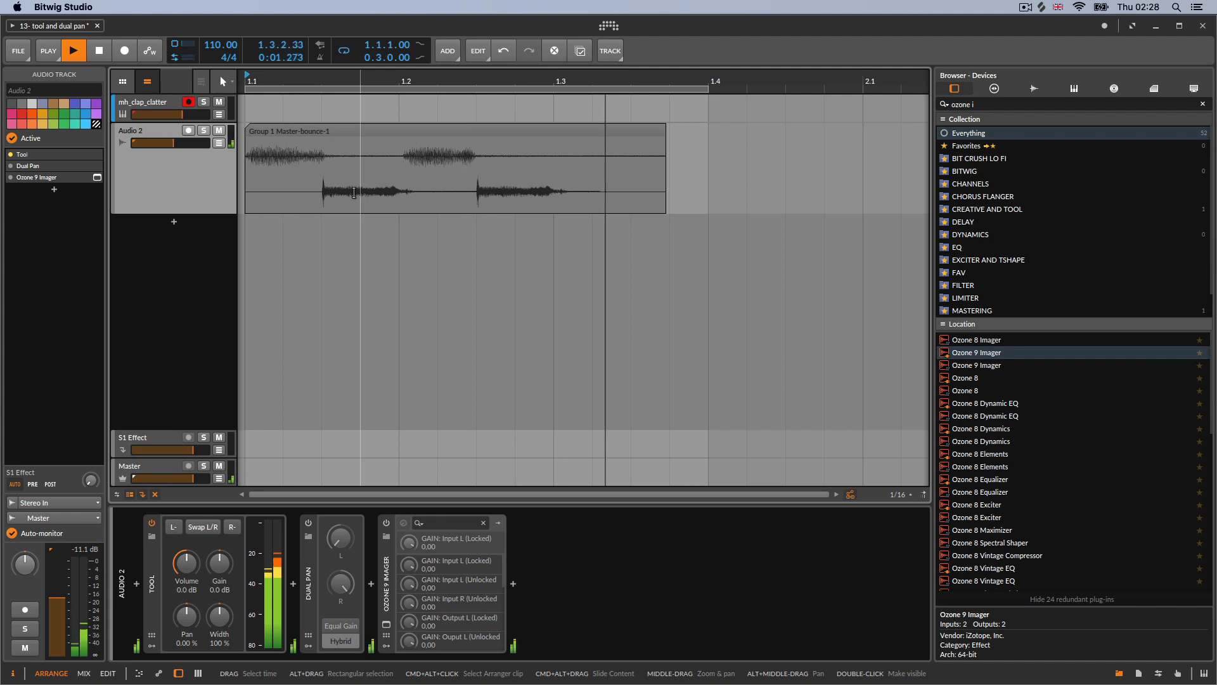
pyautogui.press('space')
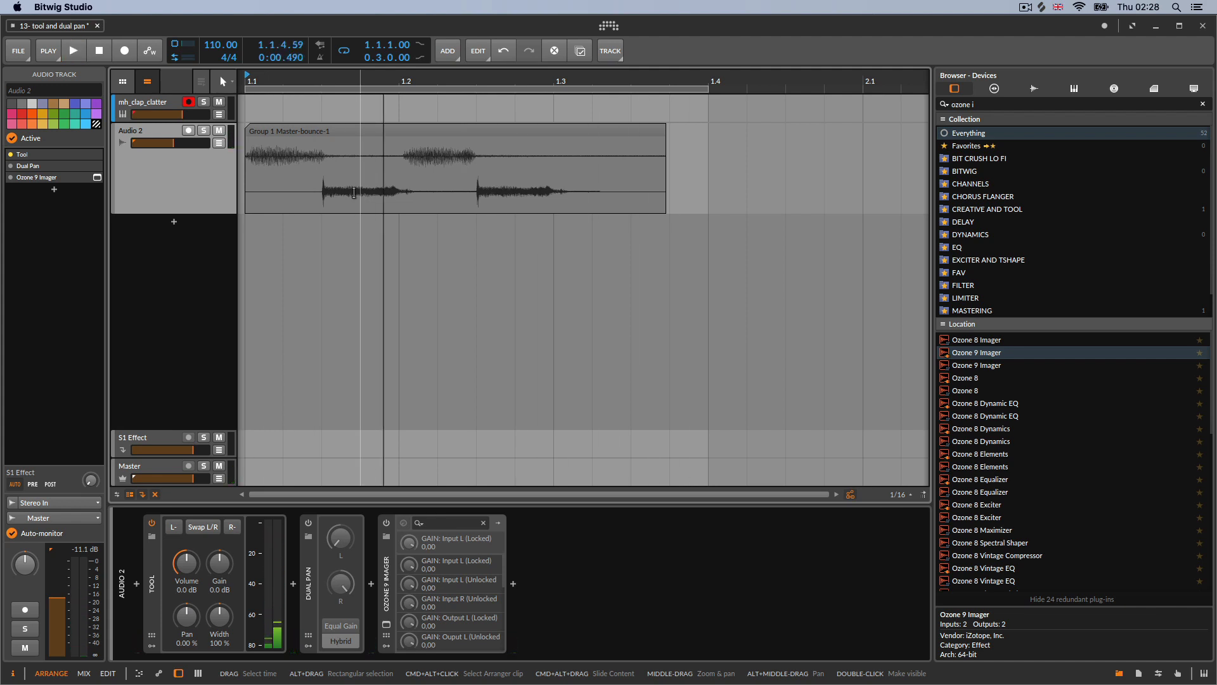
pyautogui.press('space')
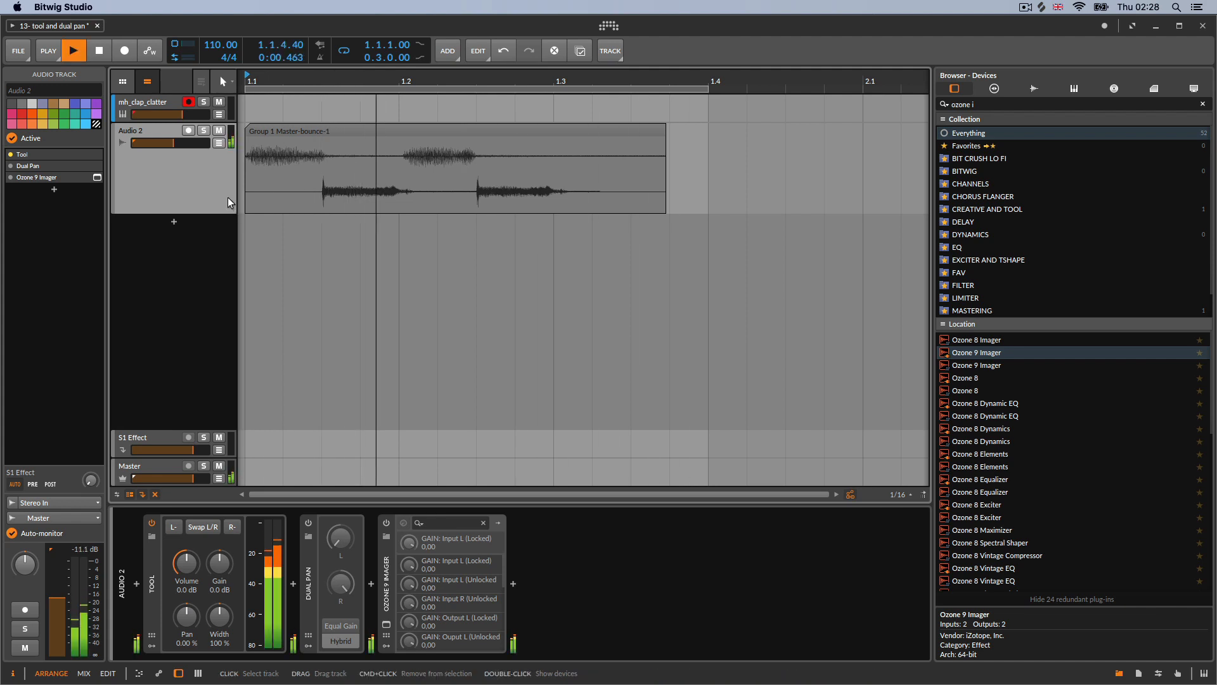
pyautogui.press('space')
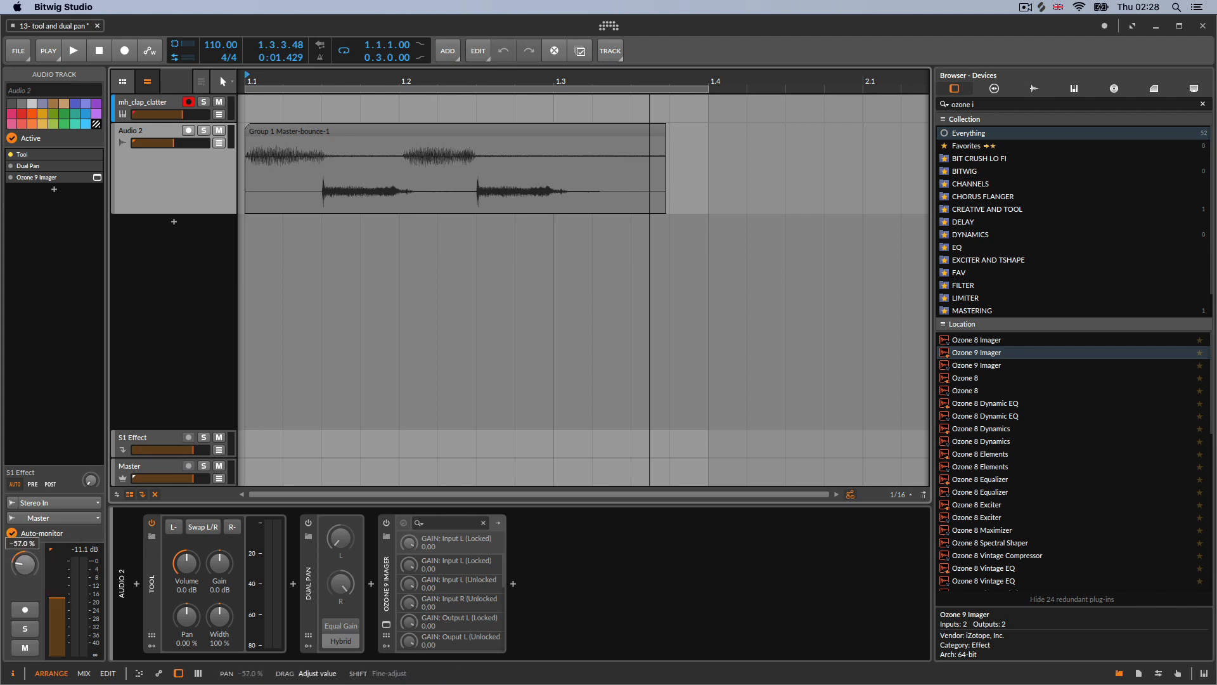
# Reset Audio 2's track pan to default and set the Tool's Pan to -100 %
pyautogui.moveTo(26, 564); pyautogui.dragTo(29, 568)
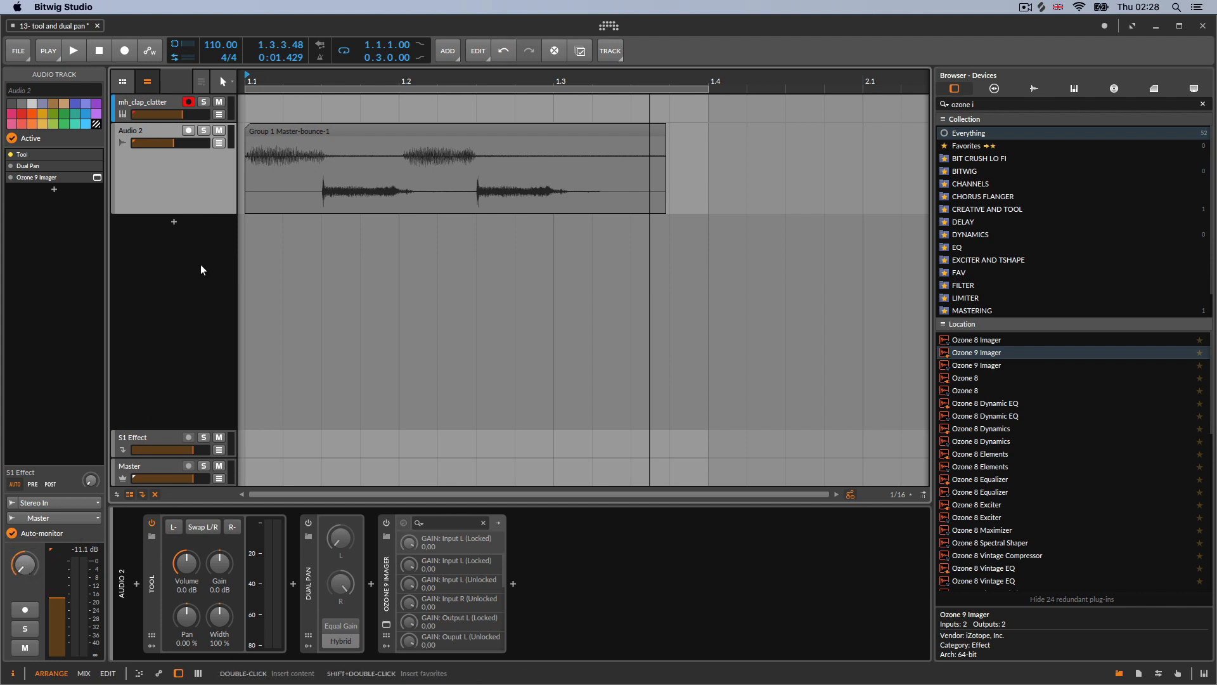
pyautogui.doubleClick(24, 566)
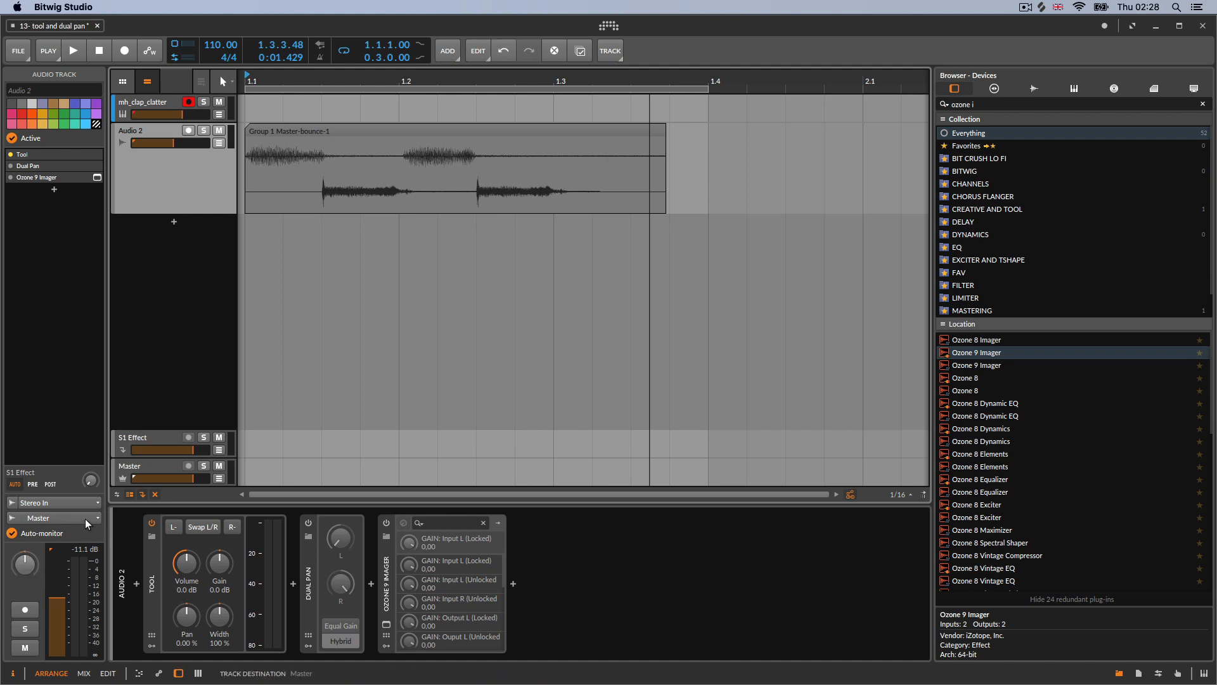
pyautogui.moveTo(192, 610); pyautogui.dragTo(192, 669)
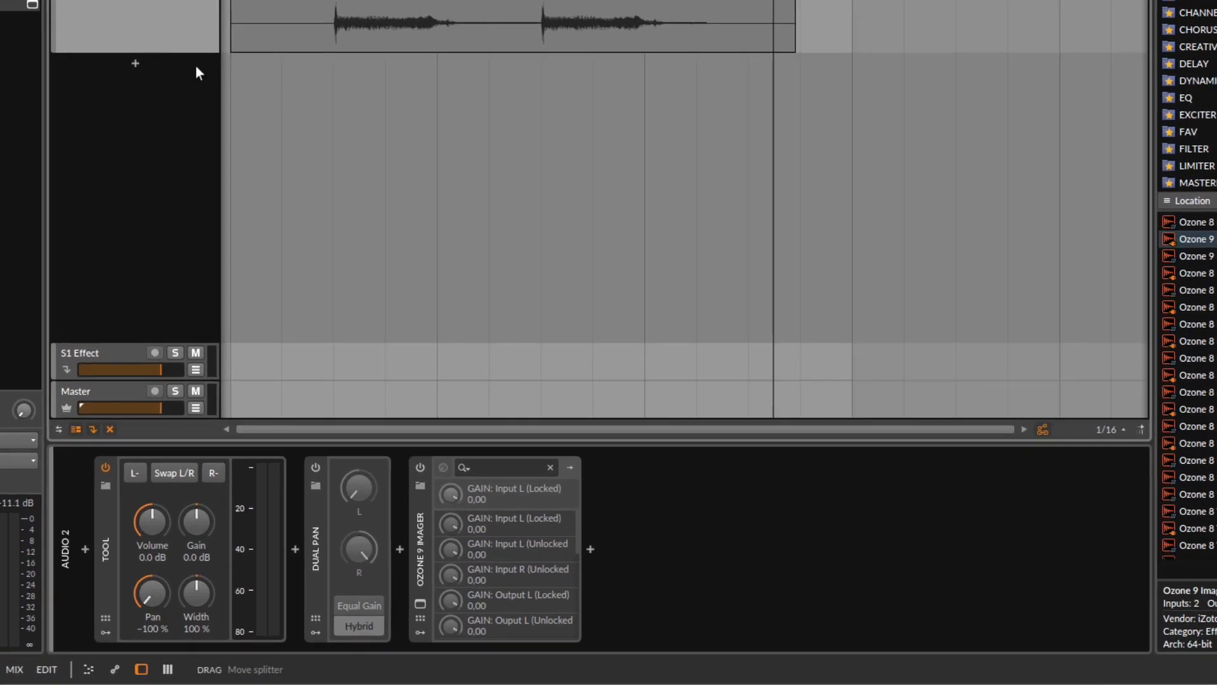
# Play back the track while switching the Tool device off and on to compare
pyautogui.click(95, 0)
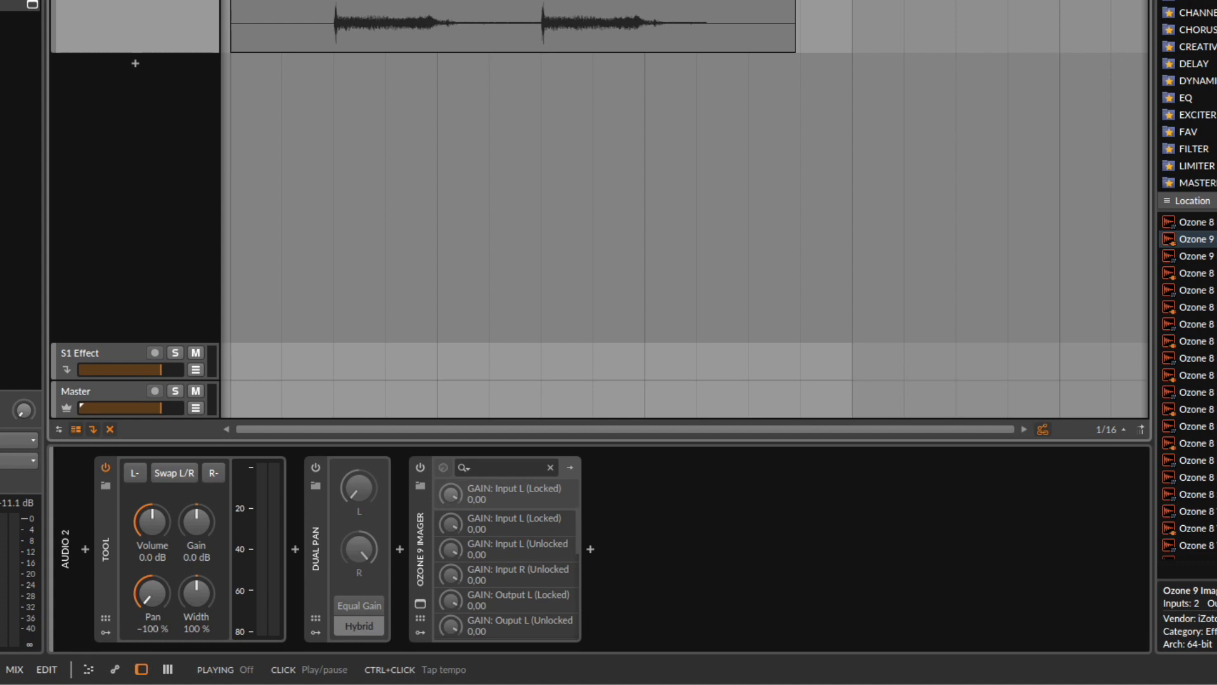
pyautogui.click(106, 469)
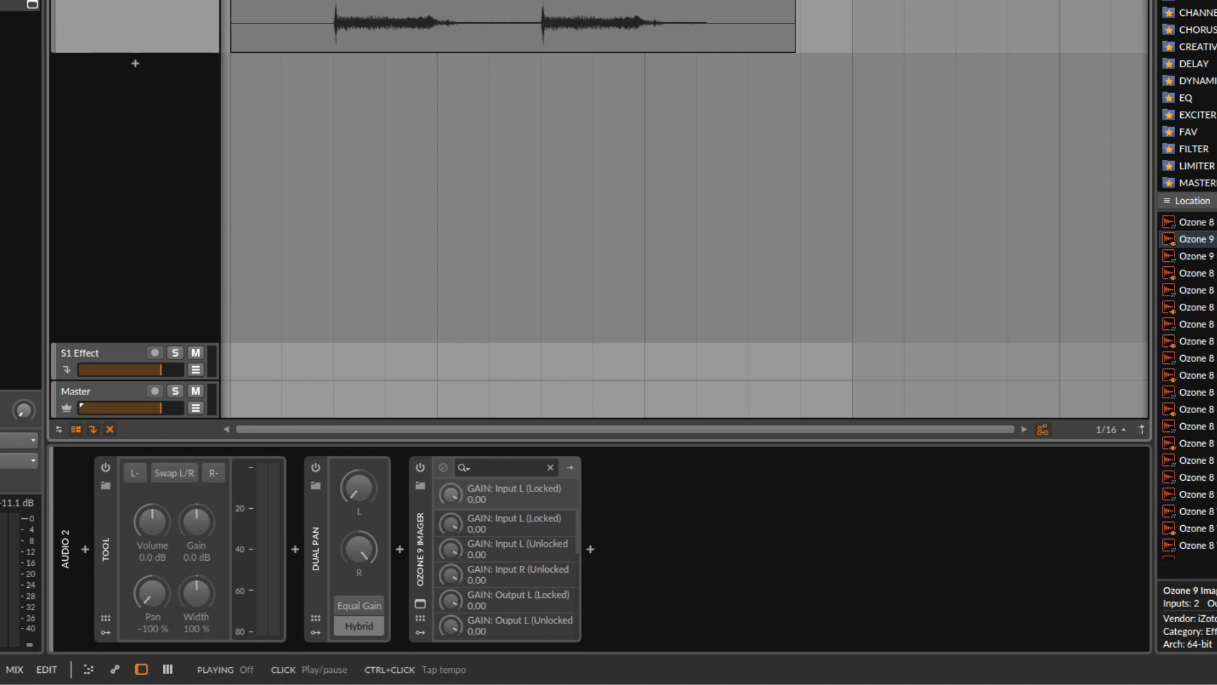
pyautogui.click(105, 466)
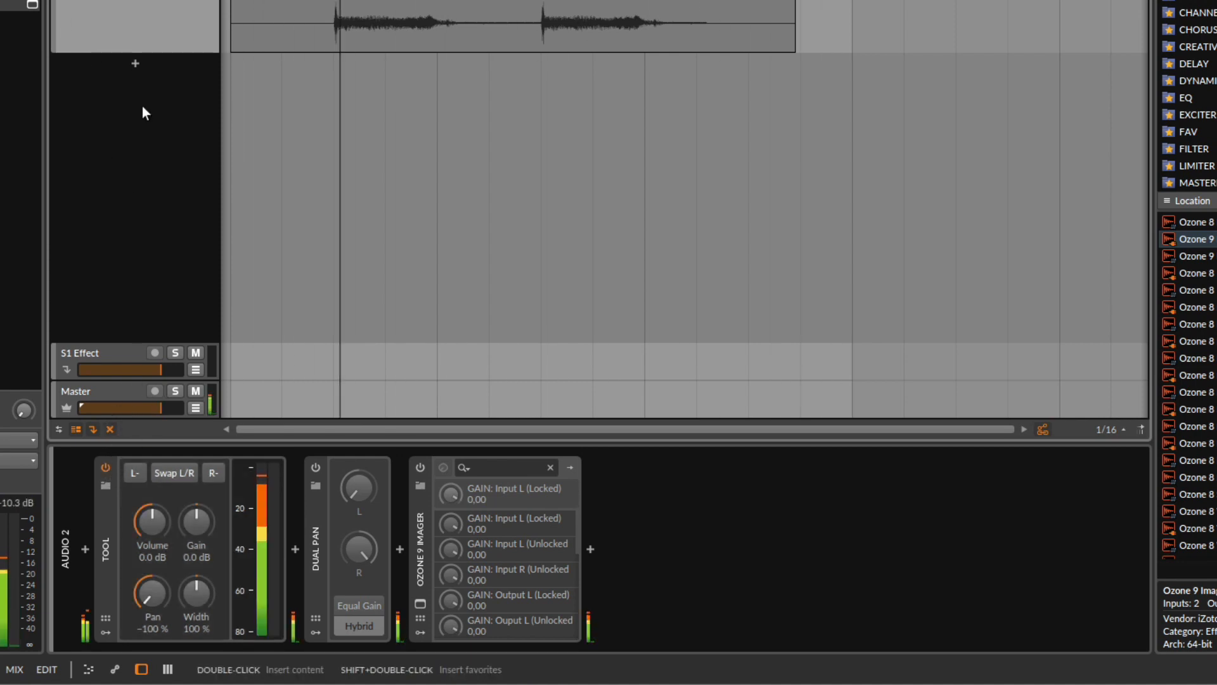
# Toggle the Tool device off and on again, then reset the Tool's Pan to its default
pyautogui.click(105, 466)
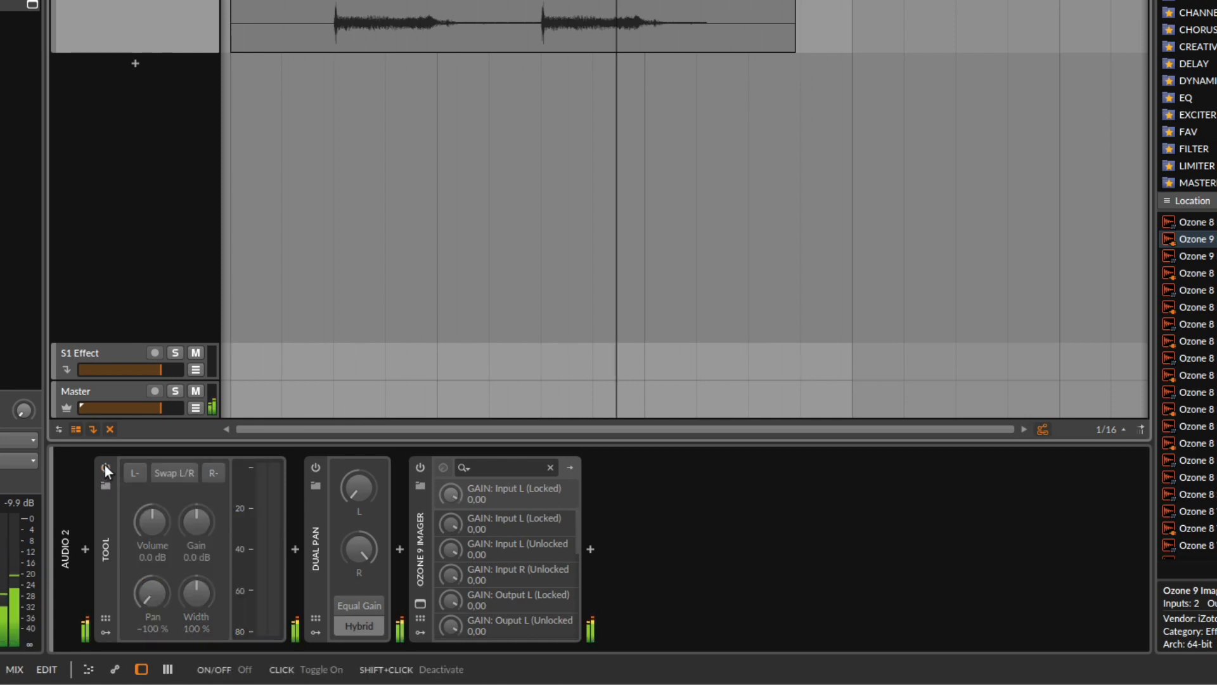
pyautogui.click(105, 466)
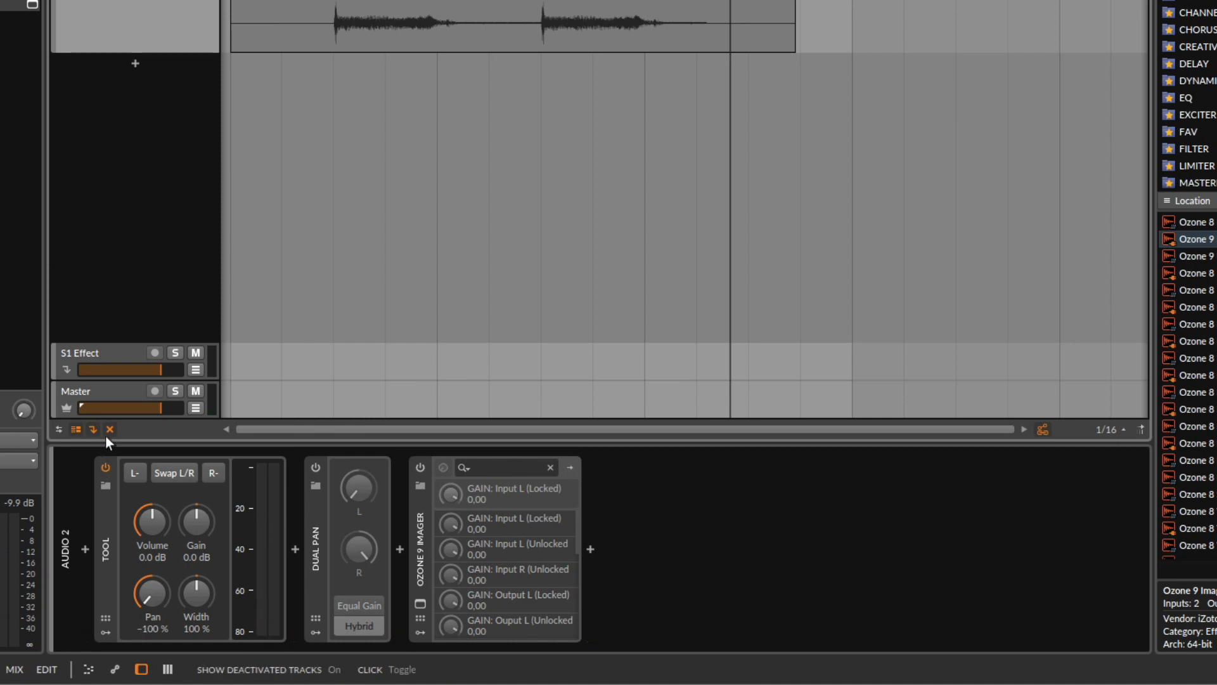
pyautogui.doubleClick(145, 593)
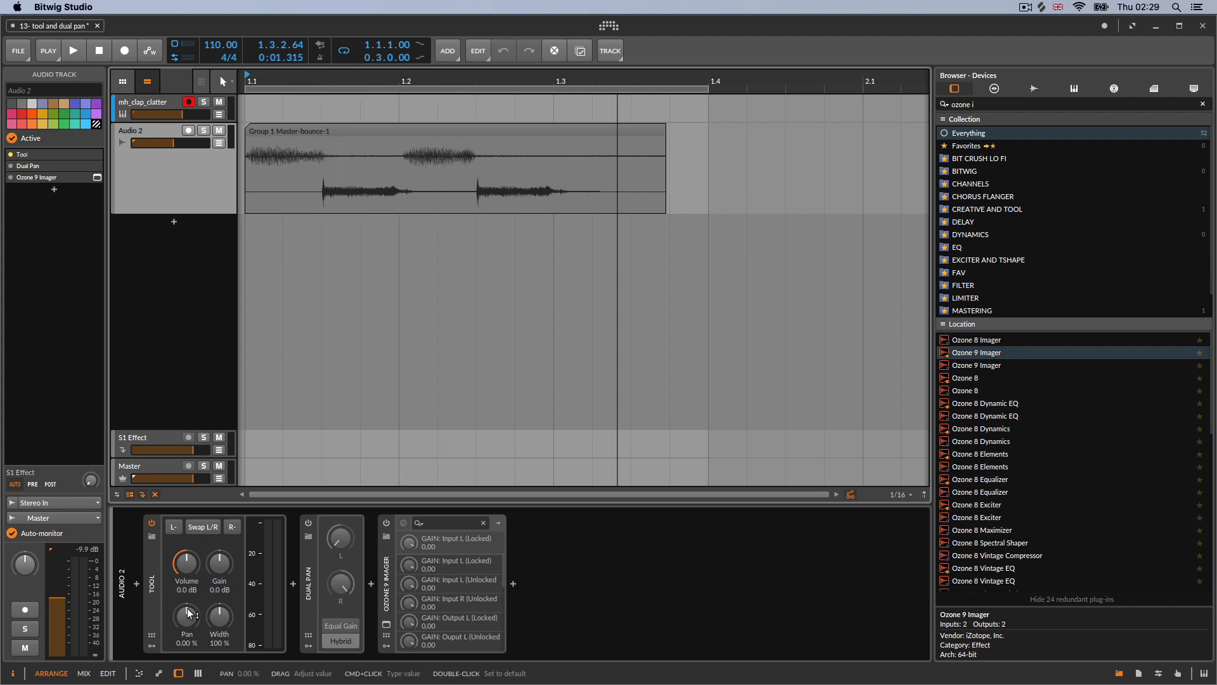
# Set the Tool's Pan to -100 %, play the track while sweeping Pan to 100 %, then stop and reset Pan
pyautogui.moveTo(194, 611); pyautogui.dragTo(194, 625)
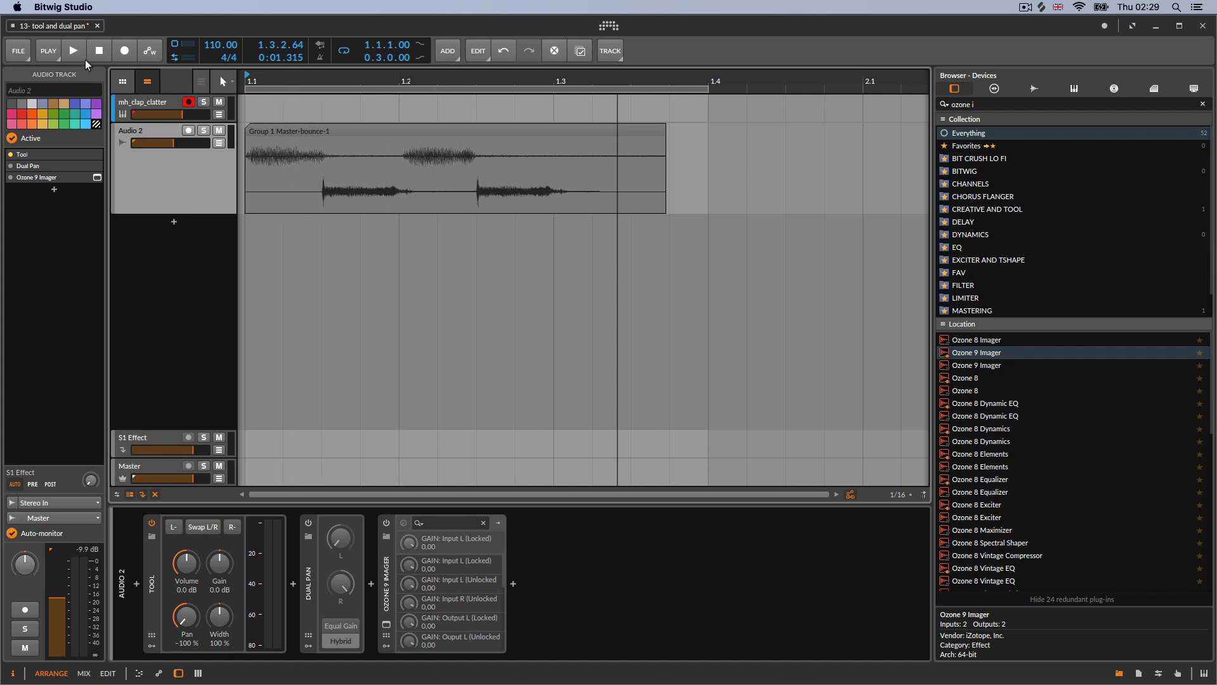
pyautogui.click(73, 52)
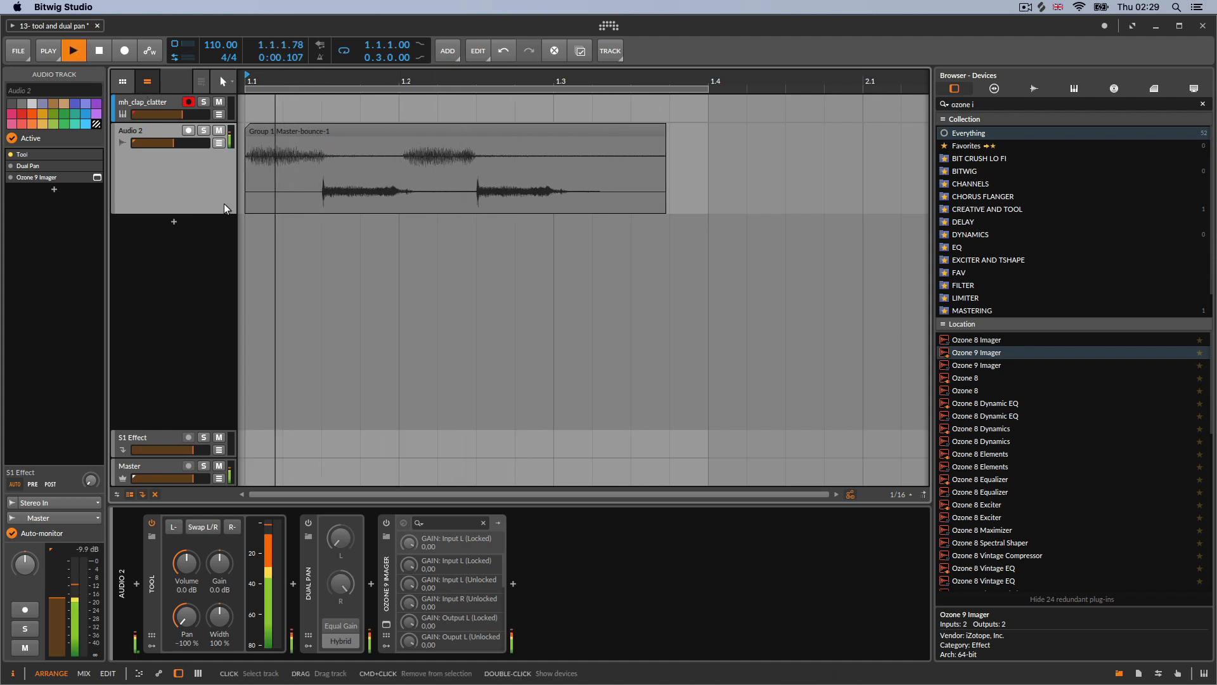
pyautogui.moveTo(186, 623); pyautogui.dragTo(187, 538)
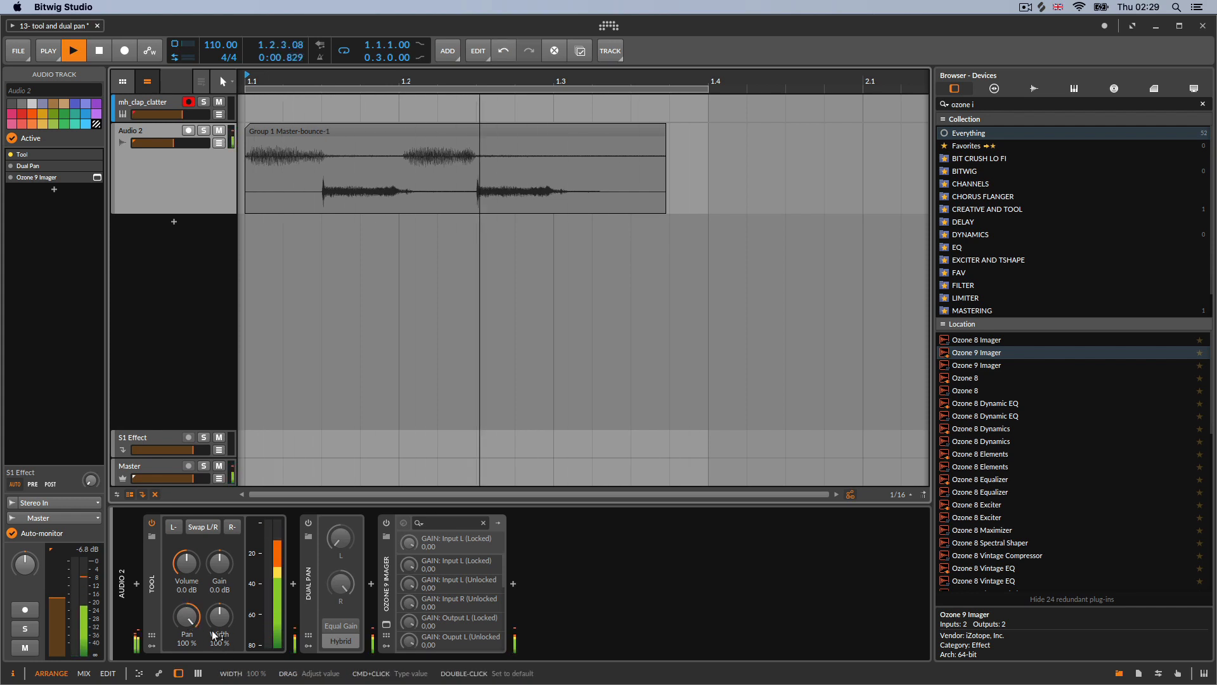
pyautogui.press('space')
pyautogui.doubleClick(194, 616)
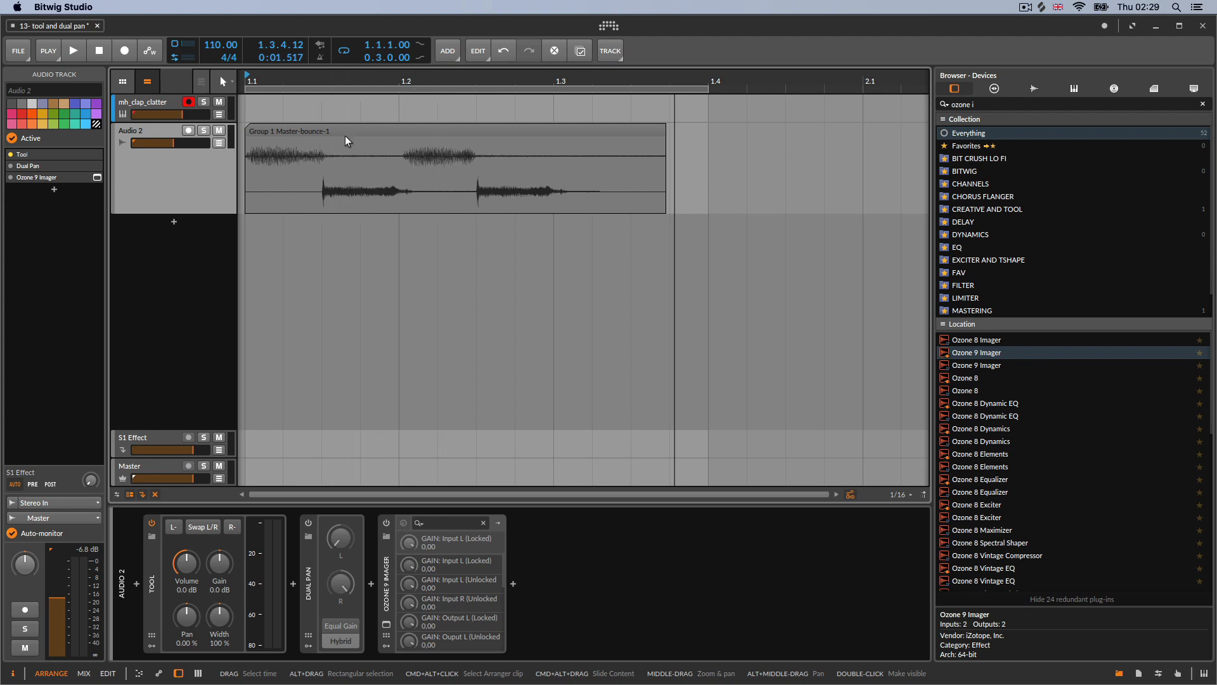
# Play the track while turning the Tool's Pan to about -54 %, then stop and reset Pan to default
pyautogui.click(74, 50)
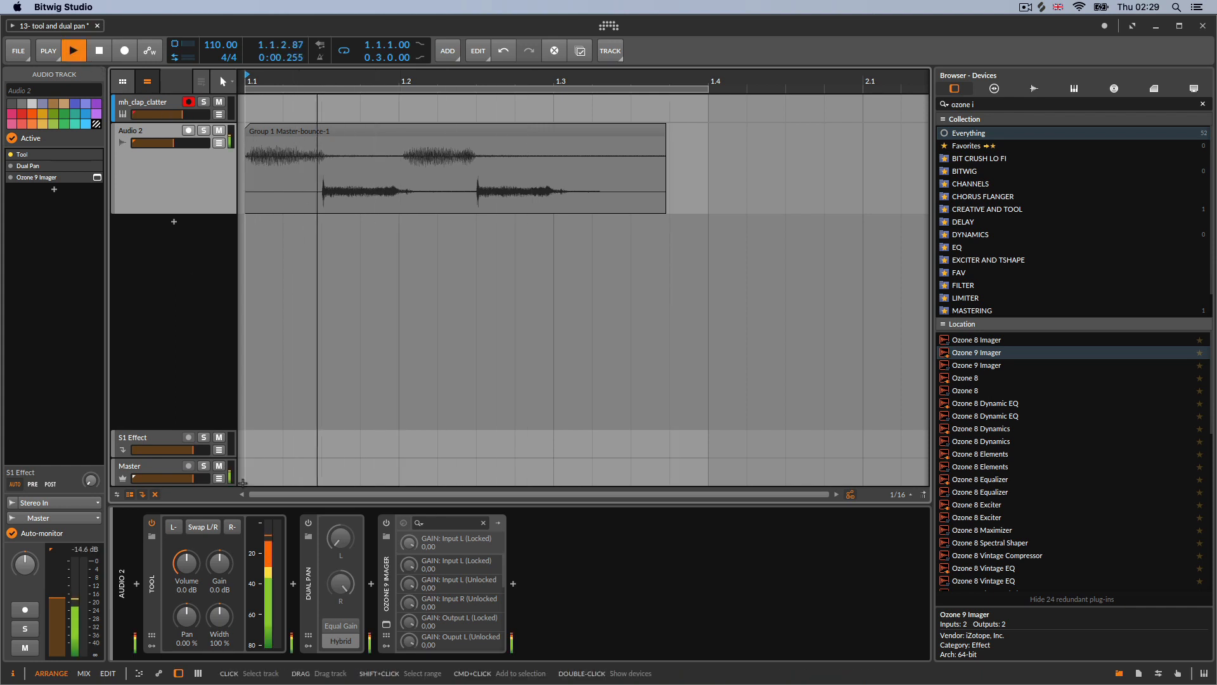
pyautogui.moveTo(187, 616); pyautogui.dragTo(186, 634)
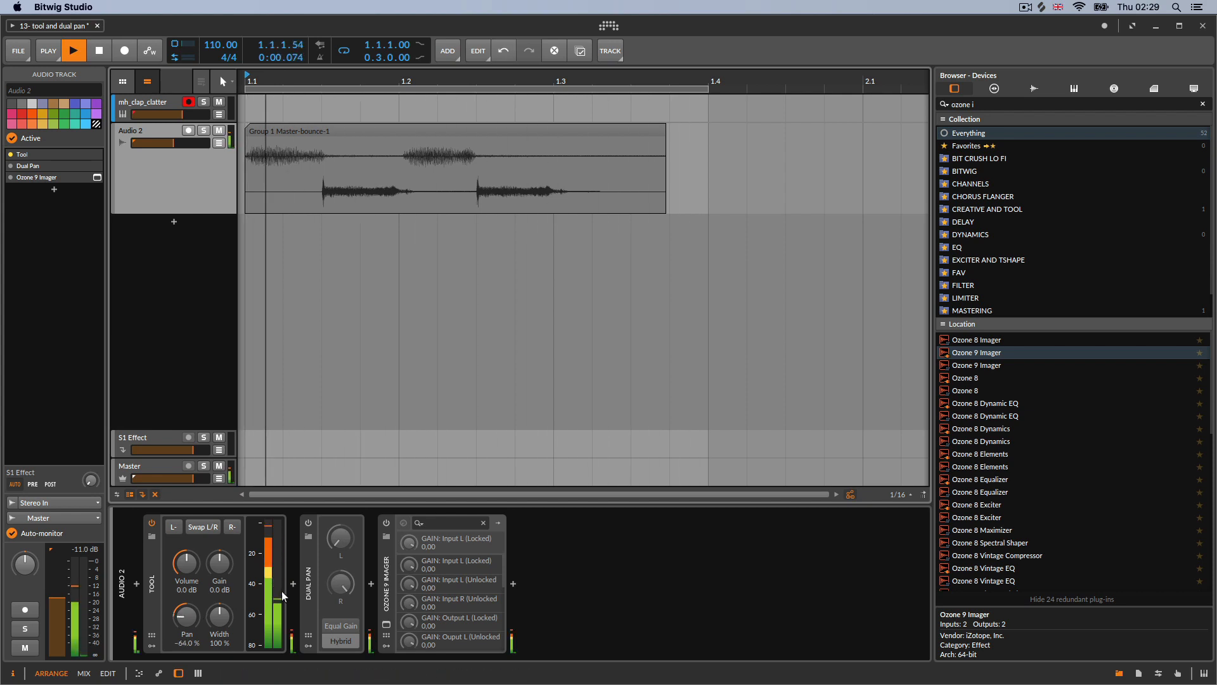
pyautogui.moveTo(187, 616); pyautogui.dragTo(187, 612)
pyautogui.press('space')
pyautogui.doubleClick(188, 616)
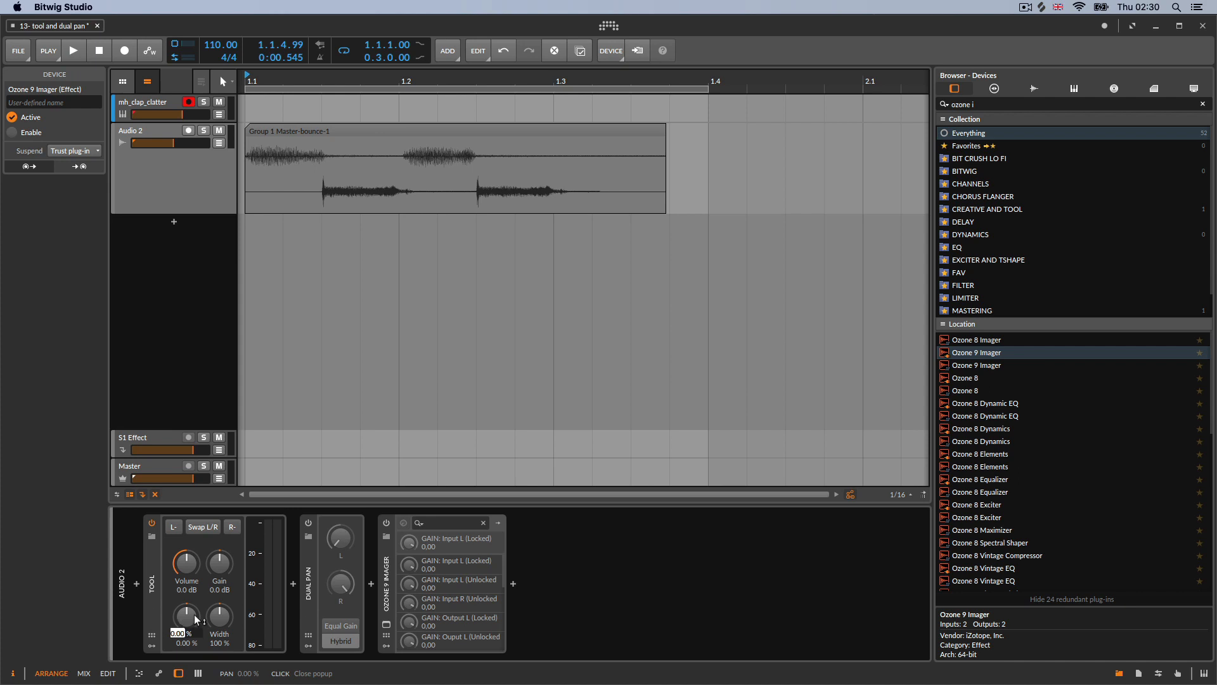
# Enable the Ozone 9 Imager device and open its plug-in window to watch the vectorscope
pyautogui.click(203, 382)
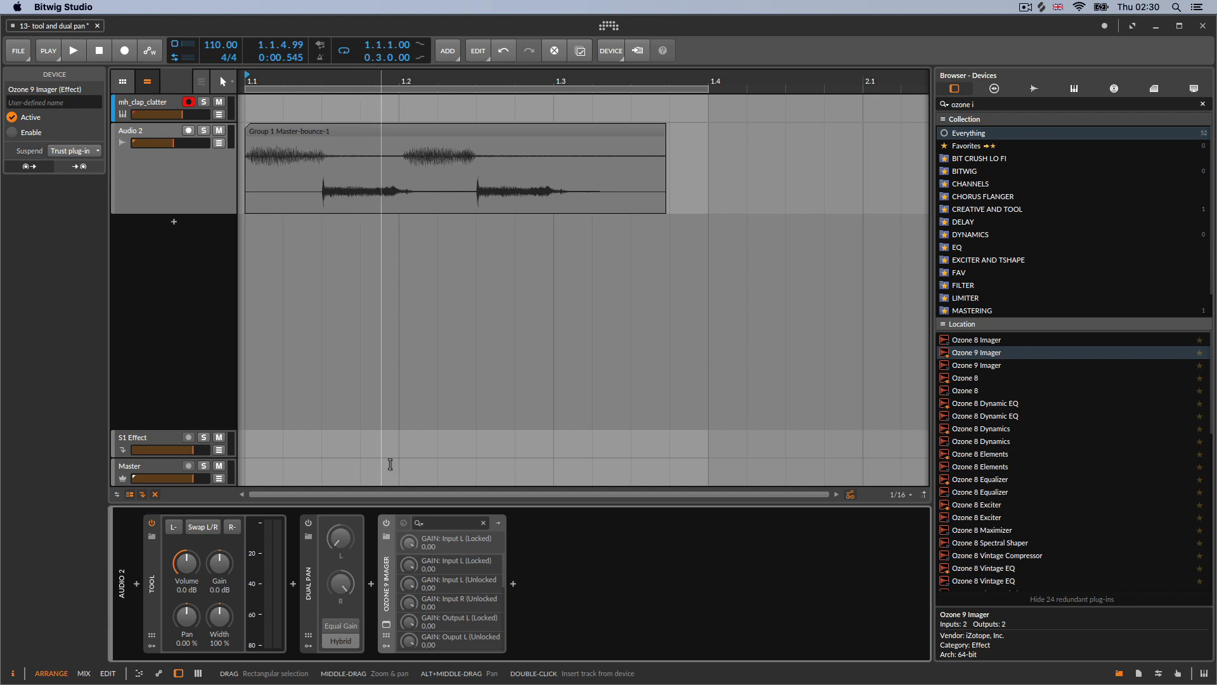
pyautogui.click(386, 522)
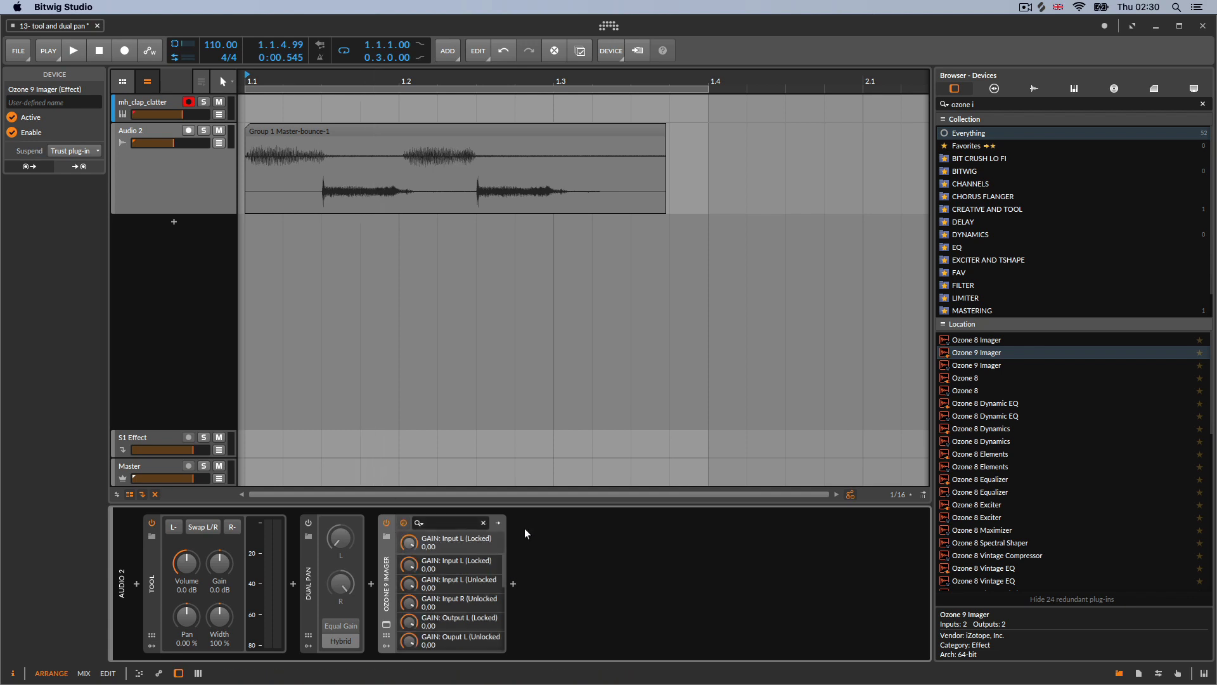
pyautogui.click(386, 624)
pyautogui.click(73, 52)
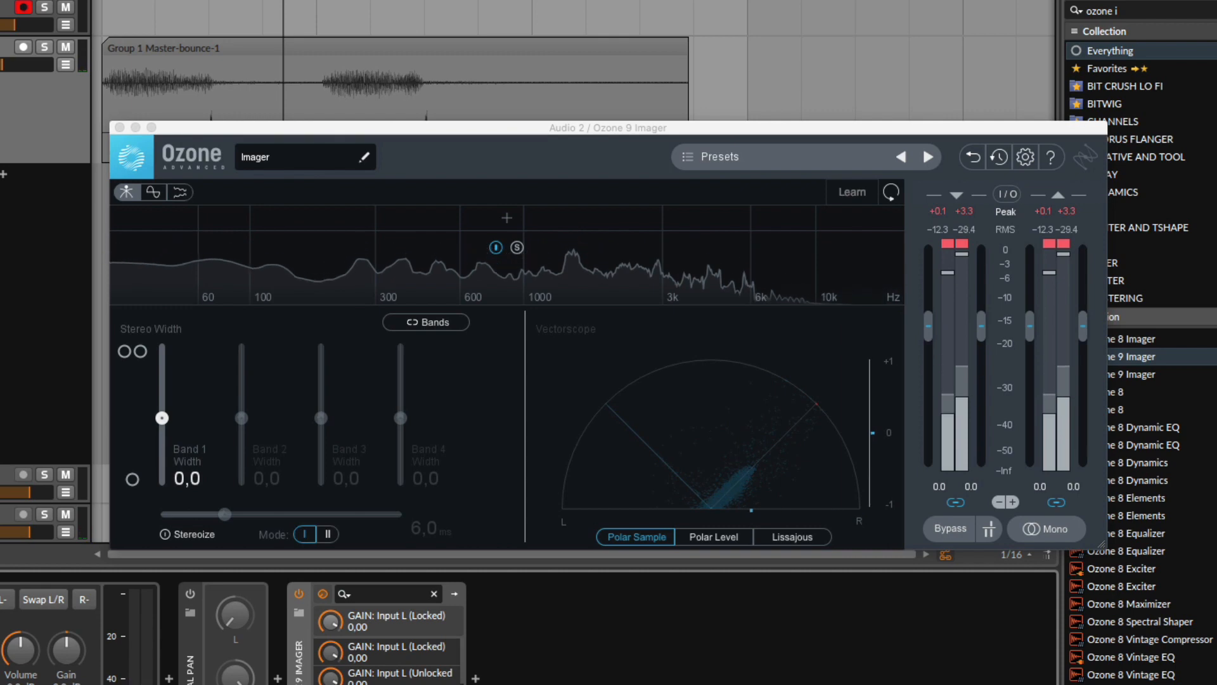
pyautogui.moveTo(331, 126); pyautogui.dragTo(329, 91)
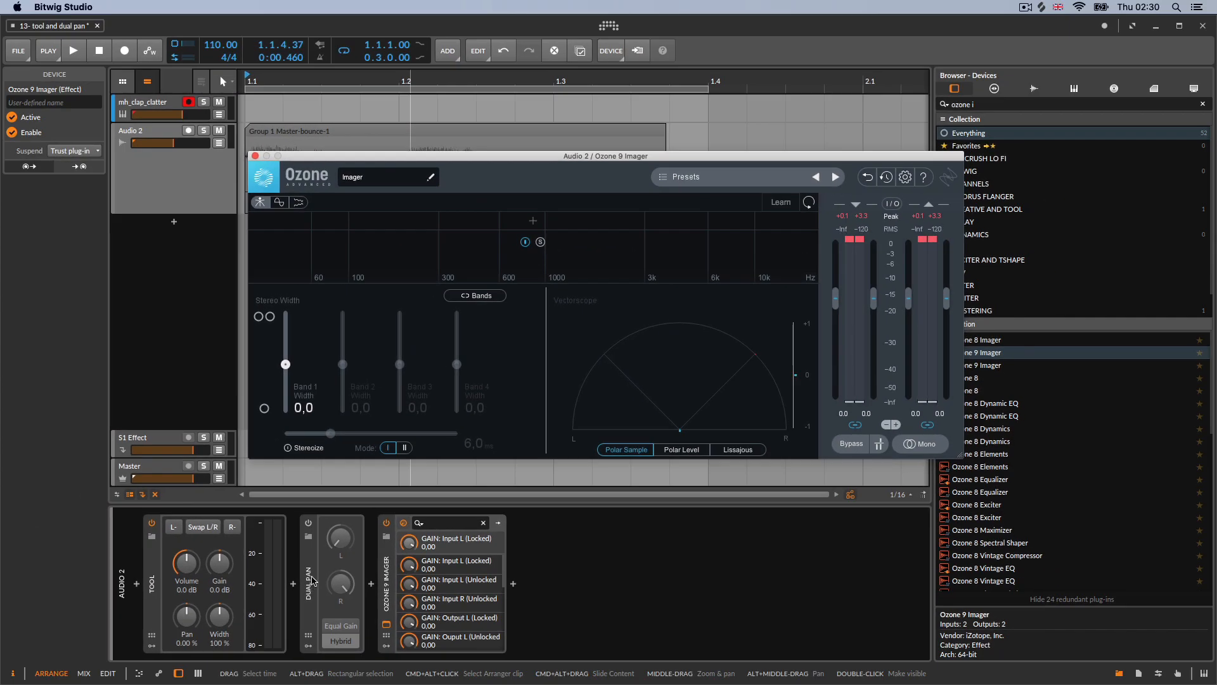
# Enable the Dual Pan device and play the track while turning its R knob
pyautogui.click(313, 580)
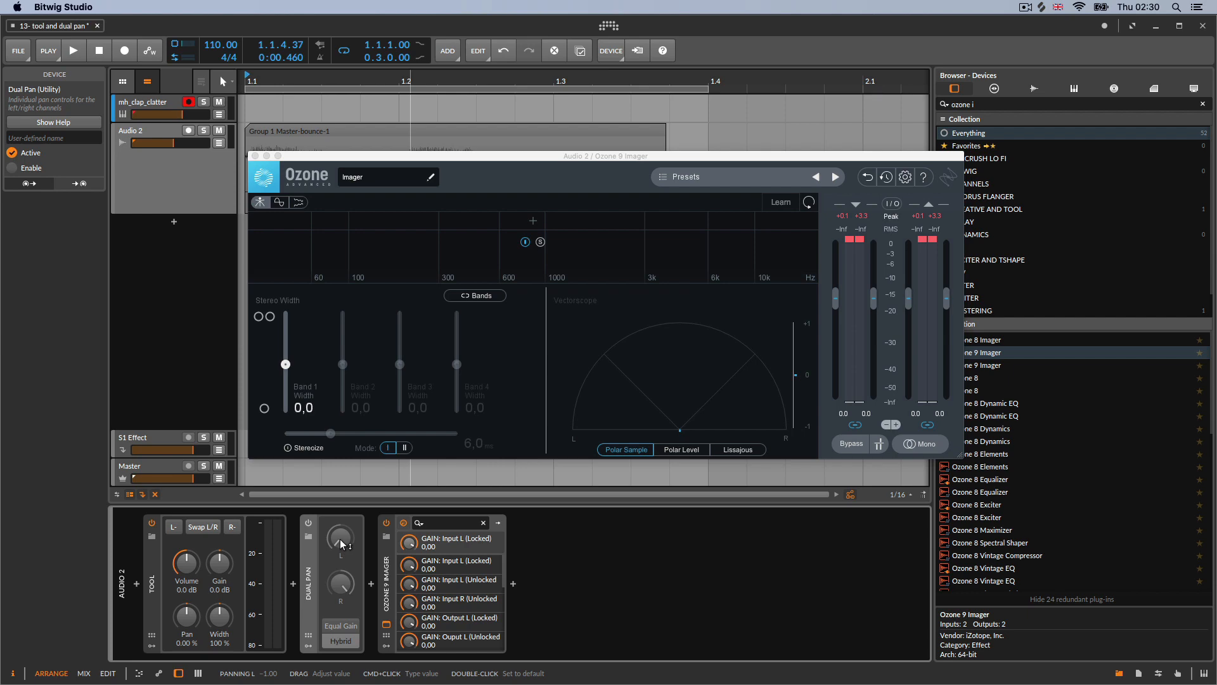
pyautogui.click(308, 522)
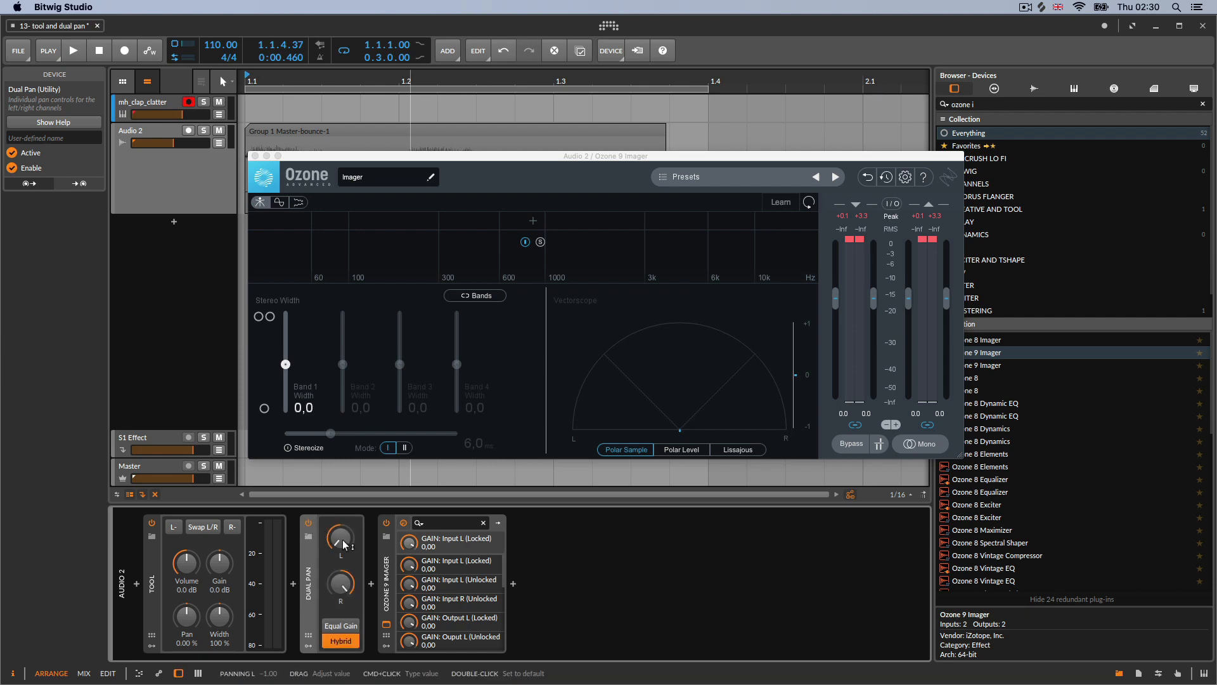
pyautogui.press('space')
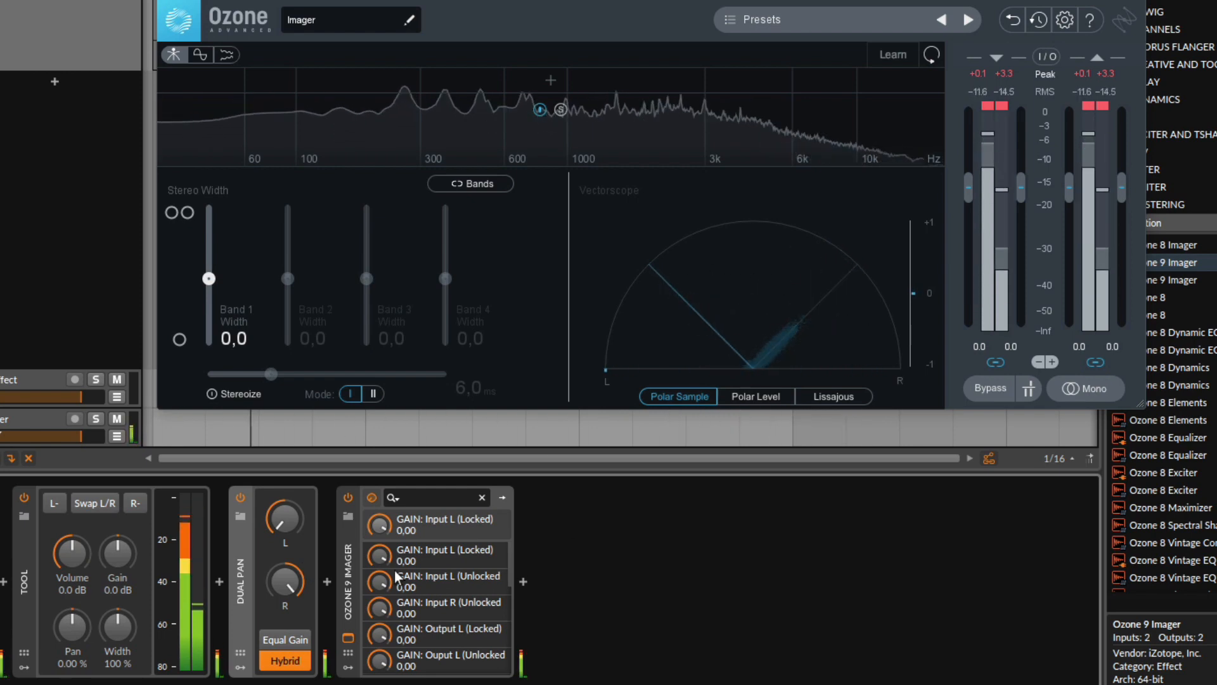
pyautogui.moveTo(289, 580); pyautogui.dragTo(290, 659)
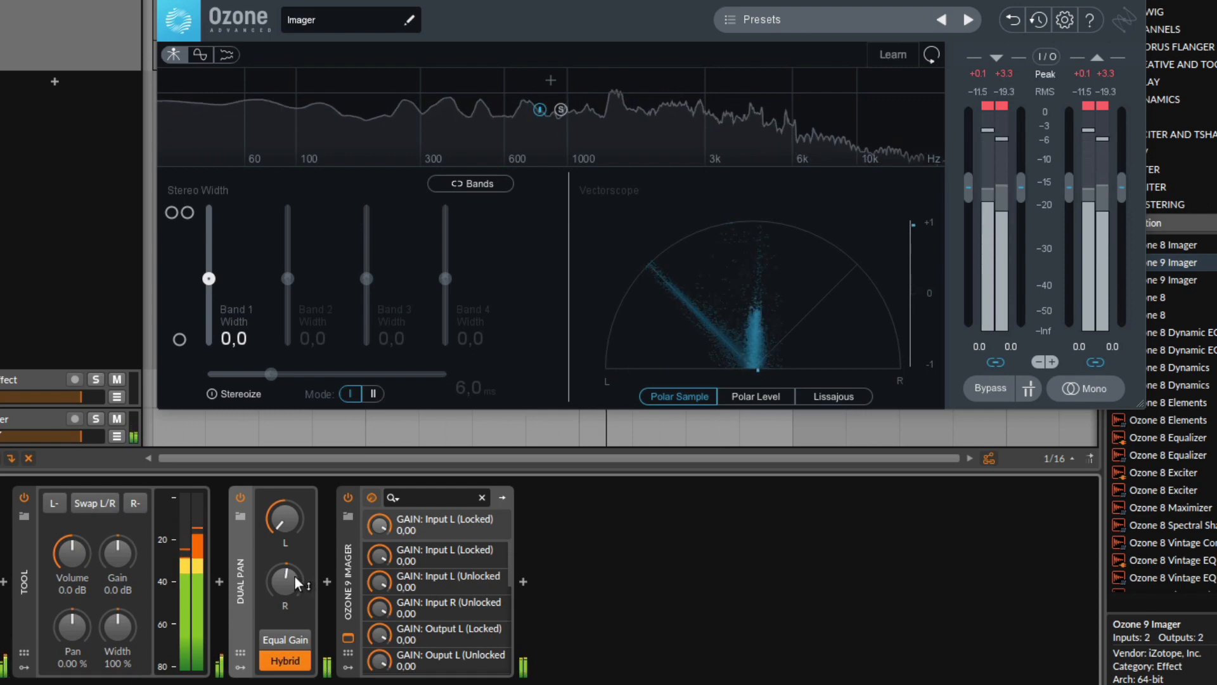
pyautogui.press('space')
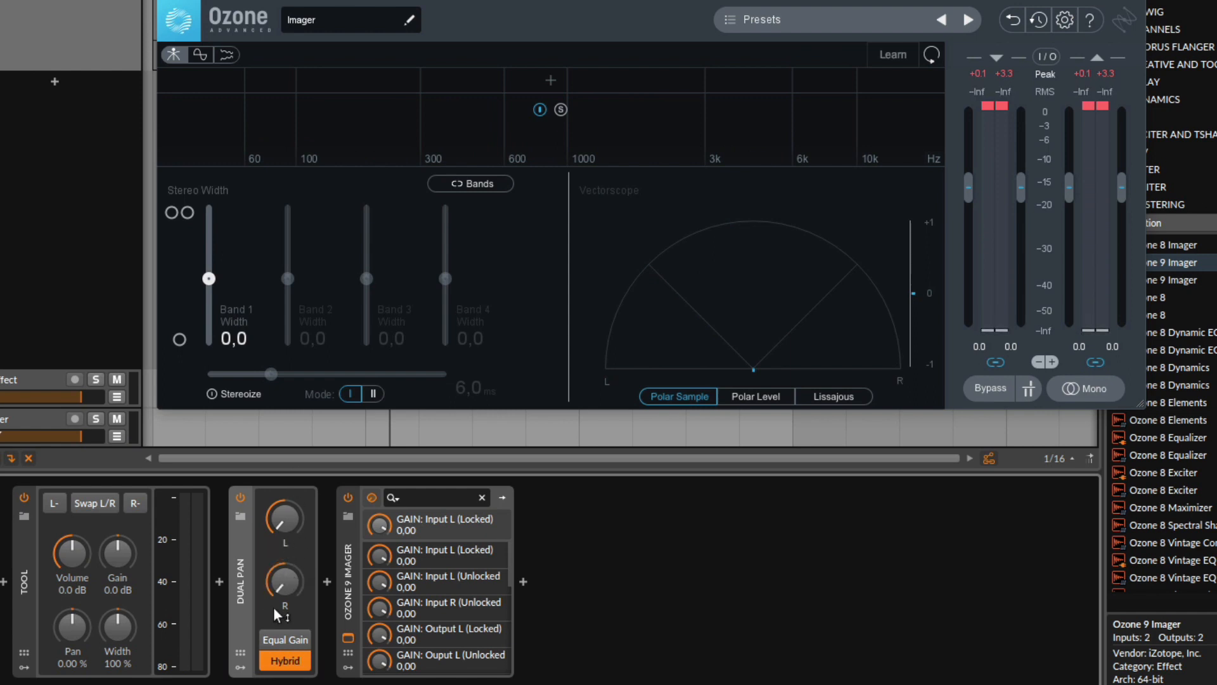
# Play the track while adjusting Dual Pan's L and R knobs, then switch Dual Pan off and on to compare
pyautogui.press('space')
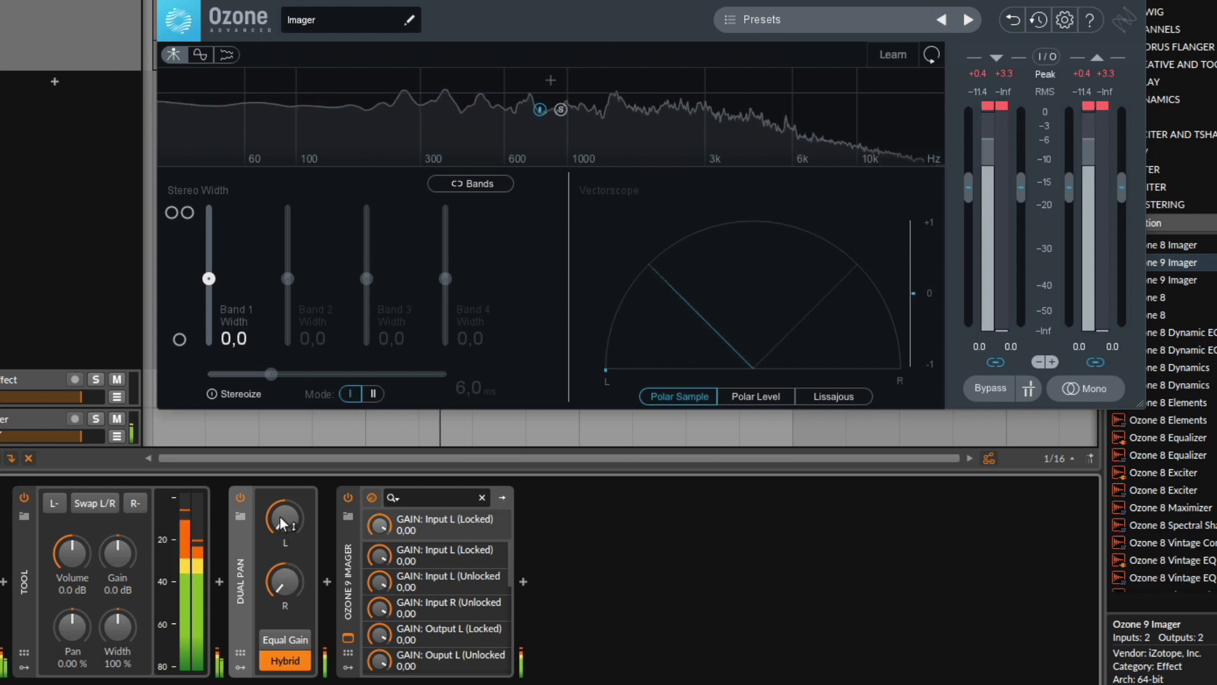
pyautogui.moveTo(280, 520); pyautogui.dragTo(280, 516)
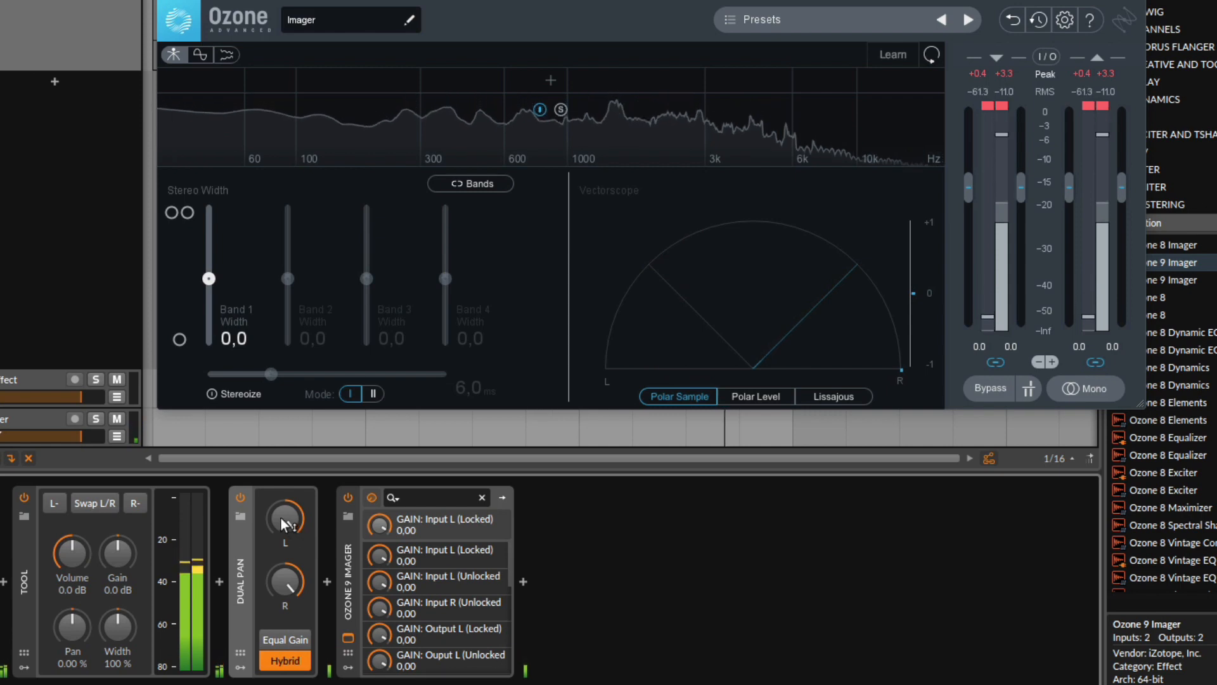
pyautogui.moveTo(283, 521)
pyautogui.mouseDown()
pyautogui.moveTo(283, 585)
pyautogui.moveTo(283, 511)
pyautogui.mouseUp()
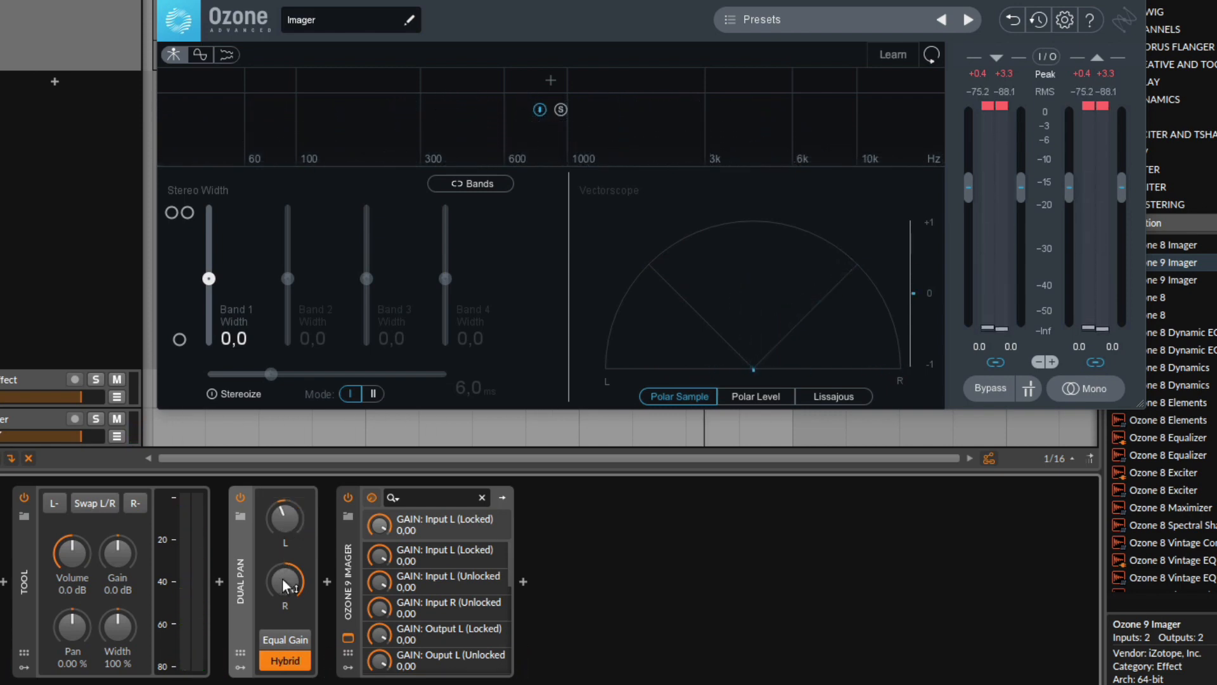
pyautogui.moveTo(283, 584); pyautogui.dragTo(283, 602)
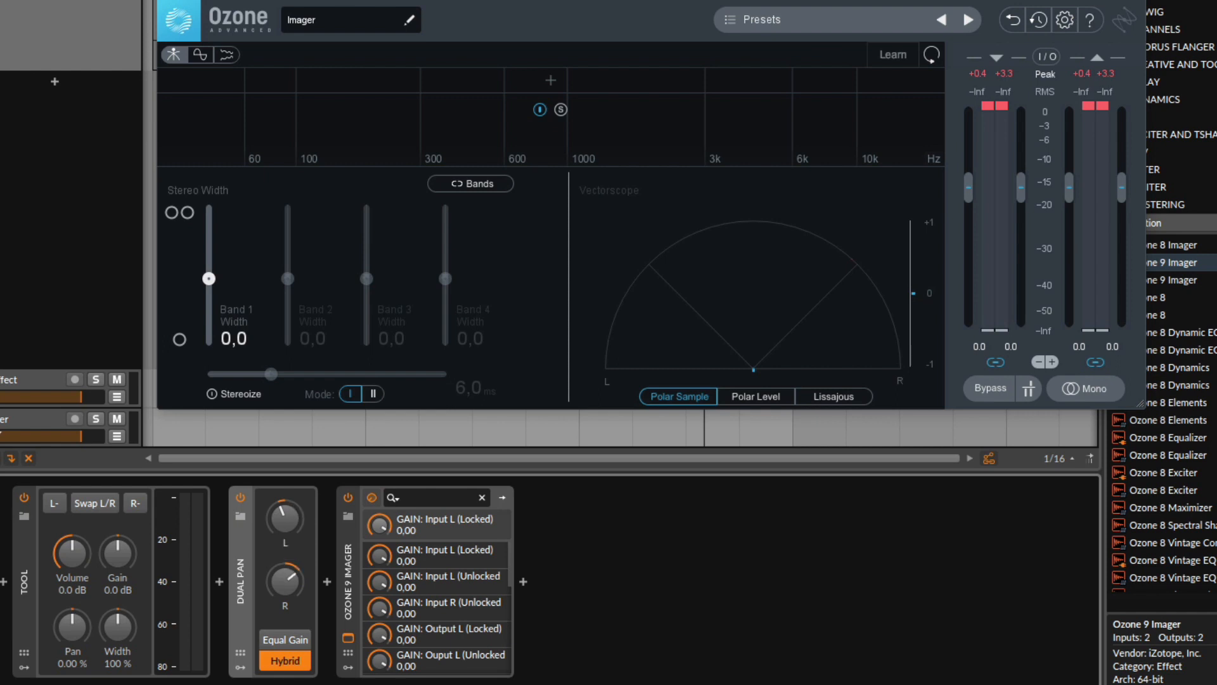
pyautogui.moveTo(284, 515); pyautogui.dragTo(284, 515)
pyautogui.press('space')
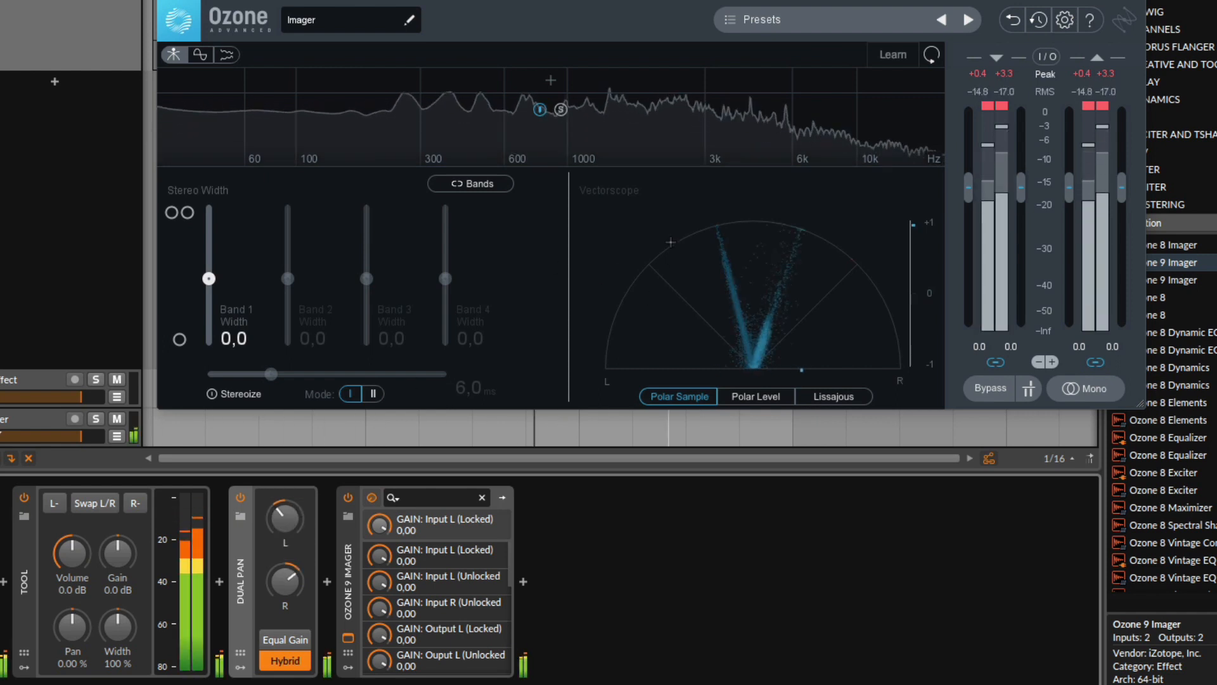
pyautogui.click(242, 497)
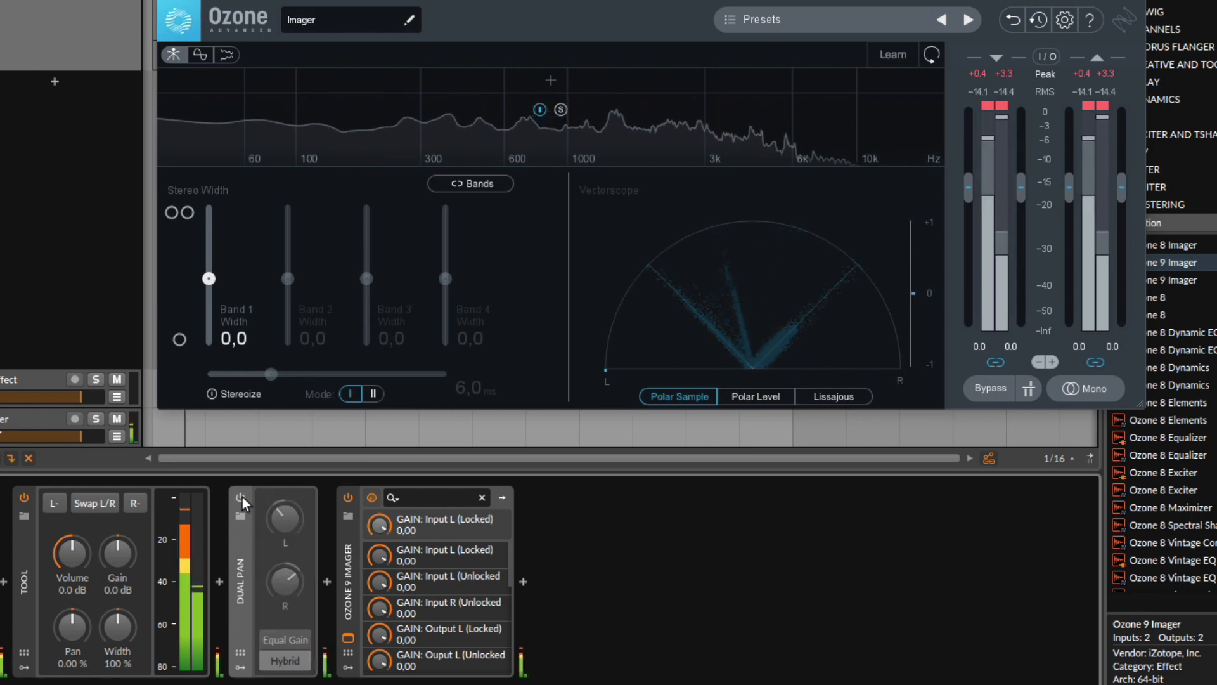
pyautogui.click(242, 497)
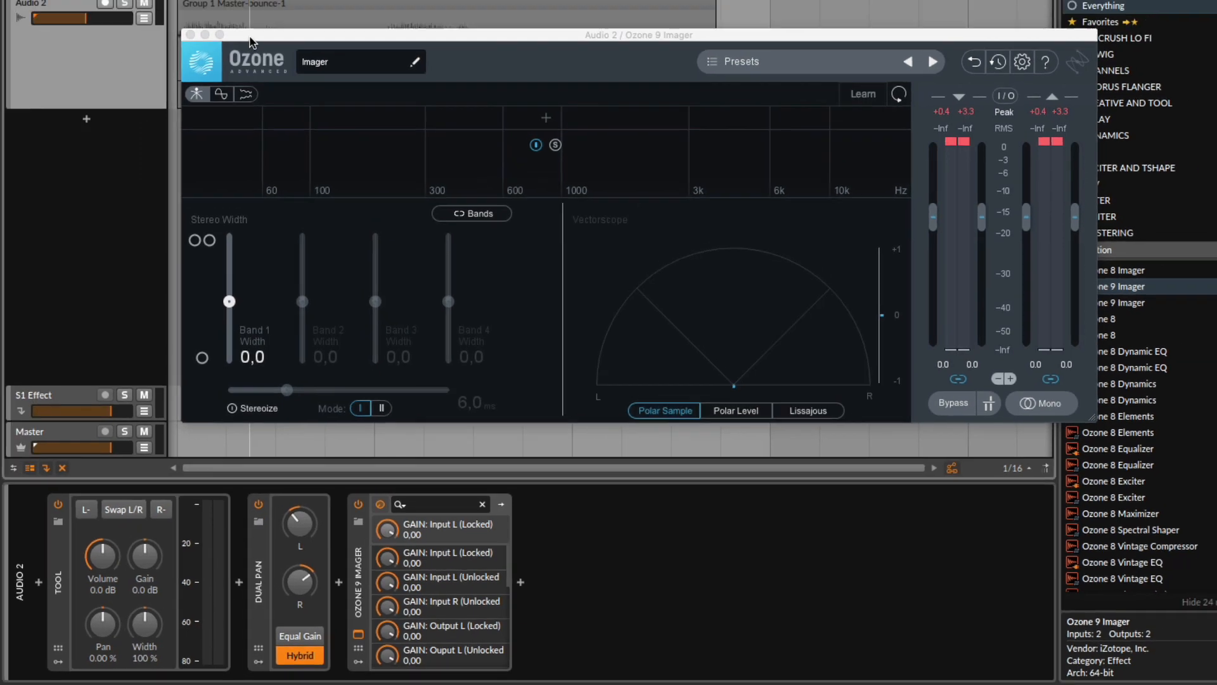
# Play the track while setting Dual Pan's R knob to about -0.14 with L at -0.73
pyautogui.moveTo(249, 38); pyautogui.dragTo(268, 146)
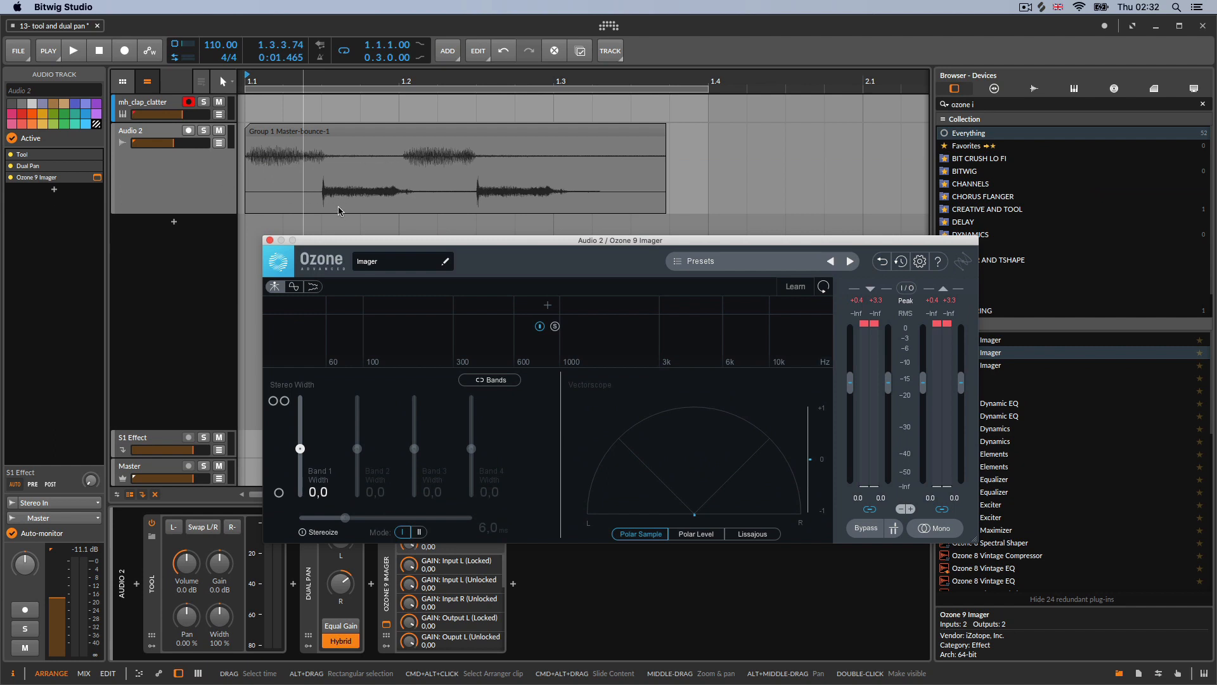
pyautogui.click(315, 589)
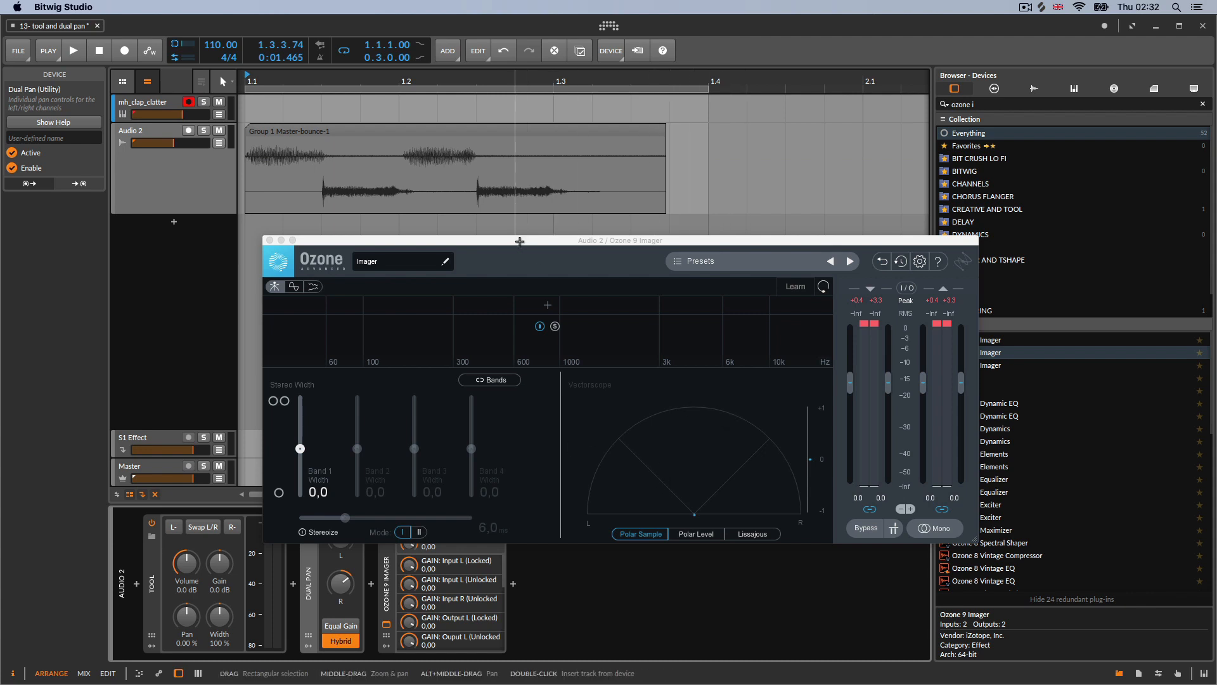
pyautogui.moveTo(520, 240); pyautogui.dragTo(501, 191)
pyautogui.press('space')
pyautogui.click(348, 584)
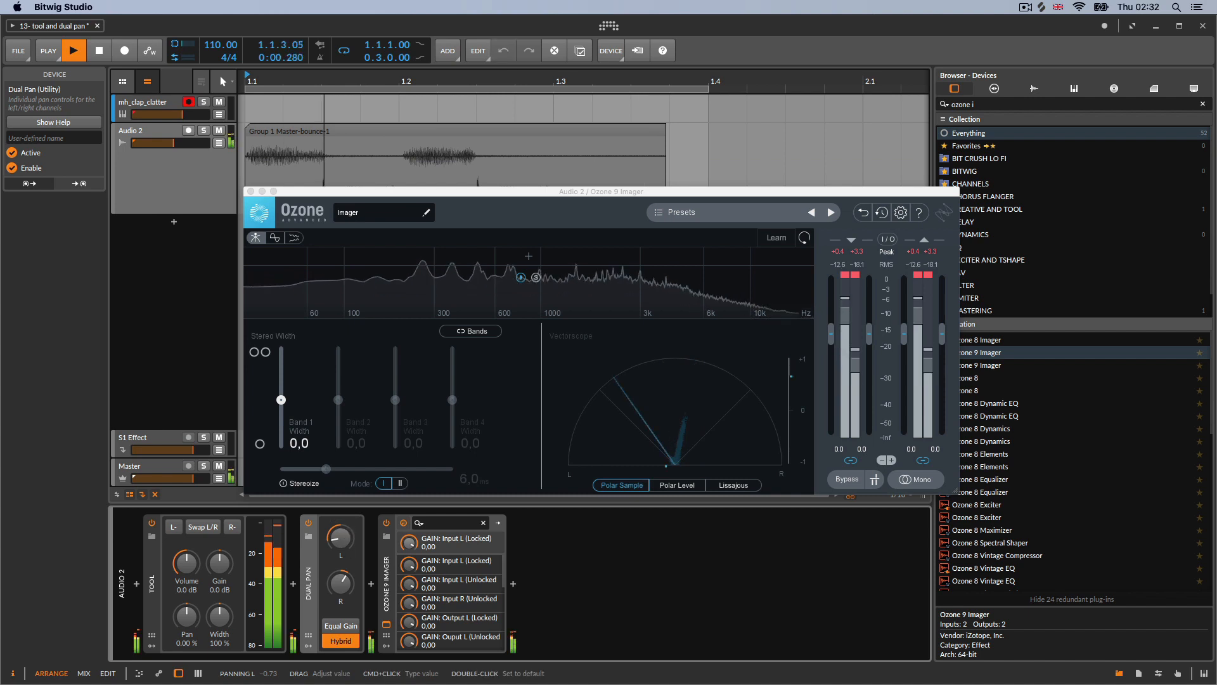
pyautogui.moveTo(340, 586); pyautogui.dragTo(341, 609)
pyautogui.press('space')
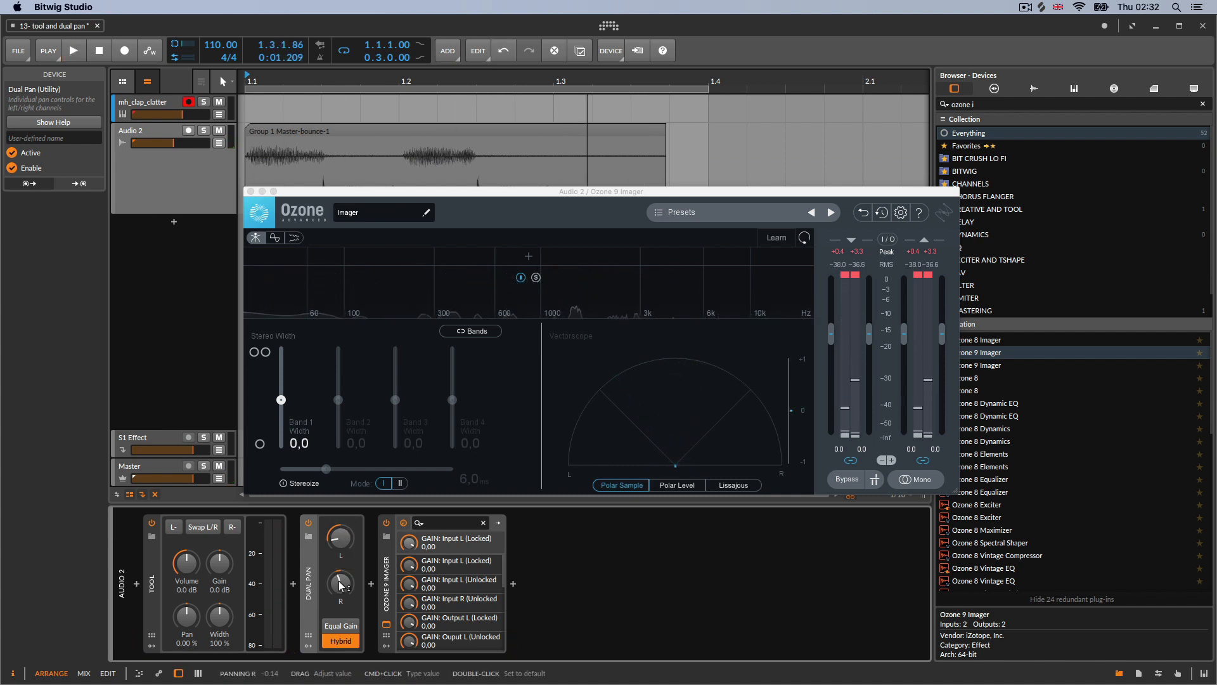